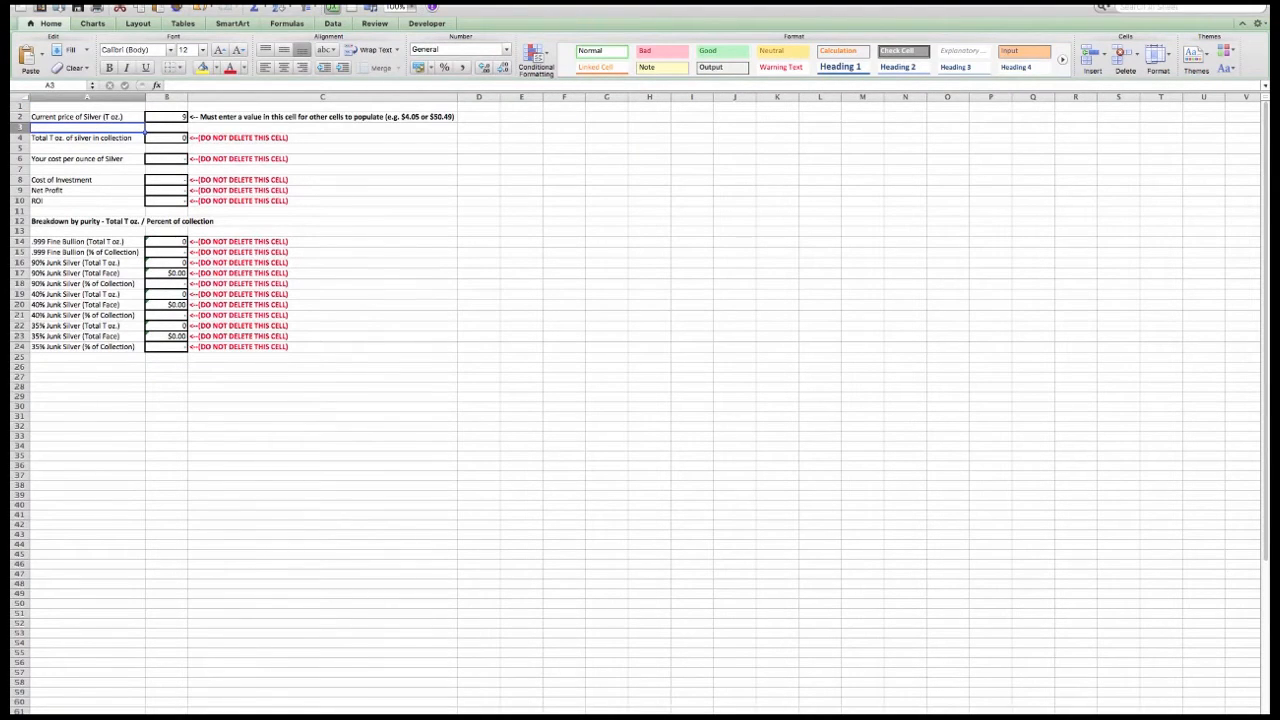
Set the summary sheet's zoom to 200%
{"action": "left_click", "coordinate": [414, 7]}
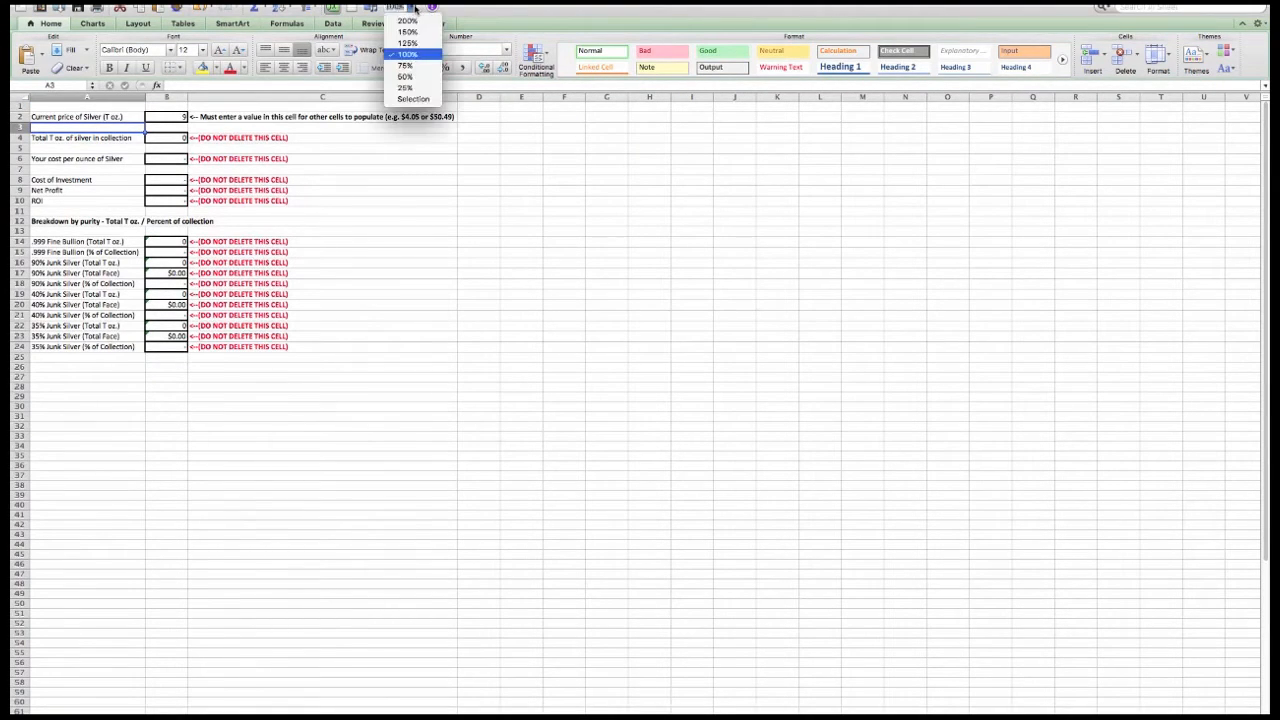
{"action": "left_click", "coordinate": [408, 32]}
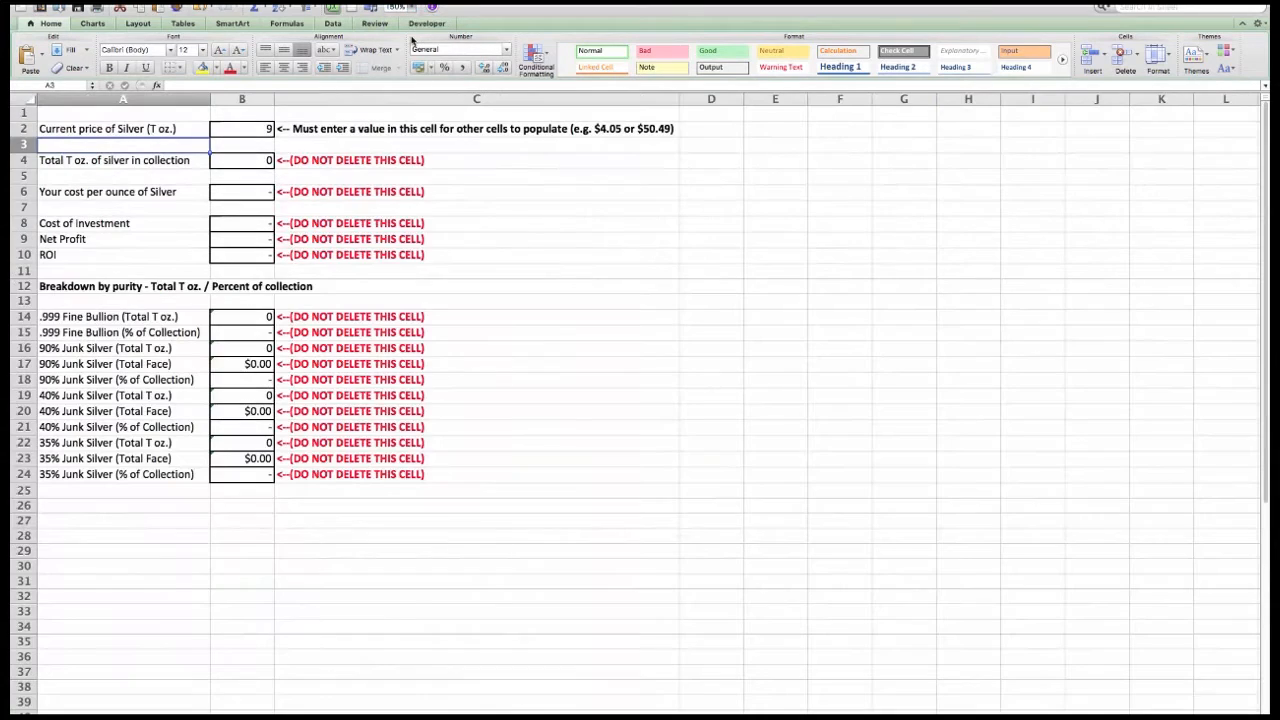
{"action": "left_click", "coordinate": [414, 8]}
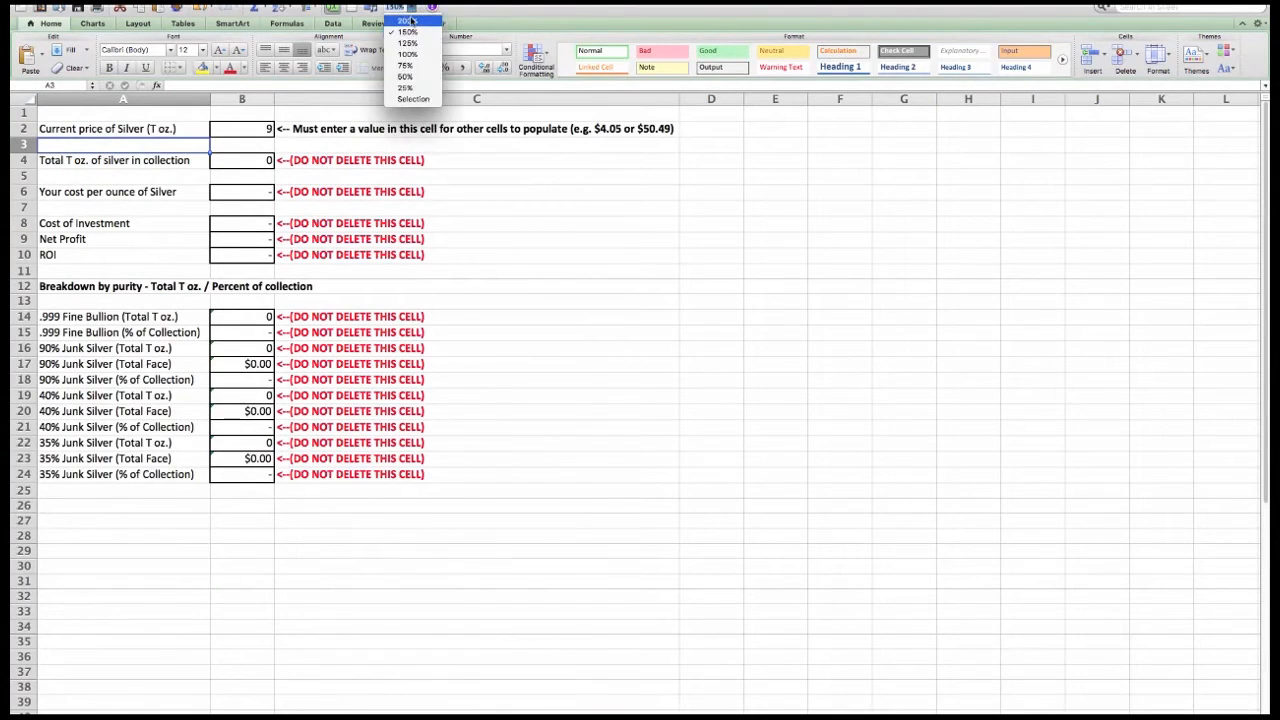
{"action": "left_click", "coordinate": [408, 21]}
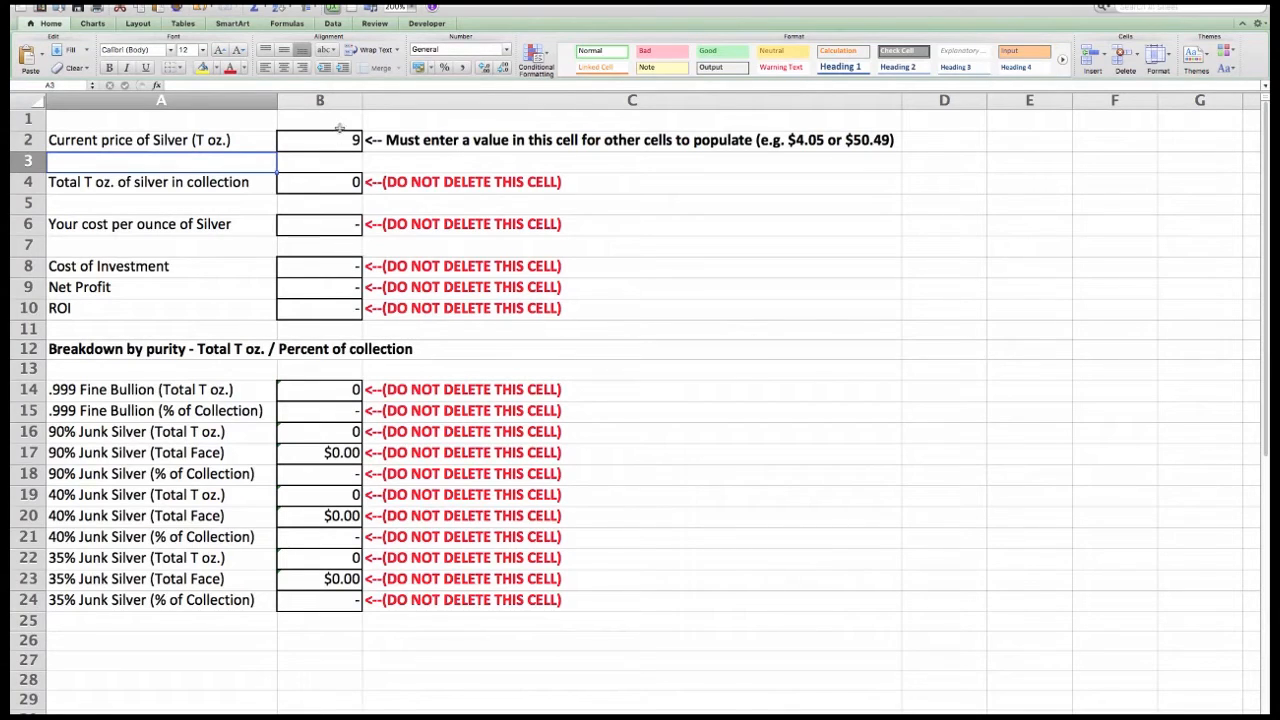
Clear the current price of silver in cell B2 of the summary sheet
{"action": "left_click", "coordinate": [339, 140]}
{"action": "key", "text": "BackSpace"}
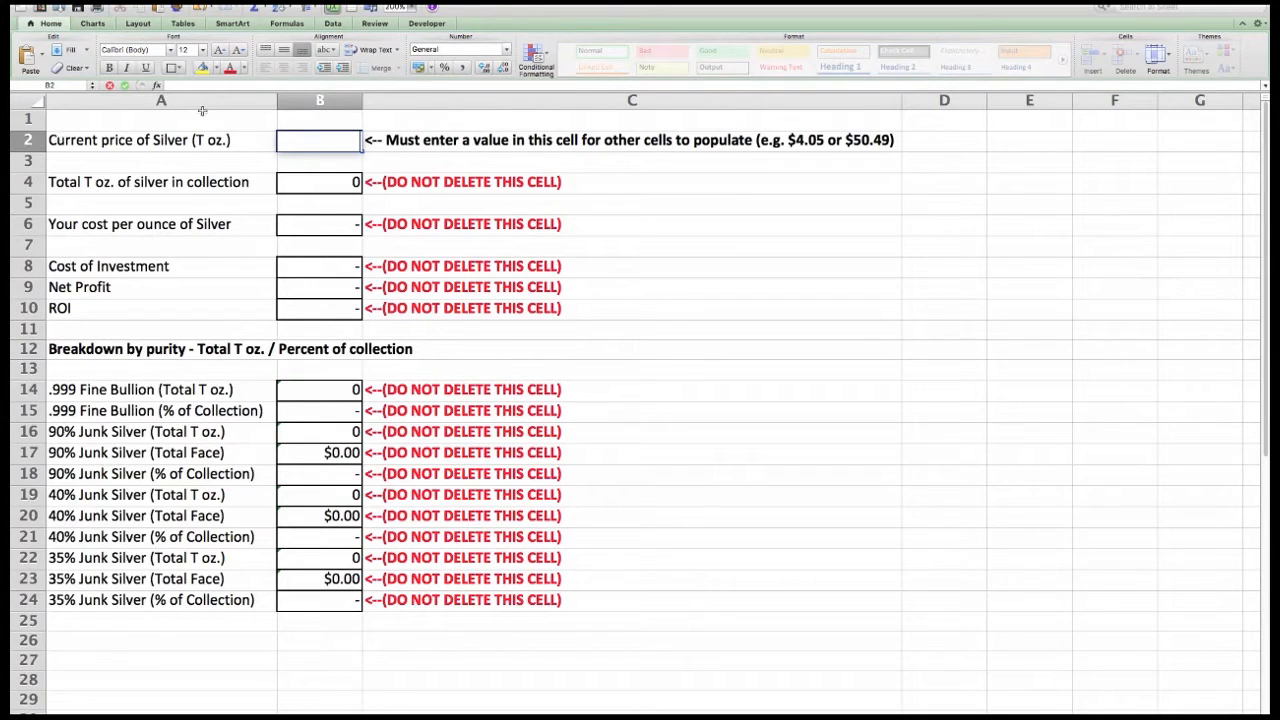
{"action": "left_click", "coordinate": [622, 197]}
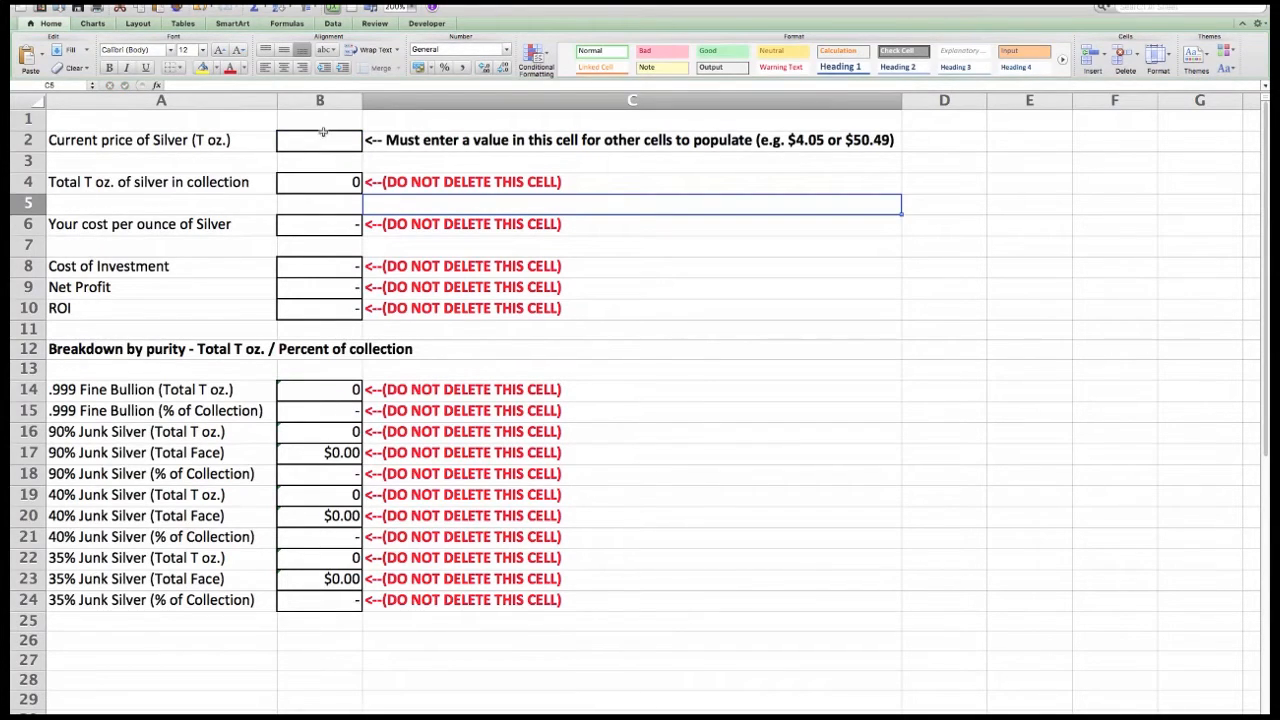
{"action": "left_click", "coordinate": [321, 140]}
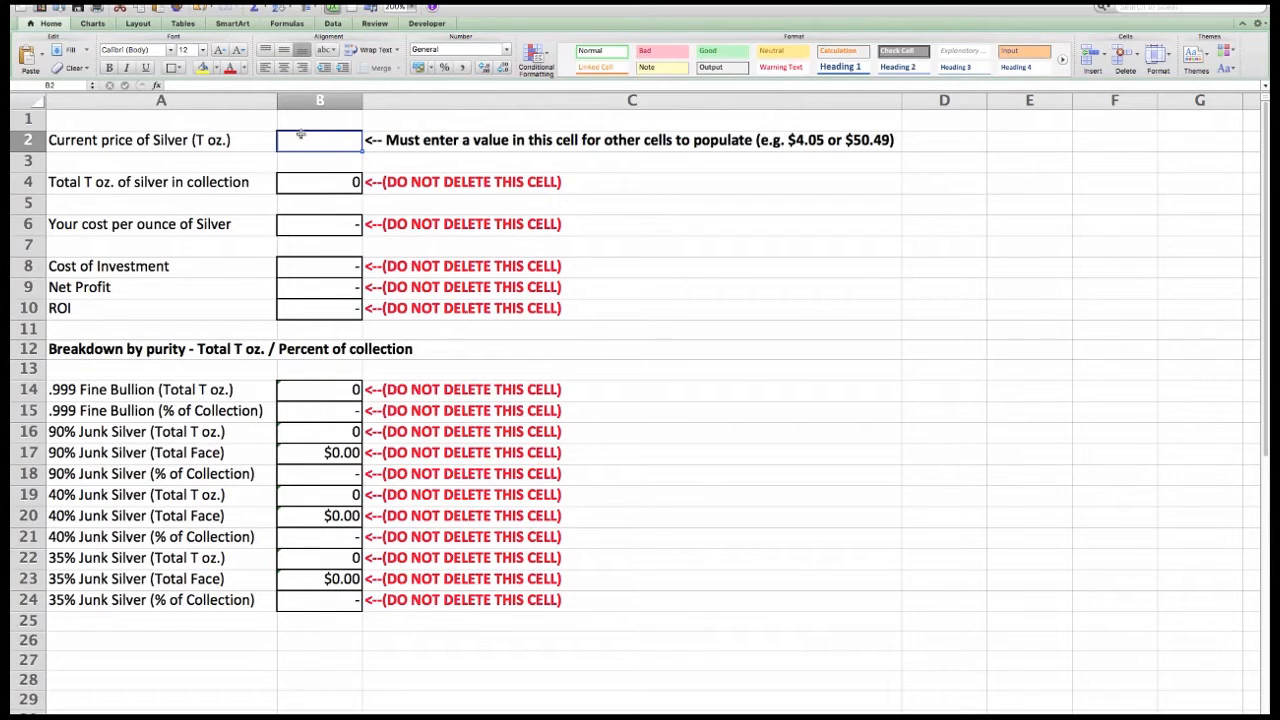
Examine the formulas for total ounces, cost per ounce, cost of investment, net profit and ROI, and review the breakdown by purity
{"action": "left_click", "coordinate": [295, 181]}
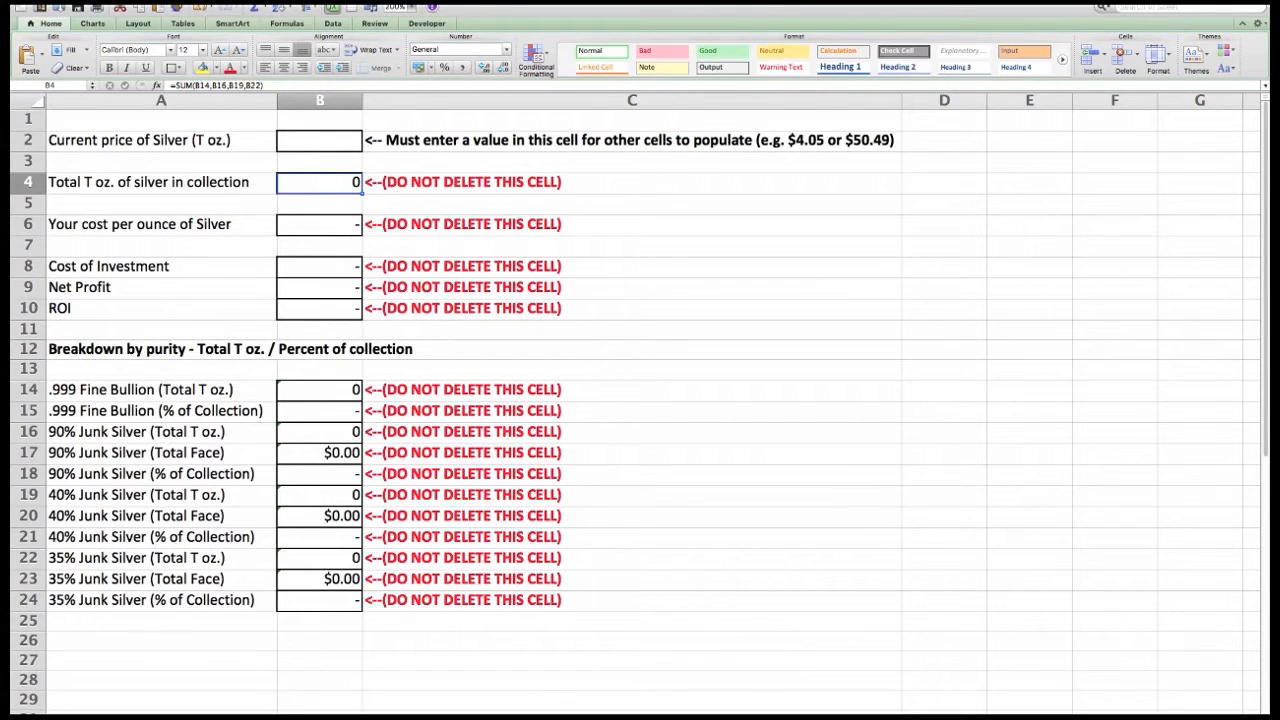
{"action": "left_click", "coordinate": [205, 716]}
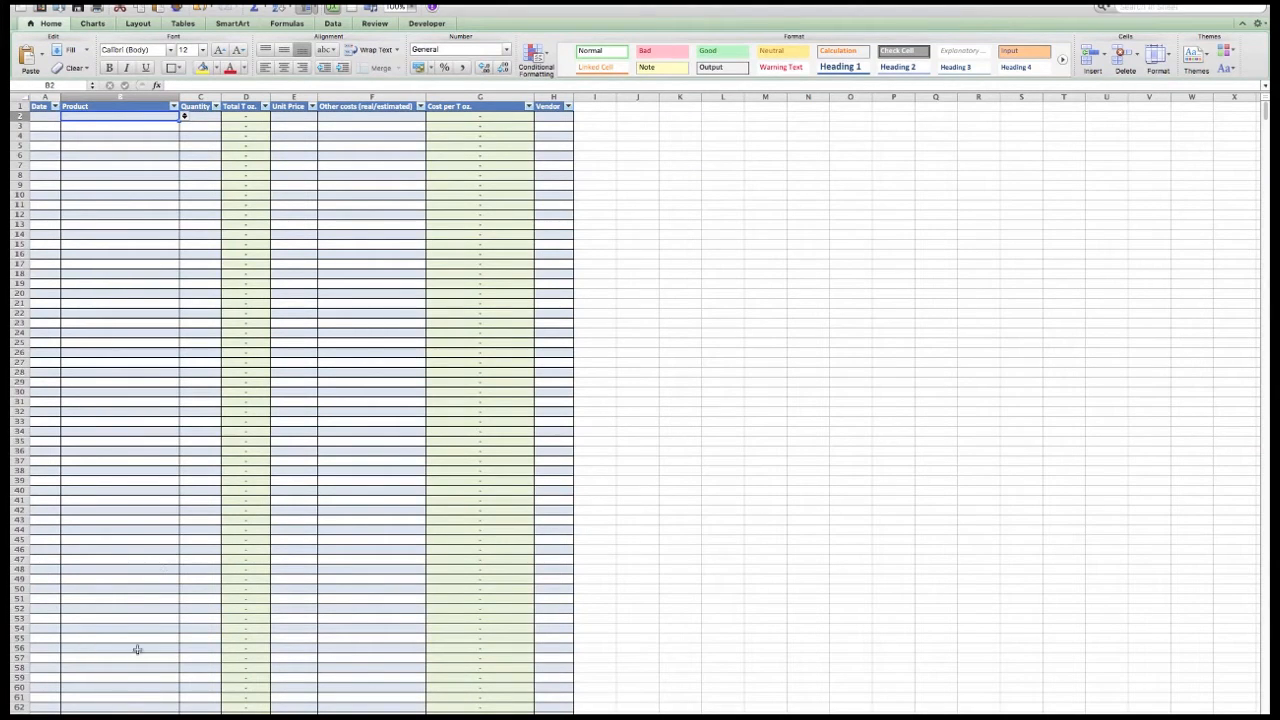
{"action": "left_click", "coordinate": [120, 716]}
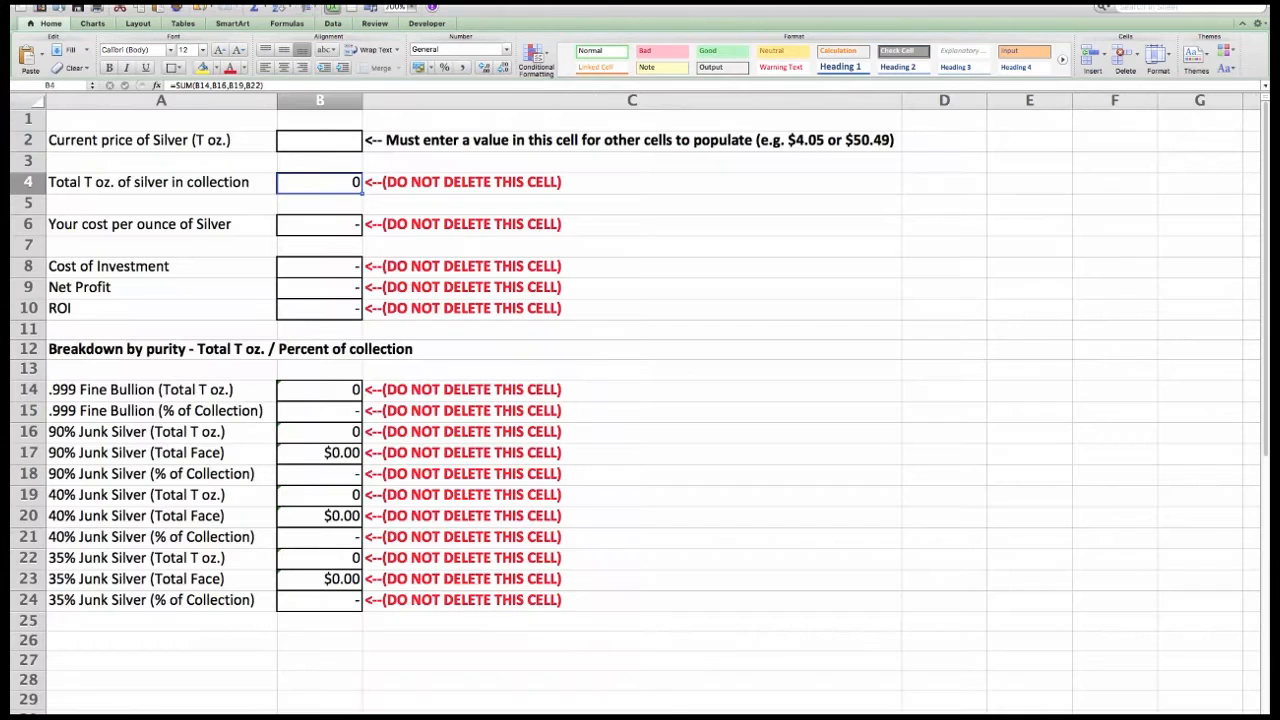
{"action": "left_click", "coordinate": [296, 227]}
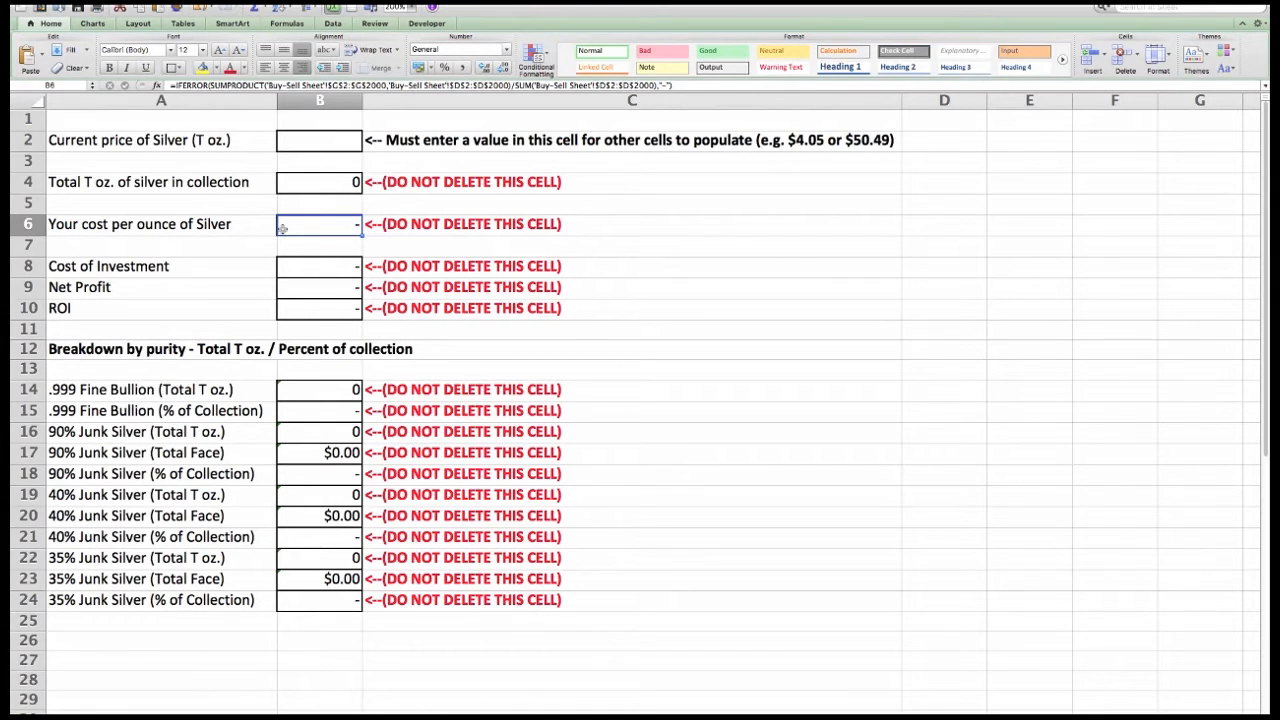
{"action": "left_click", "coordinate": [315, 266]}
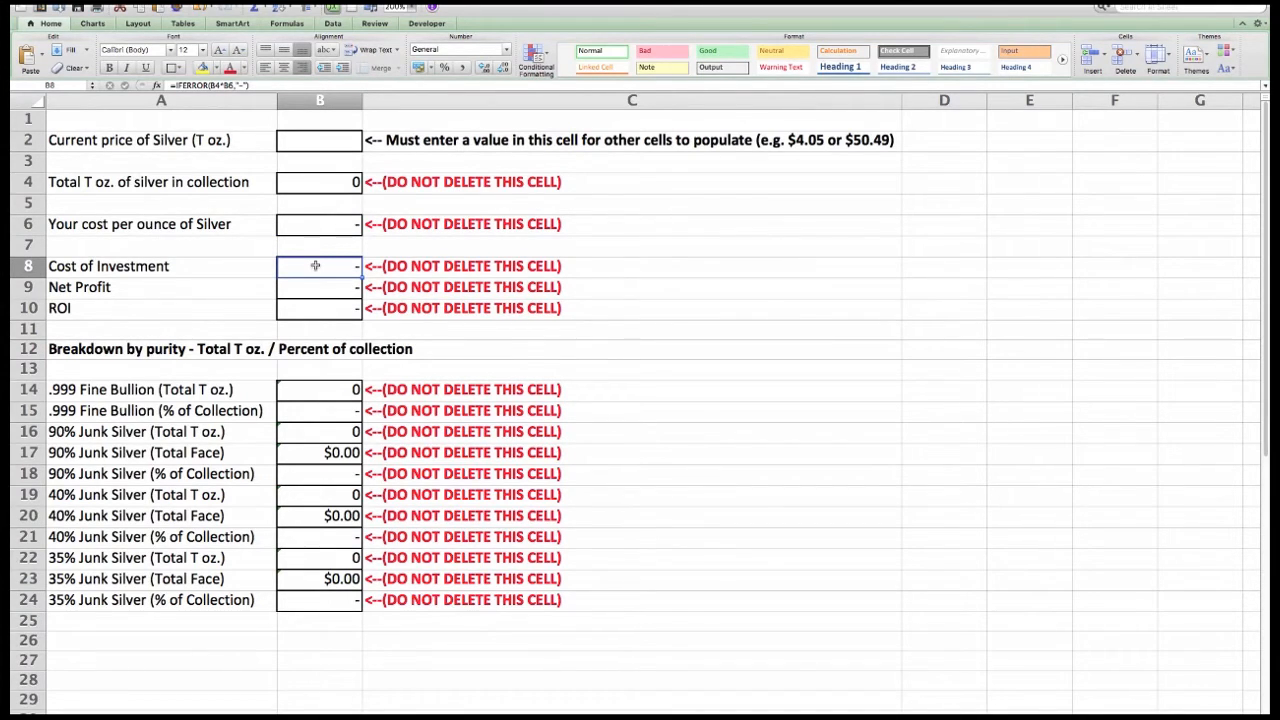
{"action": "left_click", "coordinate": [315, 289]}
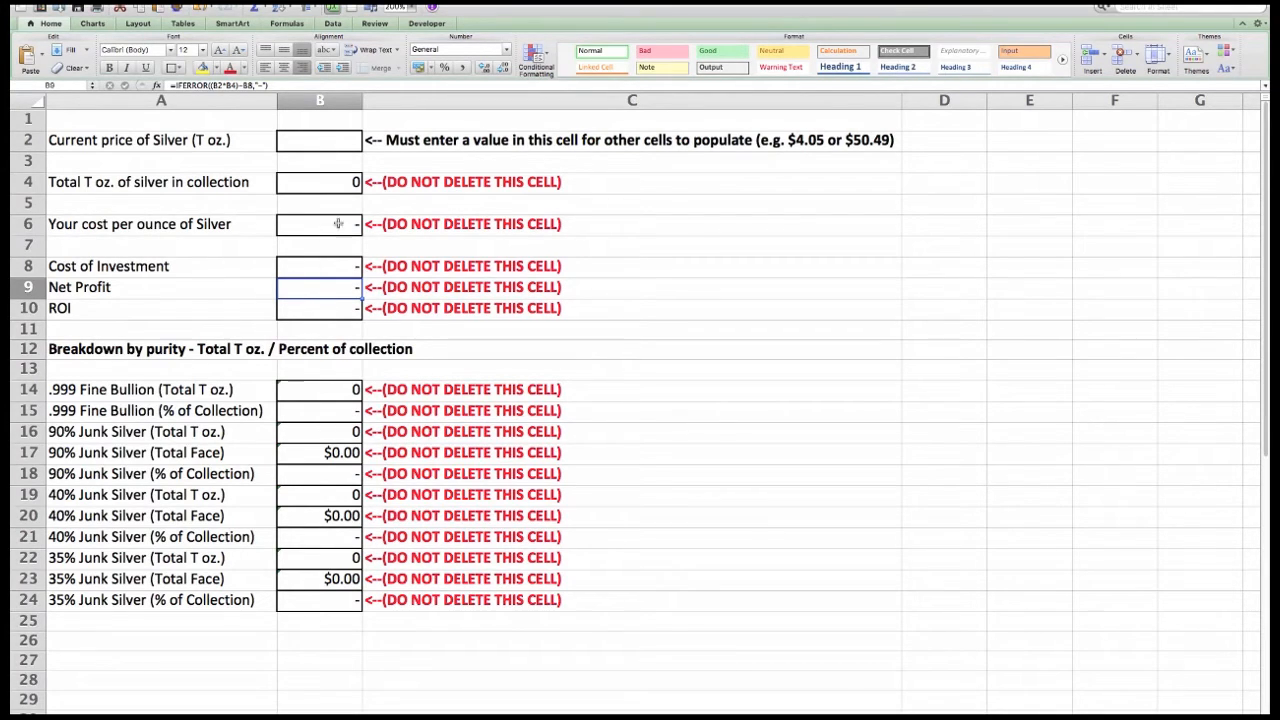
{"action": "left_click", "coordinate": [321, 313]}
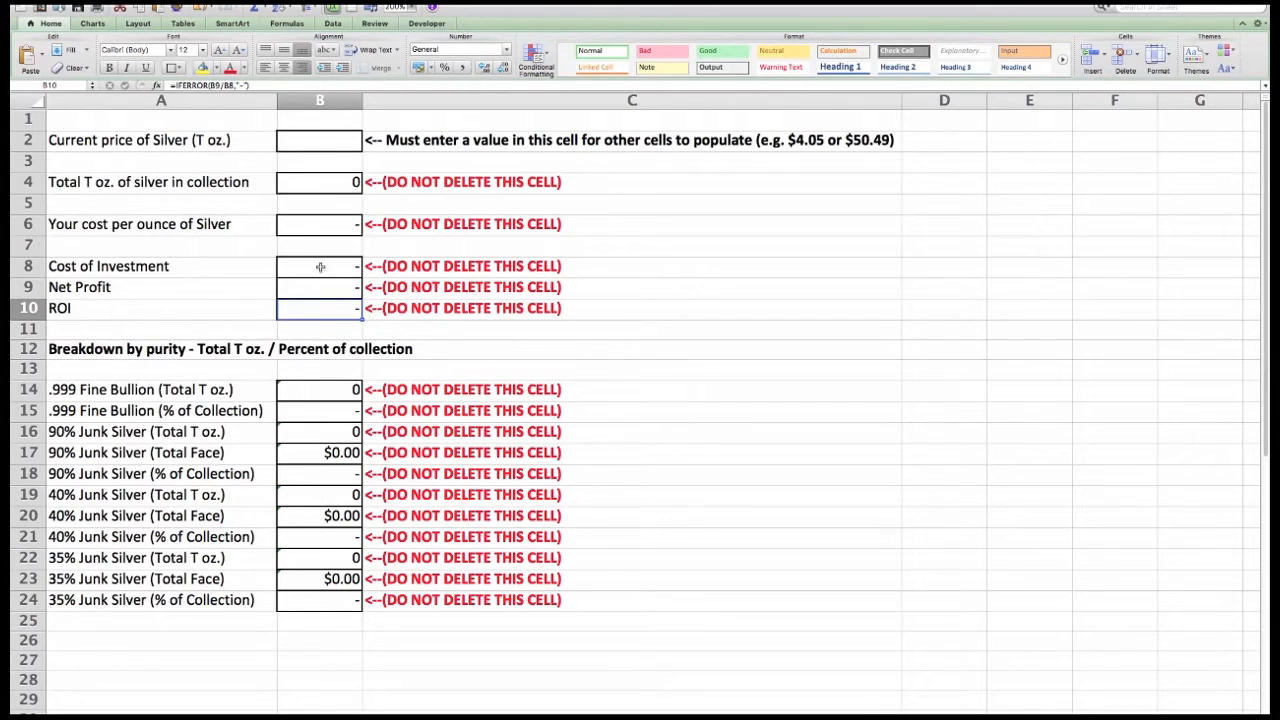
{"action": "left_click", "coordinate": [318, 290]}
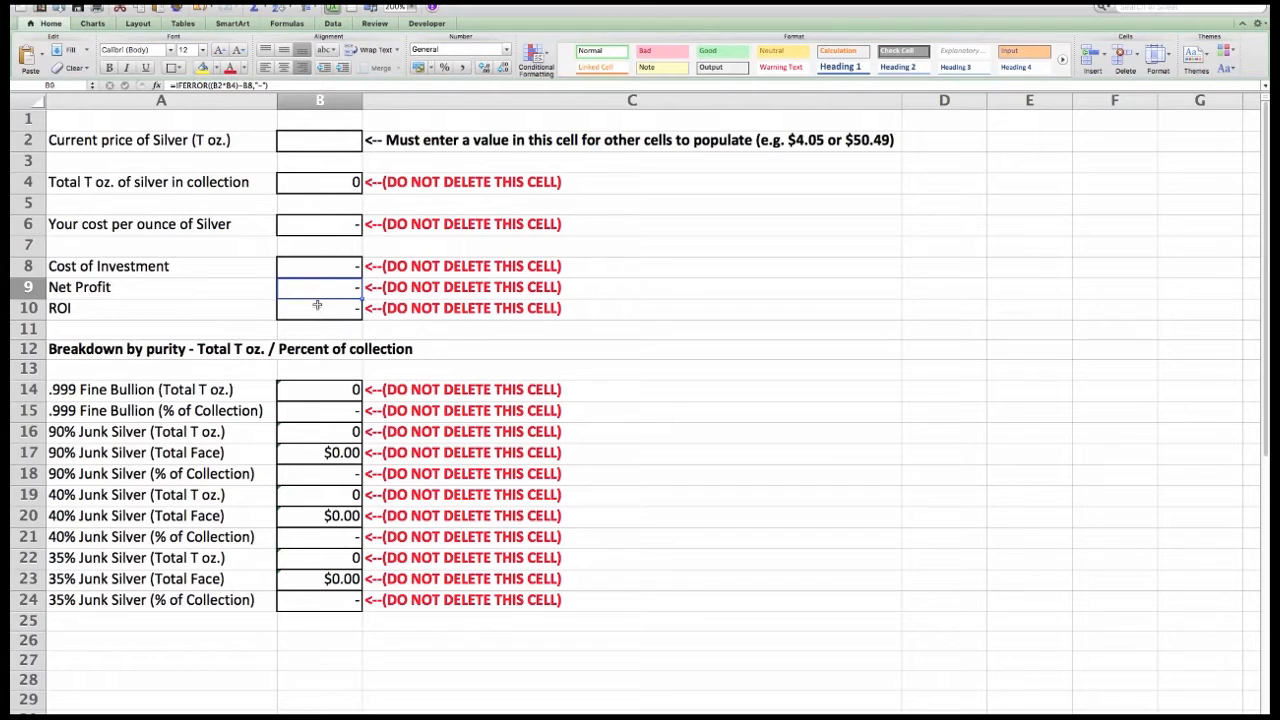
{"action": "left_click", "coordinate": [317, 313]}
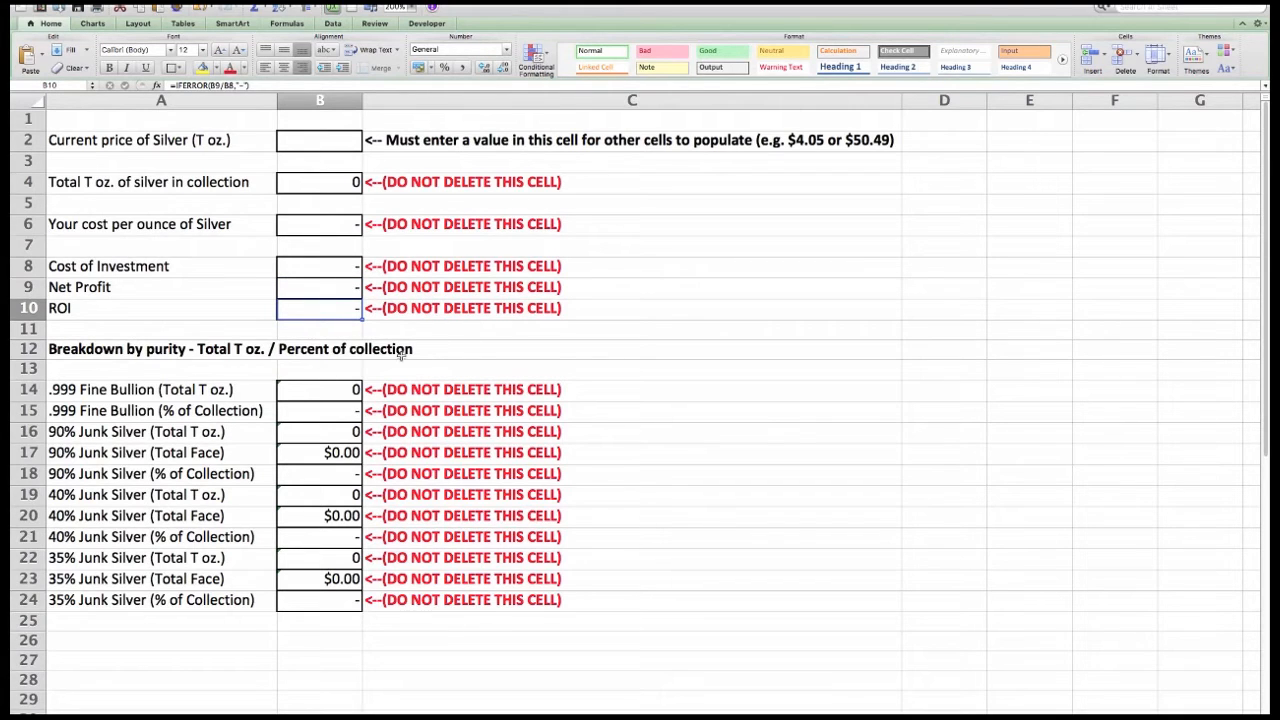
{"action": "scroll", "coordinate": [400, 355], "scroll_direction": "down", "scroll_amount": 5}
{"action": "scroll", "coordinate": [400, 355], "scroll_direction": "down", "scroll_amount": 5}
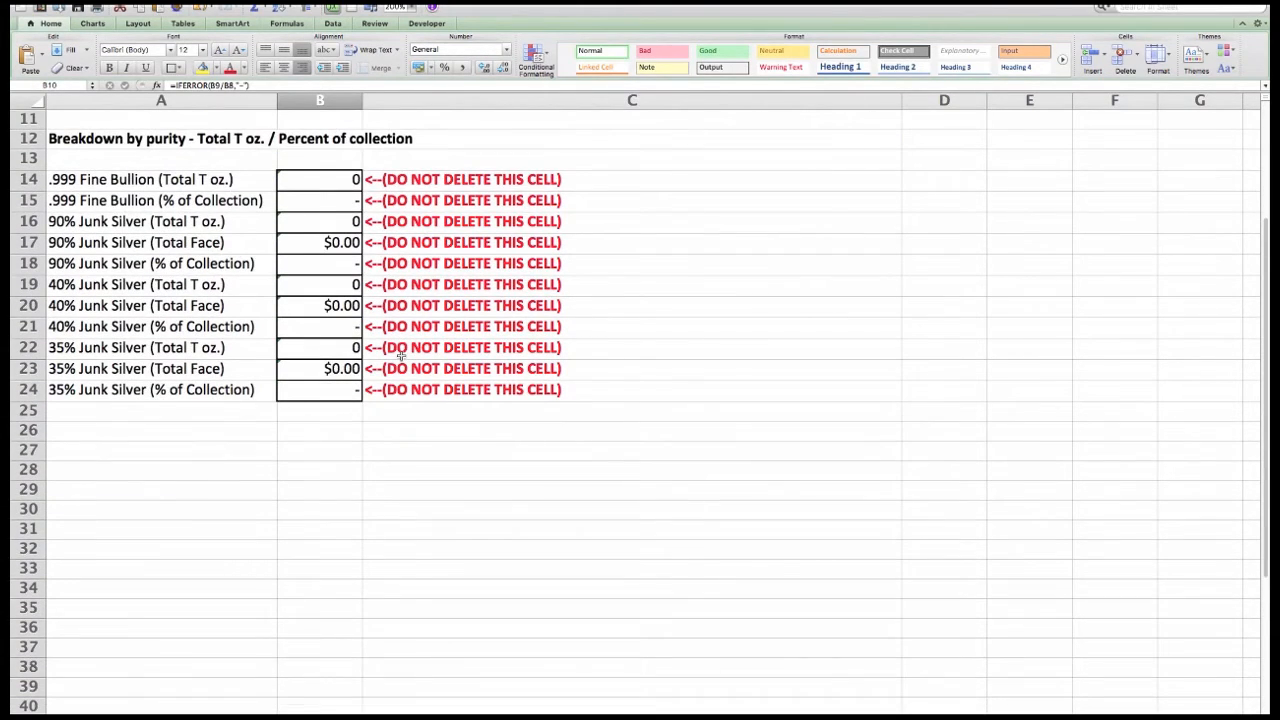
{"action": "left_click", "coordinate": [381, 487]}
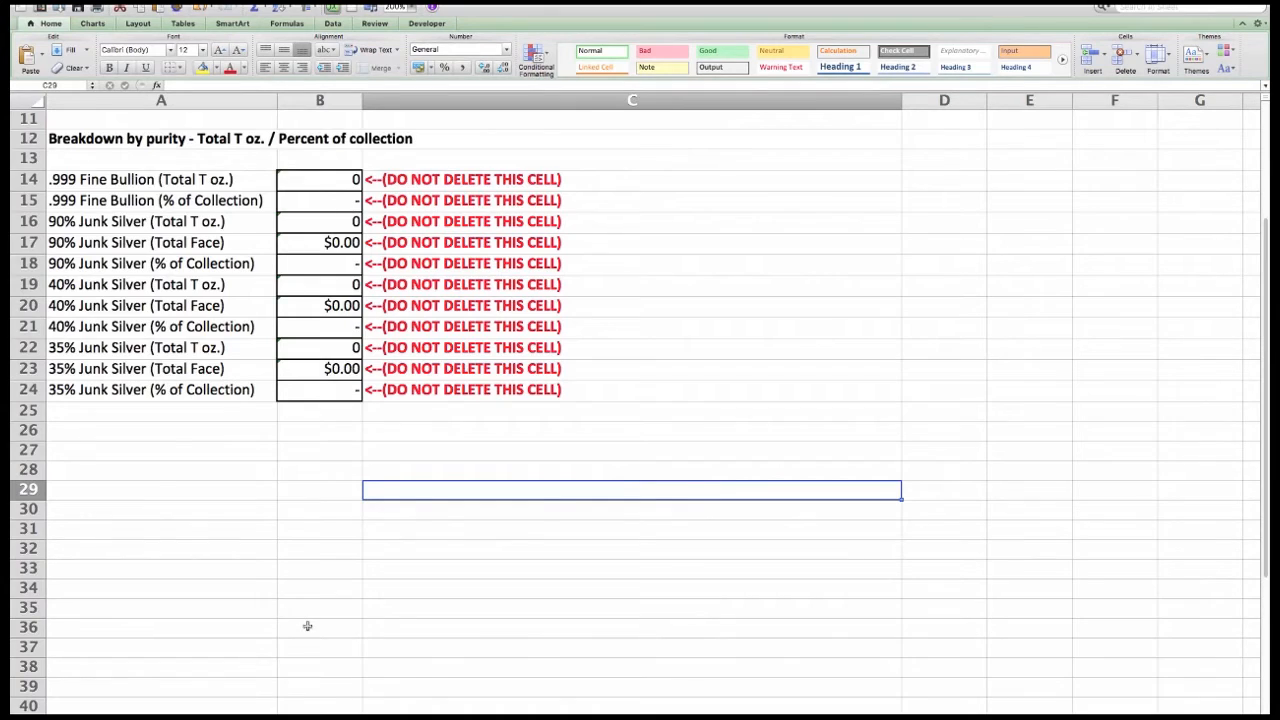
{"action": "scroll", "coordinate": [308, 626], "scroll_direction": "up", "scroll_amount": 5}
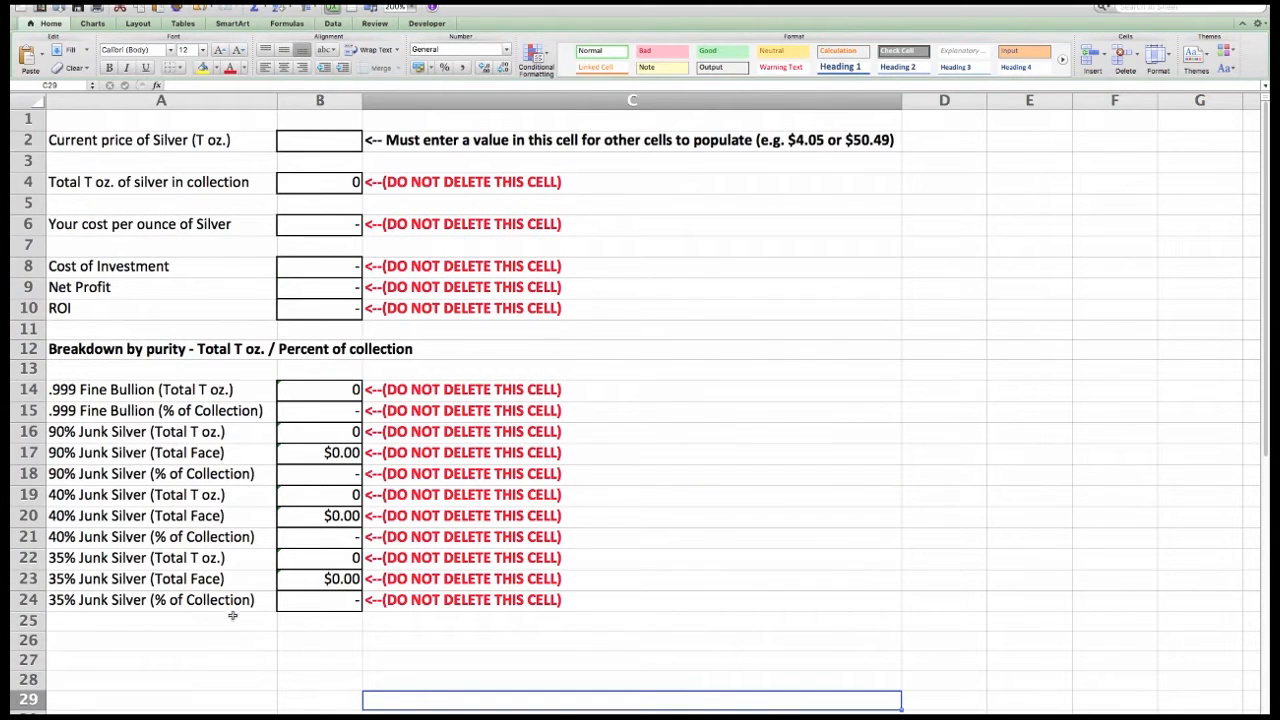
Show the Buy-Sell Sheet at 200% zoom and review the product choices available for its first entry row
{"action": "left_click", "coordinate": [168, 717]}
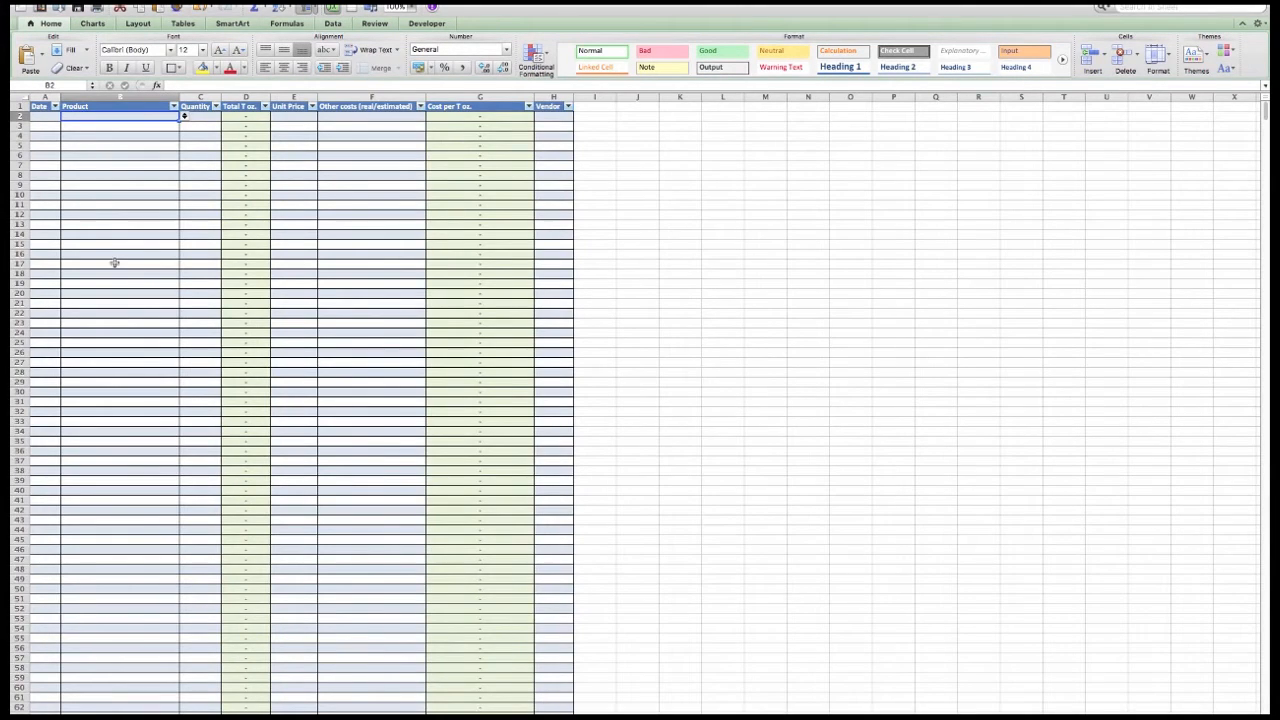
{"action": "left_click", "coordinate": [411, 7]}
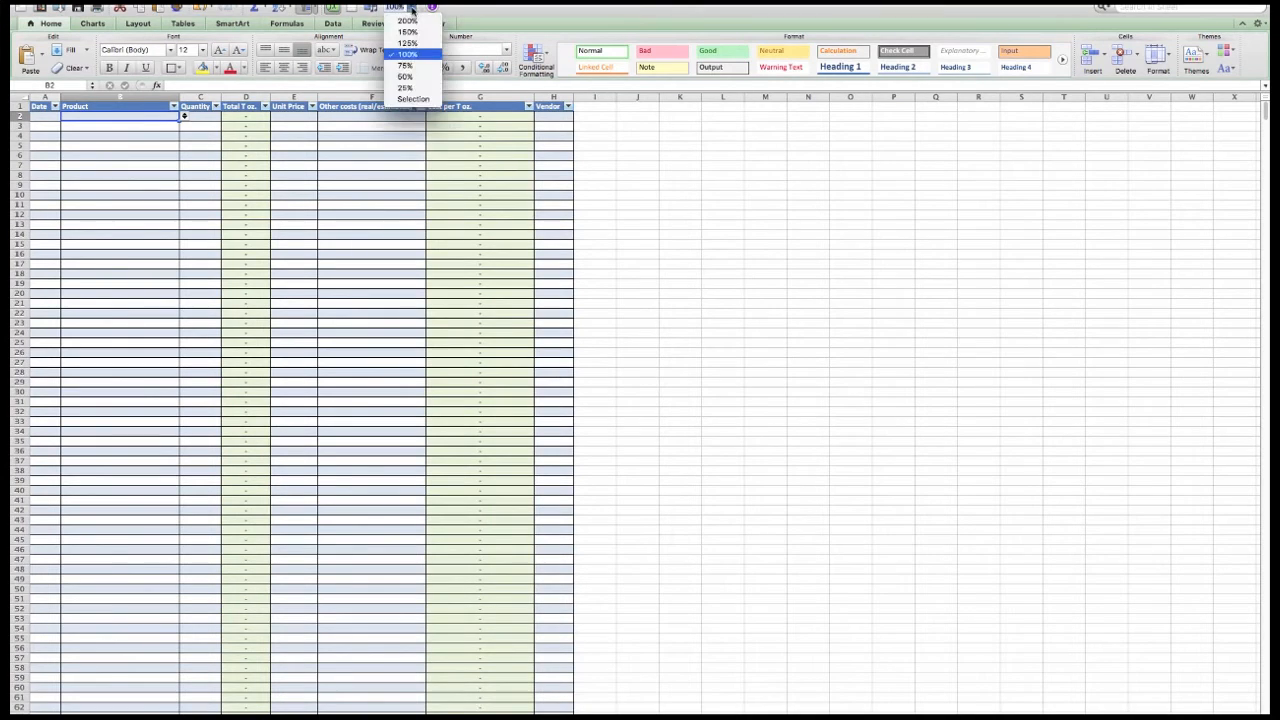
{"action": "left_click", "coordinate": [408, 21]}
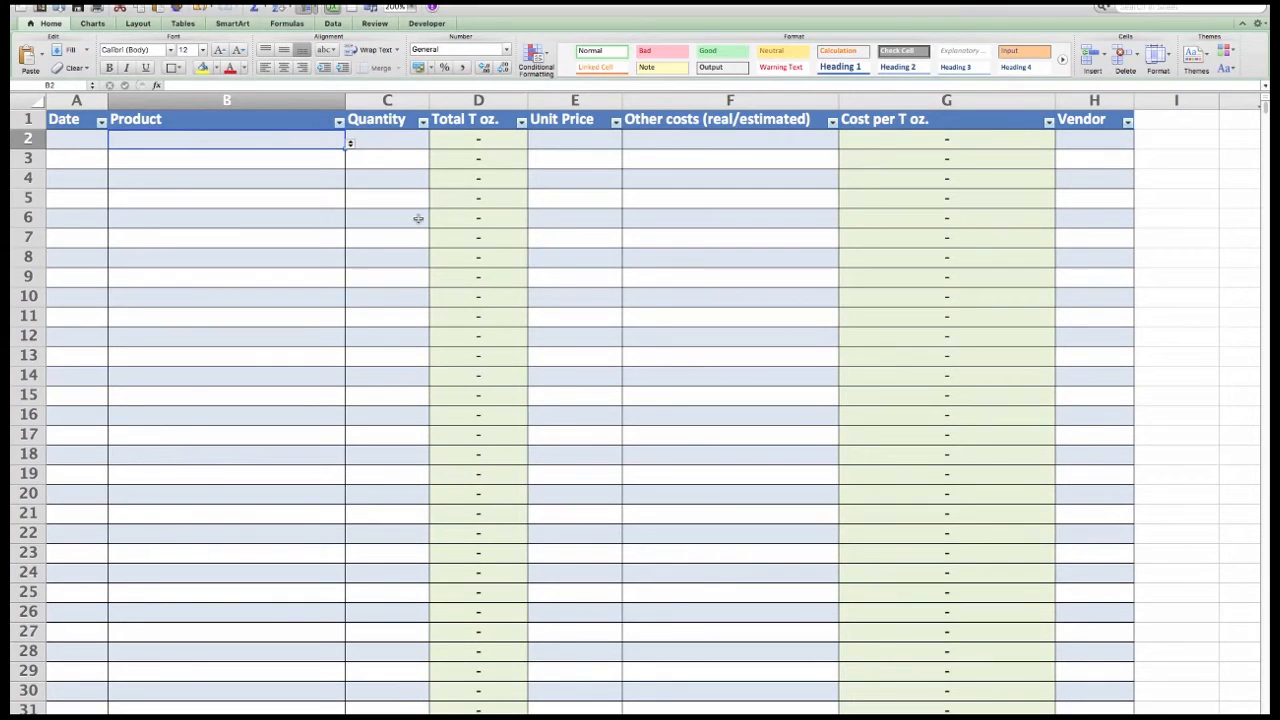
{"action": "left_click", "coordinate": [350, 144]}
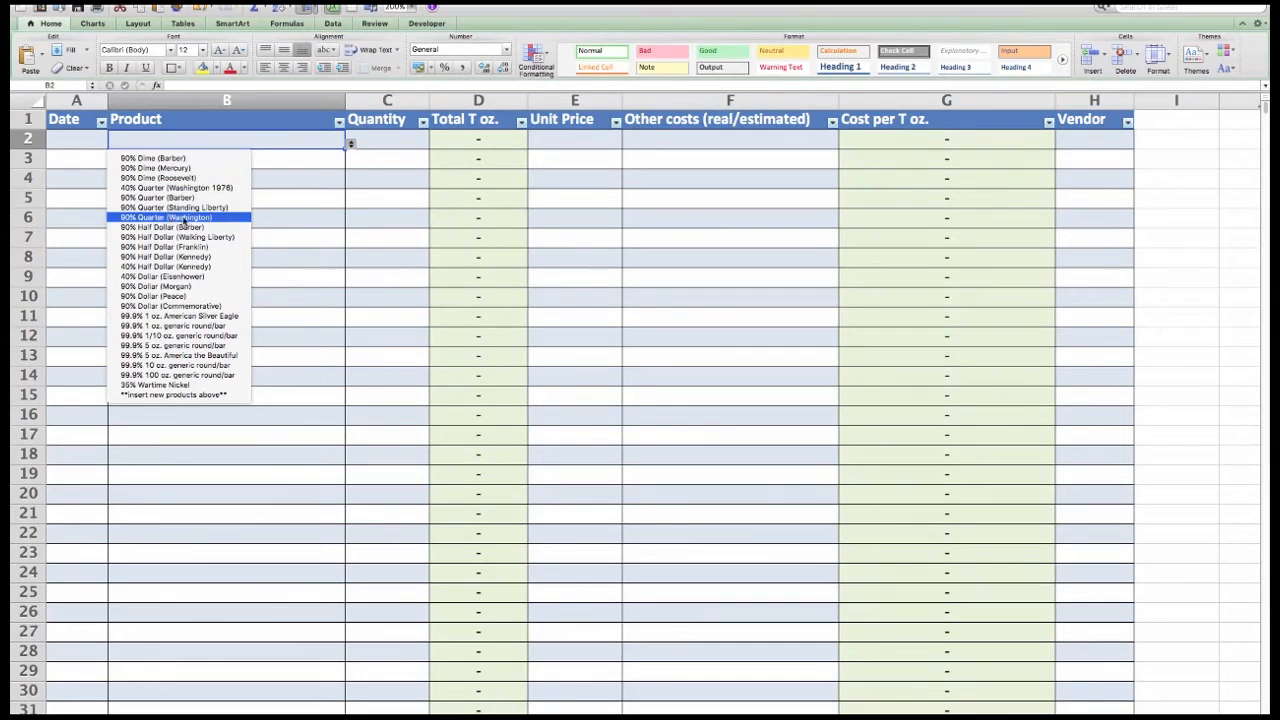
{"action": "key", "text": "Escape"}
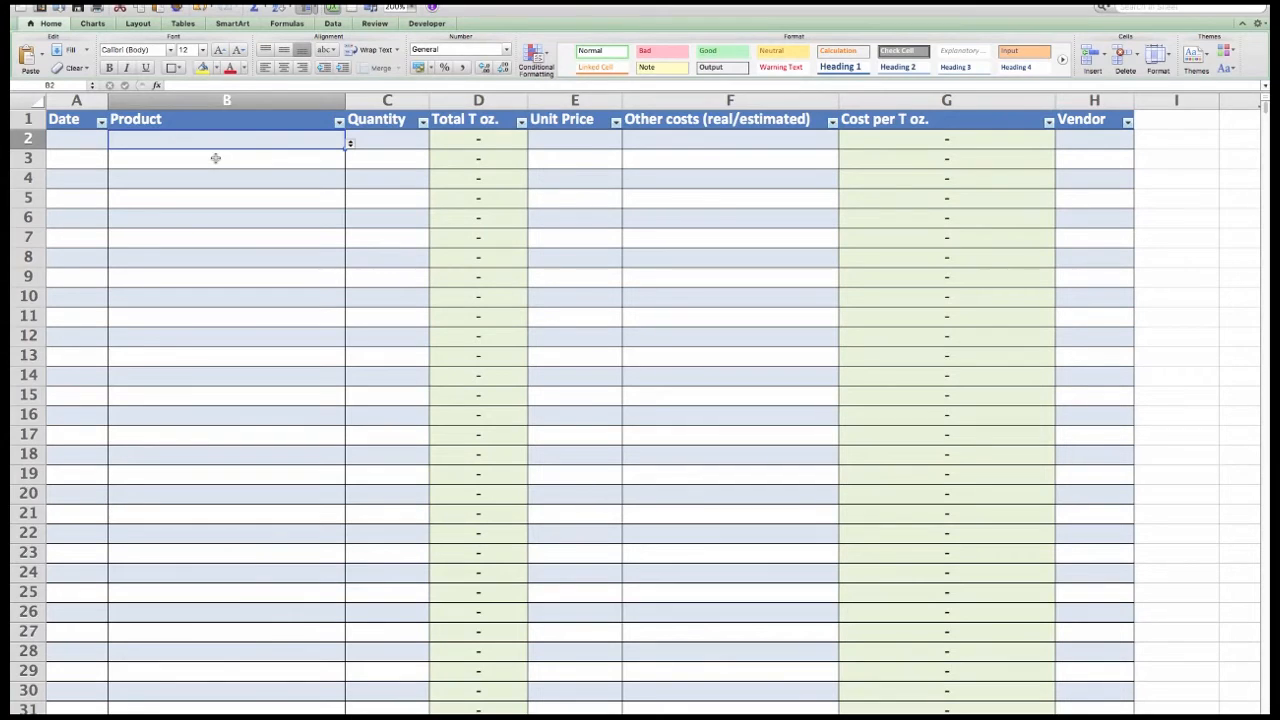
Enter the date 11/5/16 and choose the product 90% Half Dollar (Franklin) in row 2 of the purchase table
{"action": "left_click", "coordinate": [81, 140]}
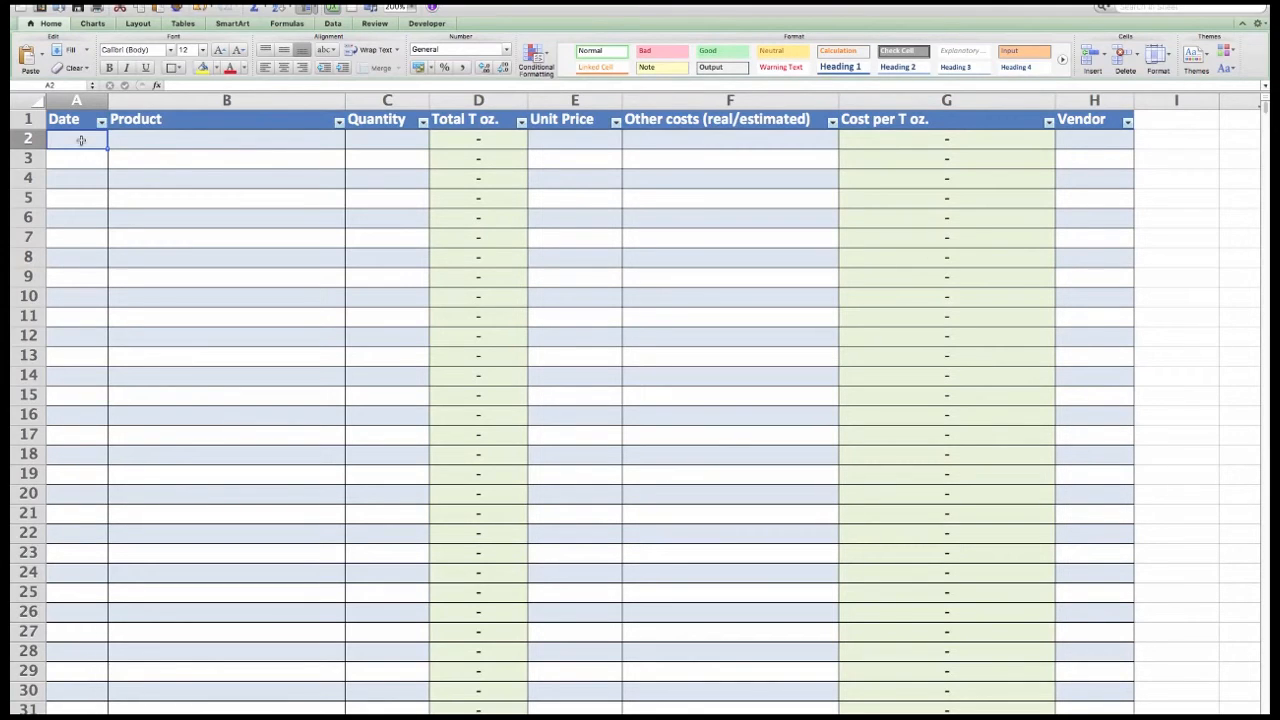
{"action": "type", "text": "11/5/"}
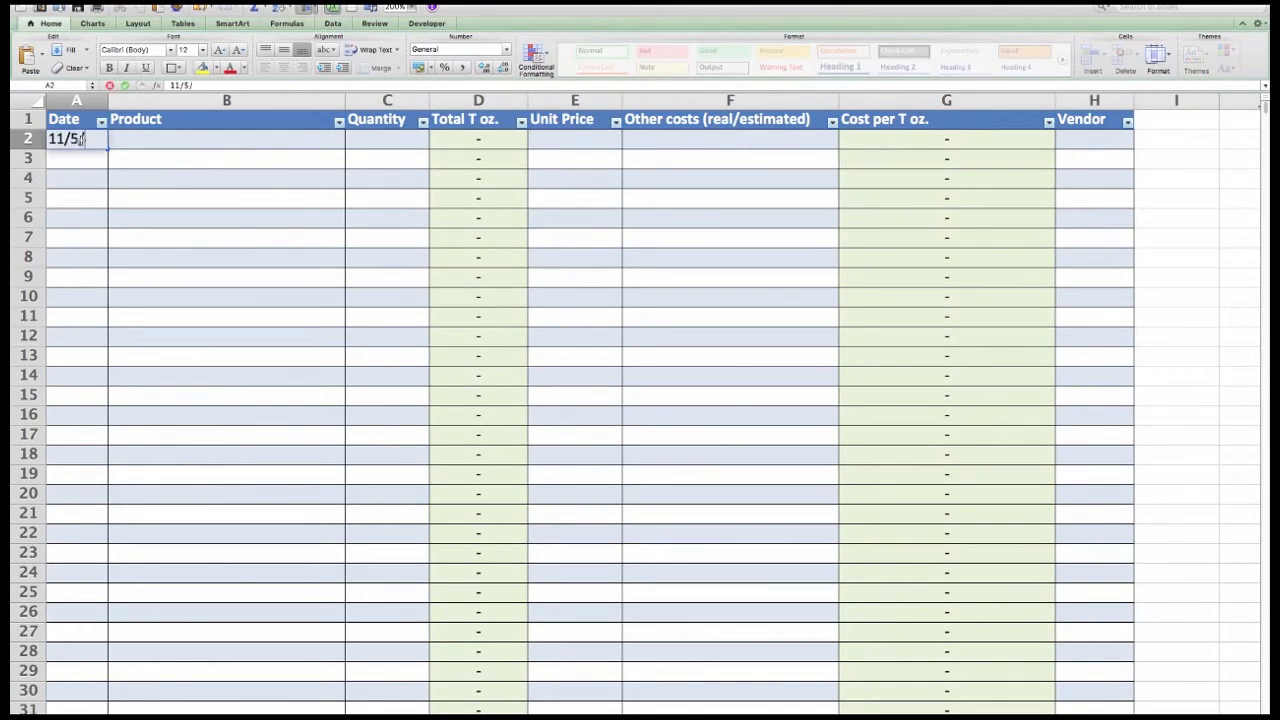
{"action": "type", "text": "16"}
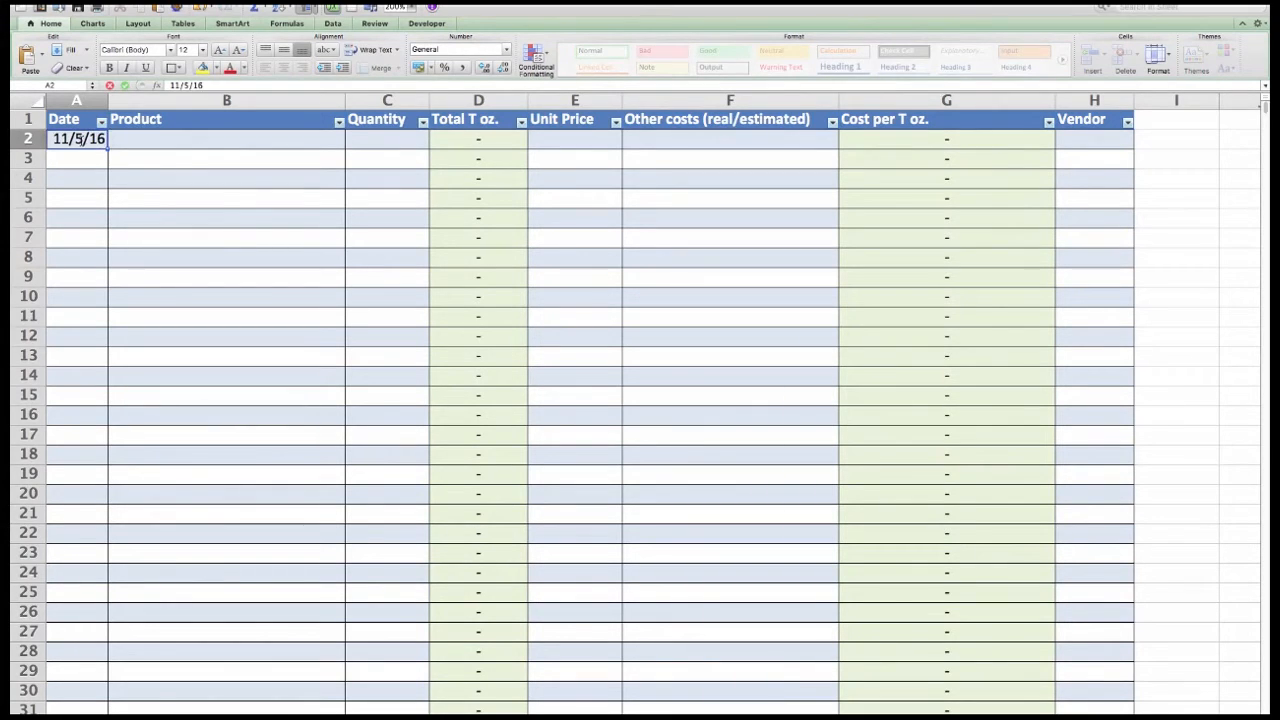
{"action": "key", "text": "Tab"}
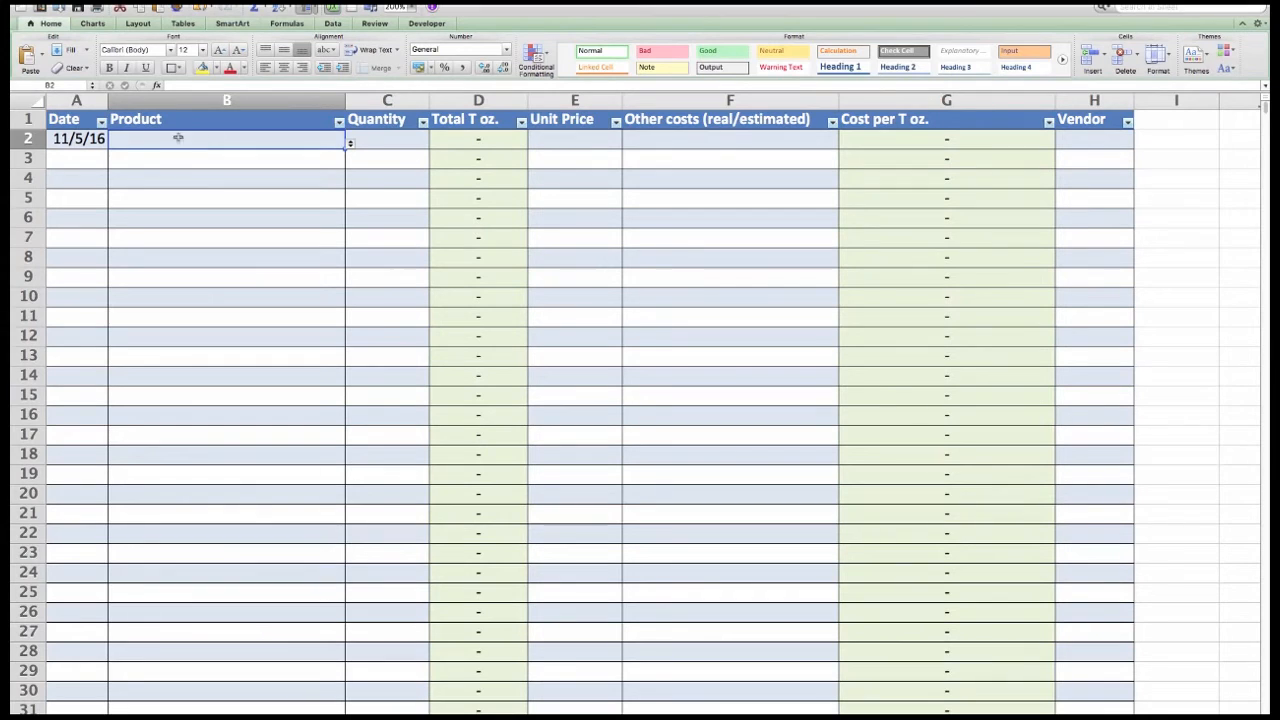
{"action": "left_click", "coordinate": [350, 144]}
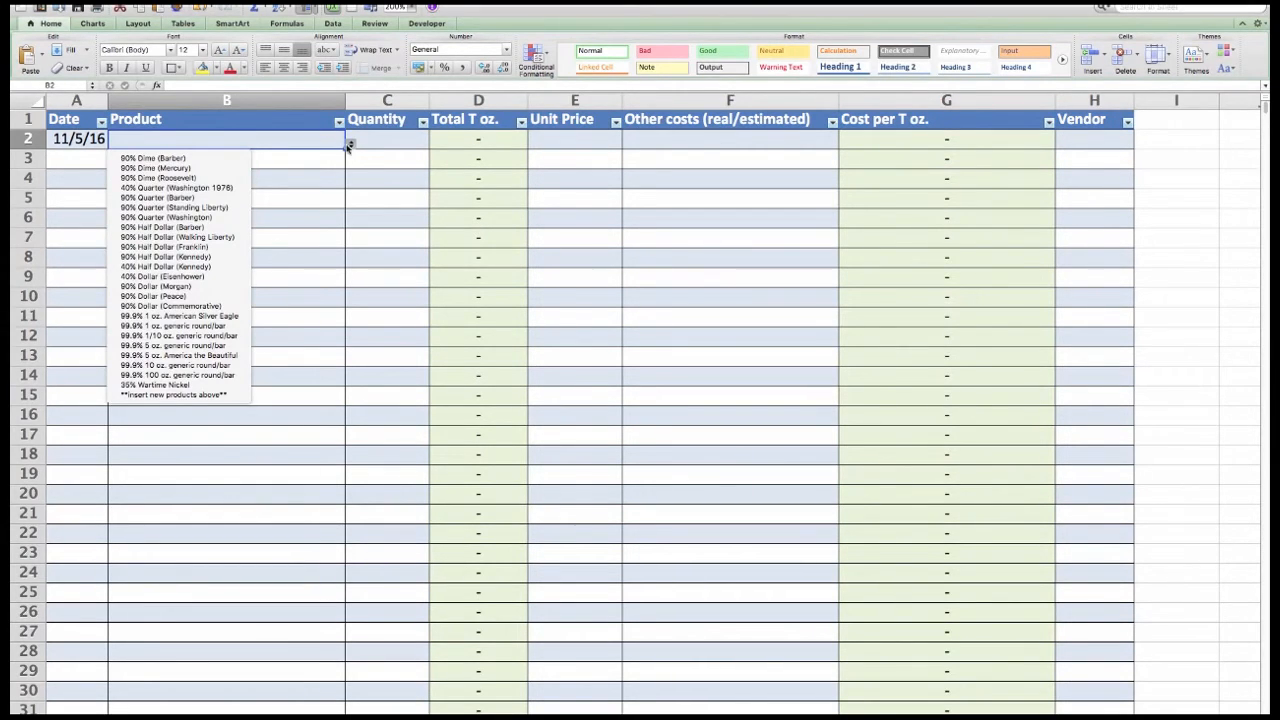
{"action": "left_click", "coordinate": [212, 246]}
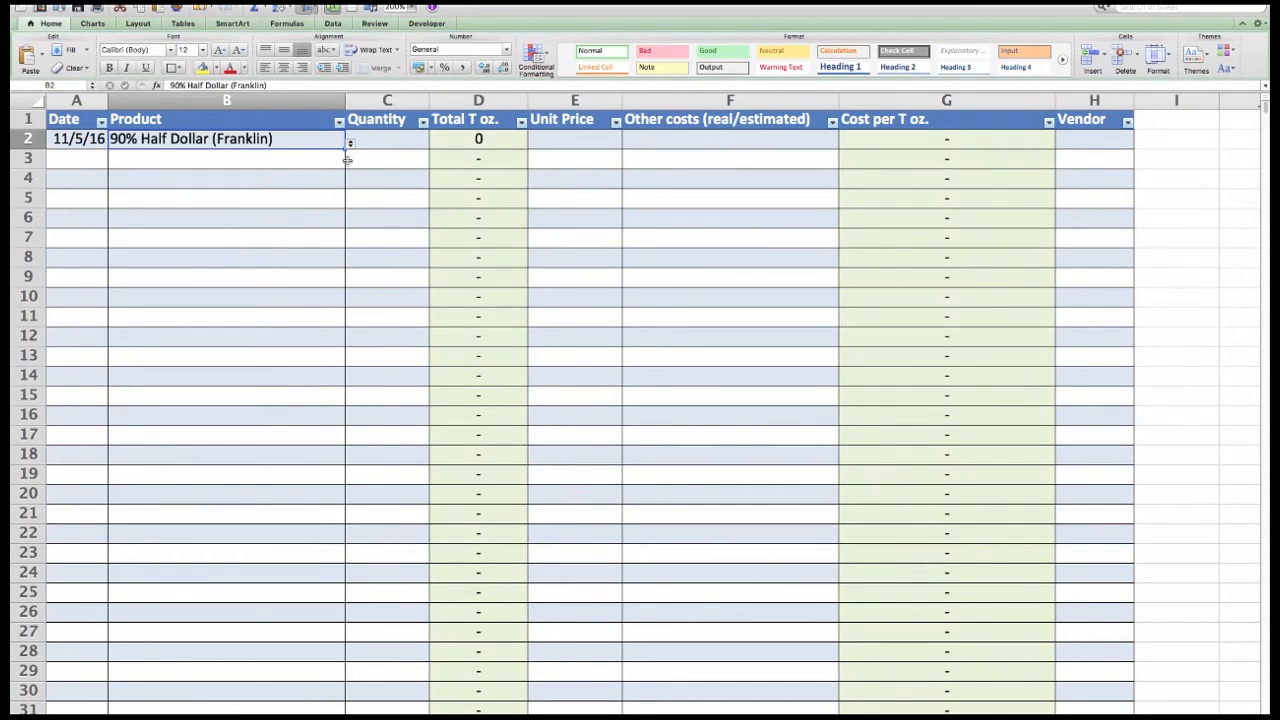
Enter a quantity of 110 and a unit price of 698 for the Franklin half dollar purchase
{"action": "left_click", "coordinate": [374, 140]}
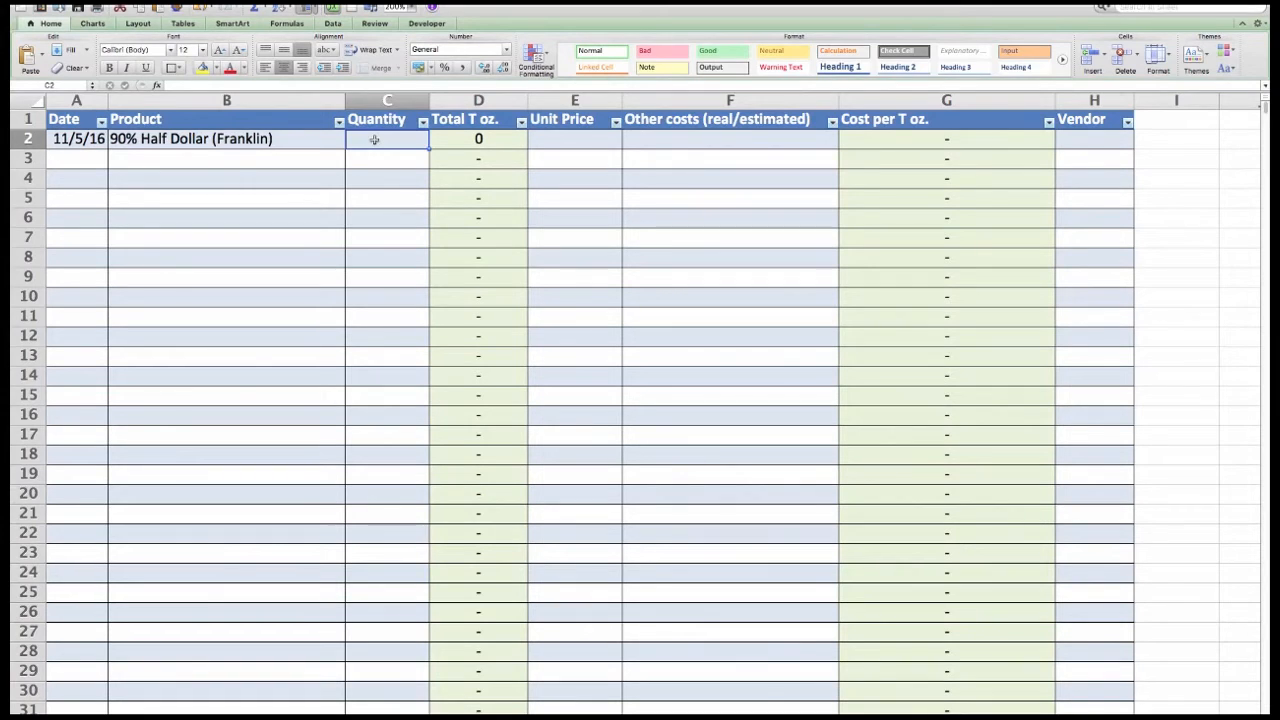
{"action": "type", "text": "110"}
{"action": "key", "text": "Tab"}
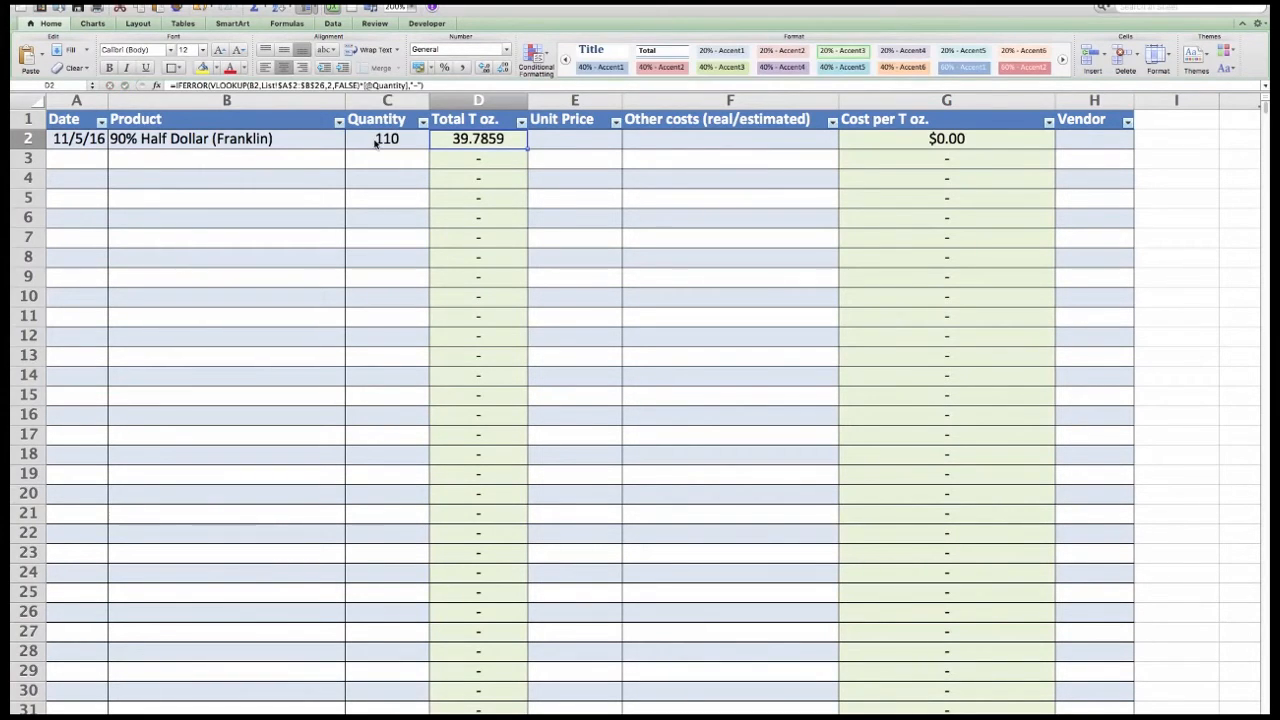
{"action": "left_click", "coordinate": [556, 142]}
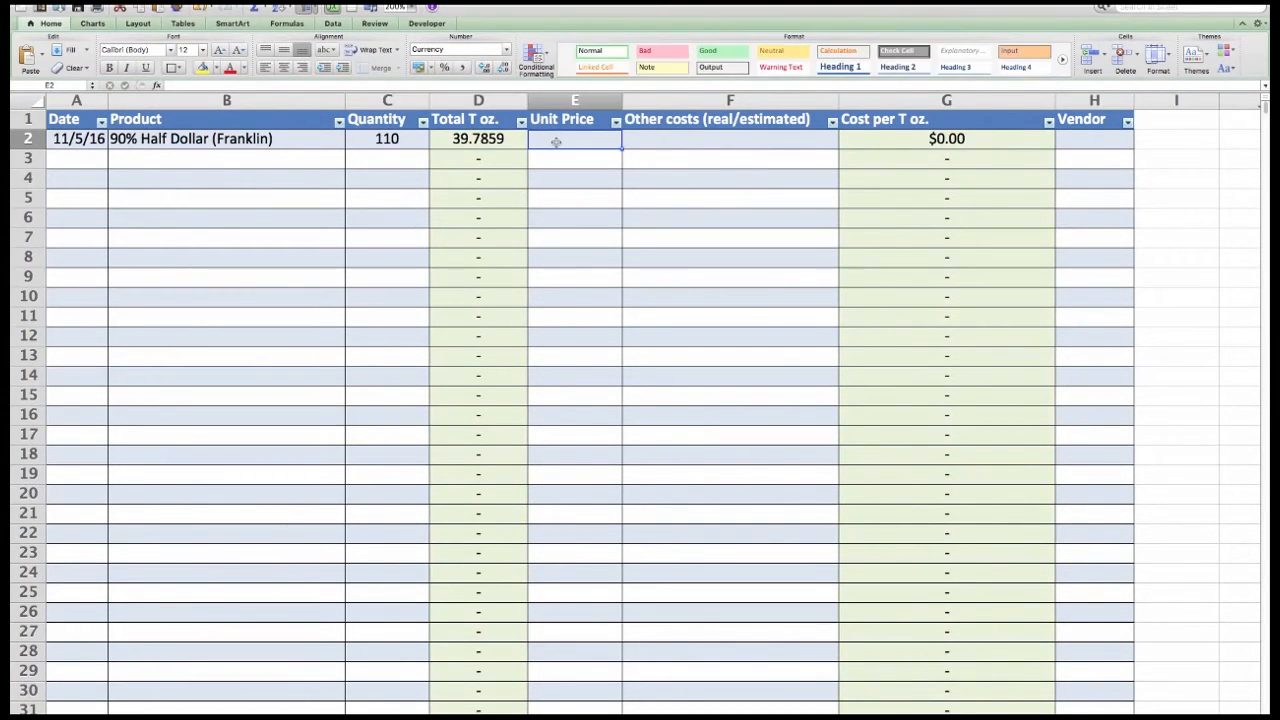
{"action": "type", "text": "6"}
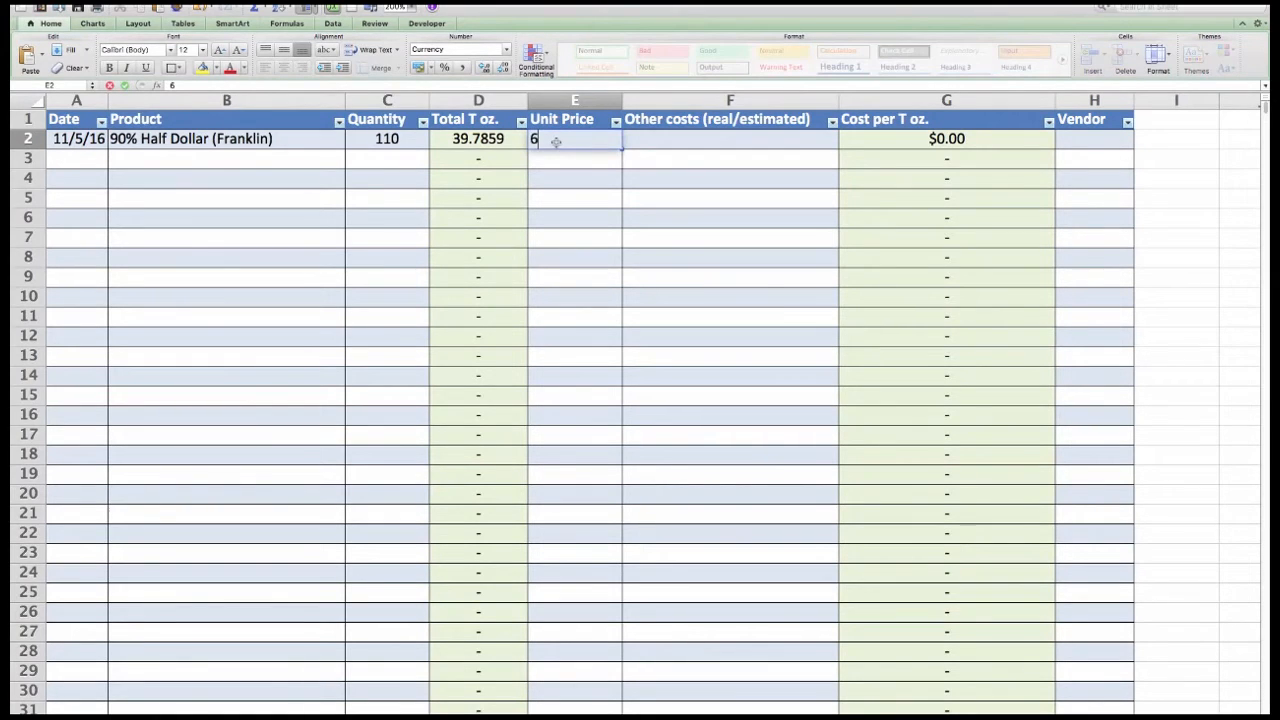
{"action": "type", "text": "98"}
{"action": "key", "text": "Tab"}
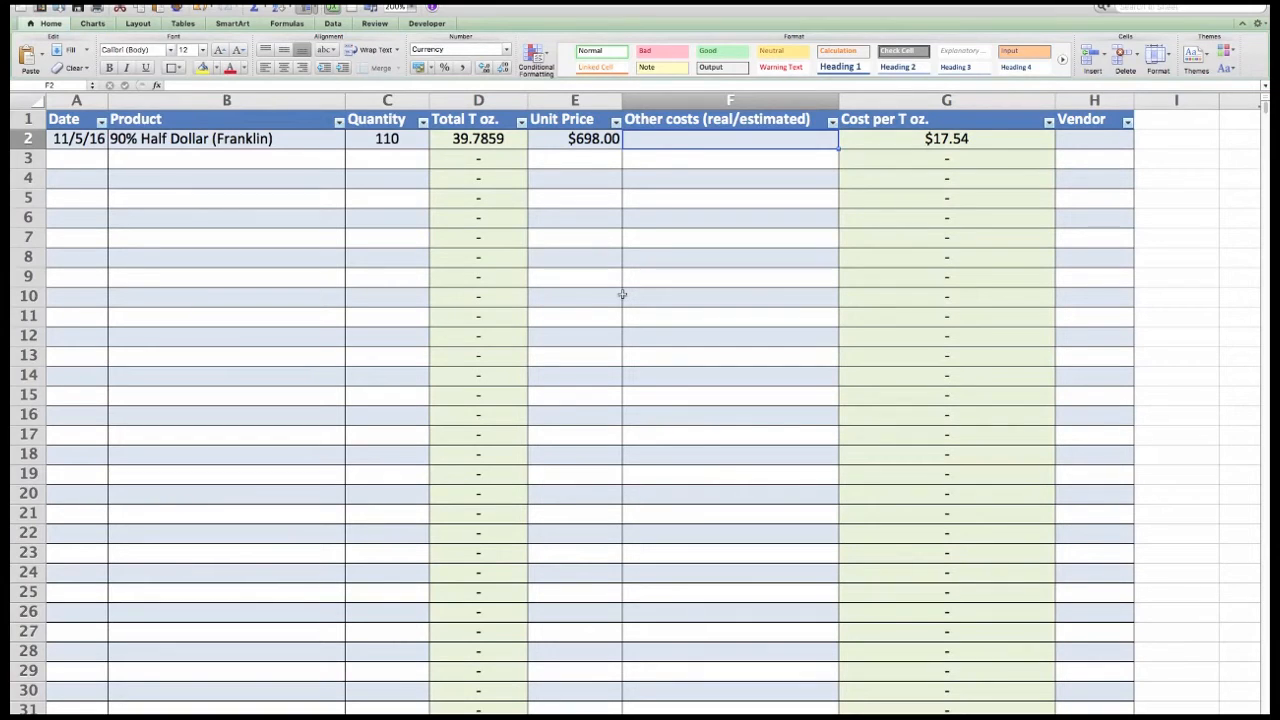
Enter 6 as the other costs of the Franklin half dollar purchase in row 2
{"action": "type", "text": "6"}
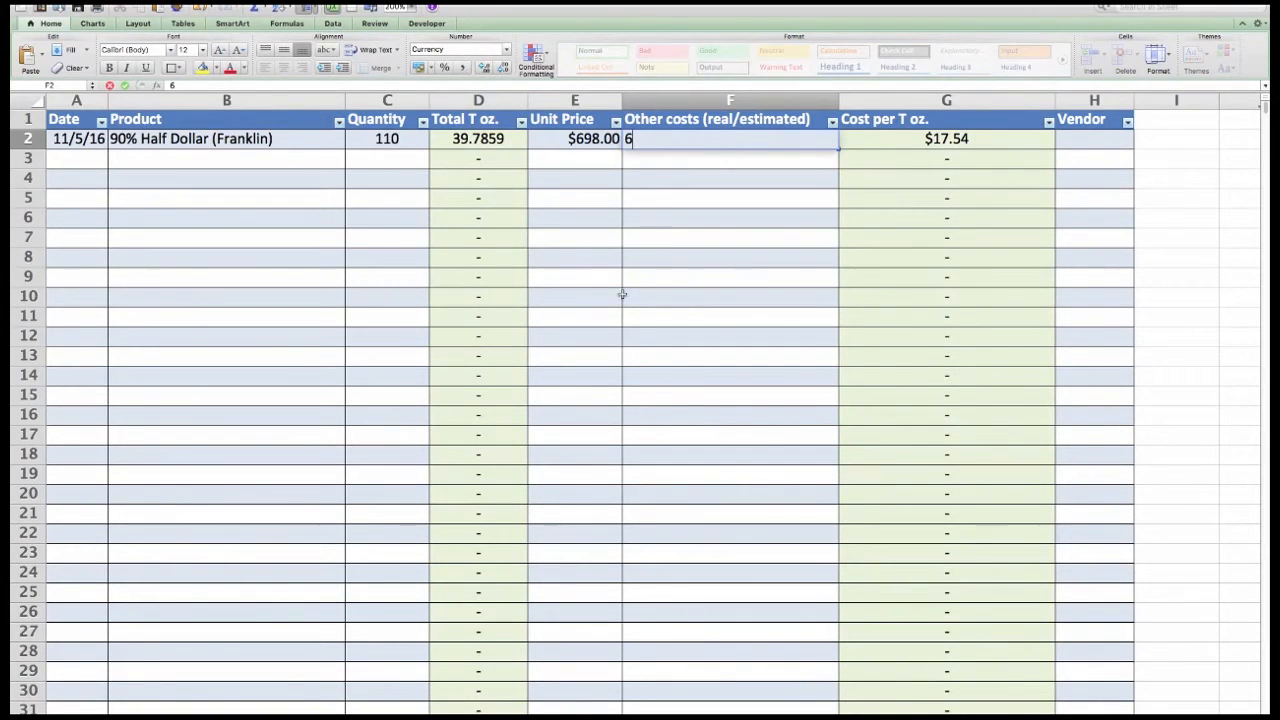
{"action": "left_click", "coordinate": [690, 275]}
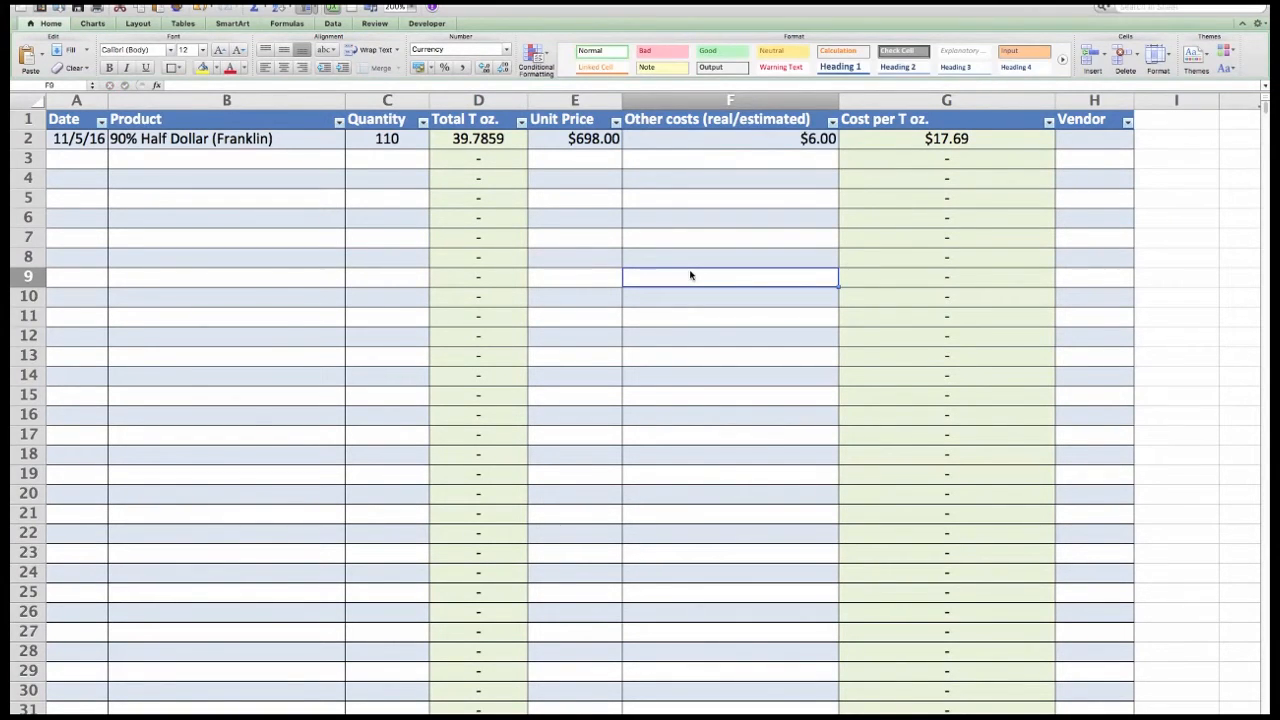
Try to enter x as the vendor of the Franklin half dollar purchase, and discard the entry
{"action": "left_click", "coordinate": [1094, 139]}
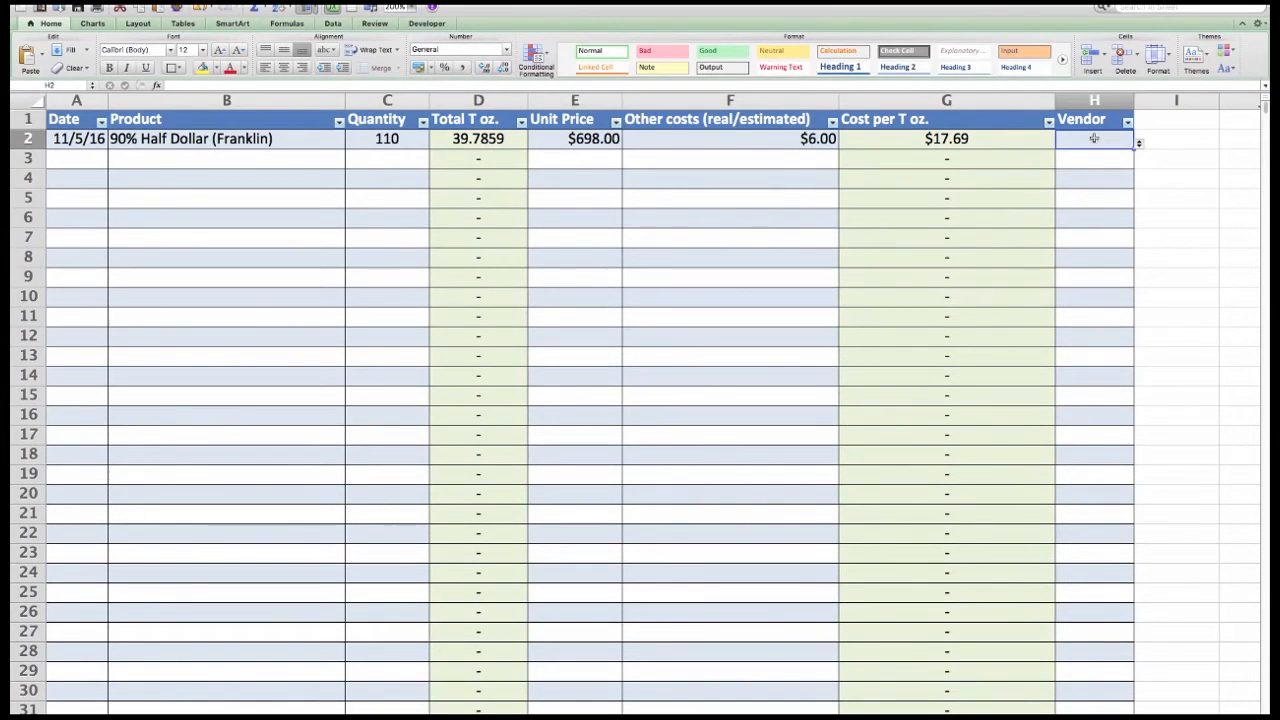
{"action": "type", "text": "x"}
{"action": "key", "text": "Return"}
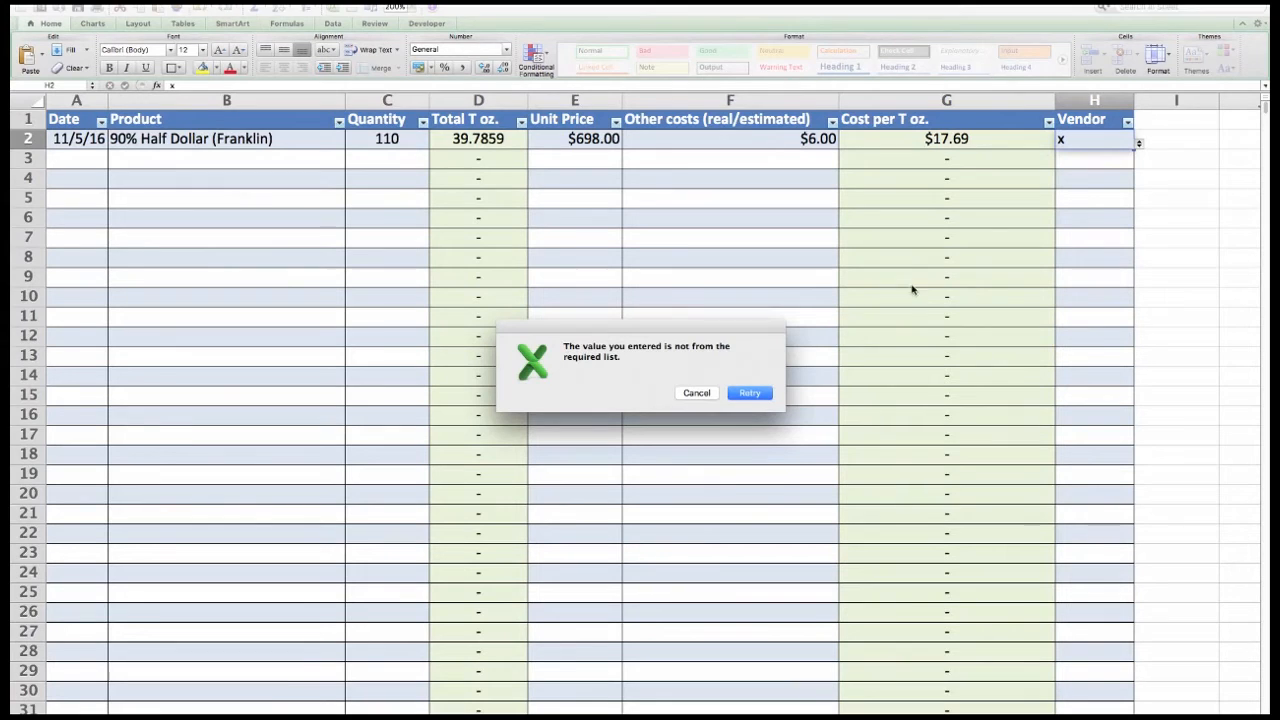
{"action": "left_click", "coordinate": [697, 393]}
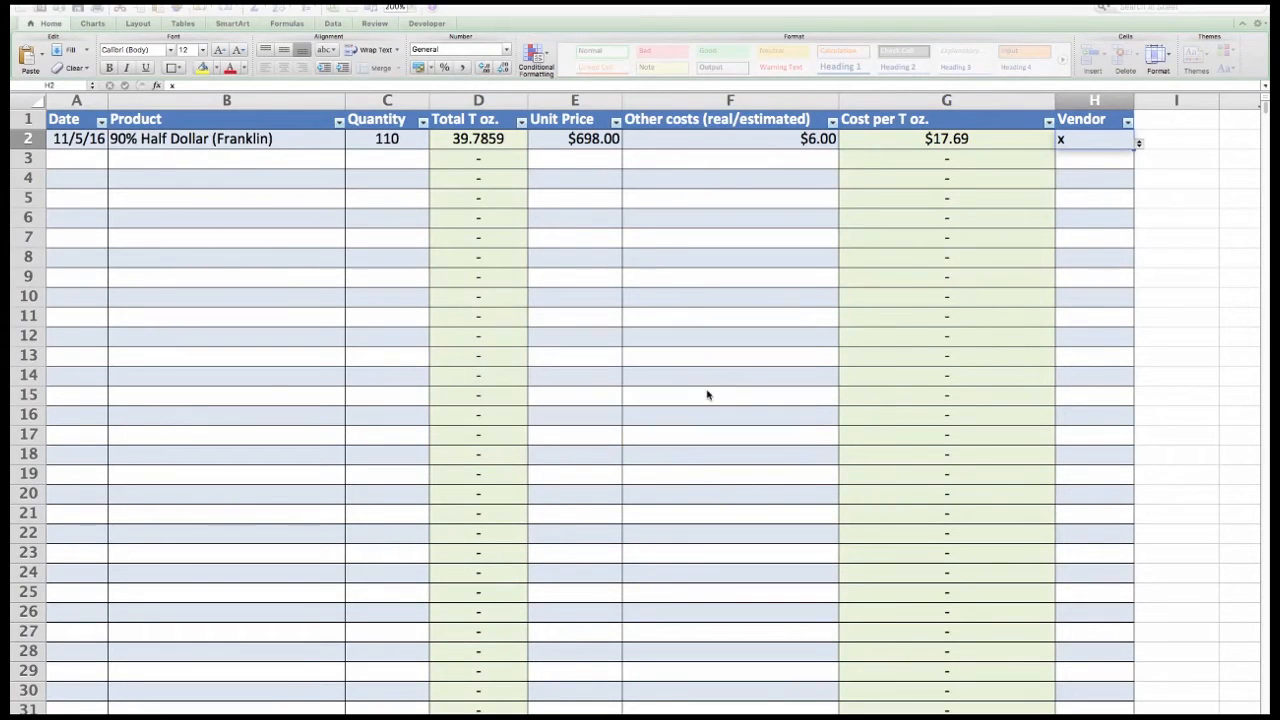
{"action": "left_click", "coordinate": [1098, 160]}
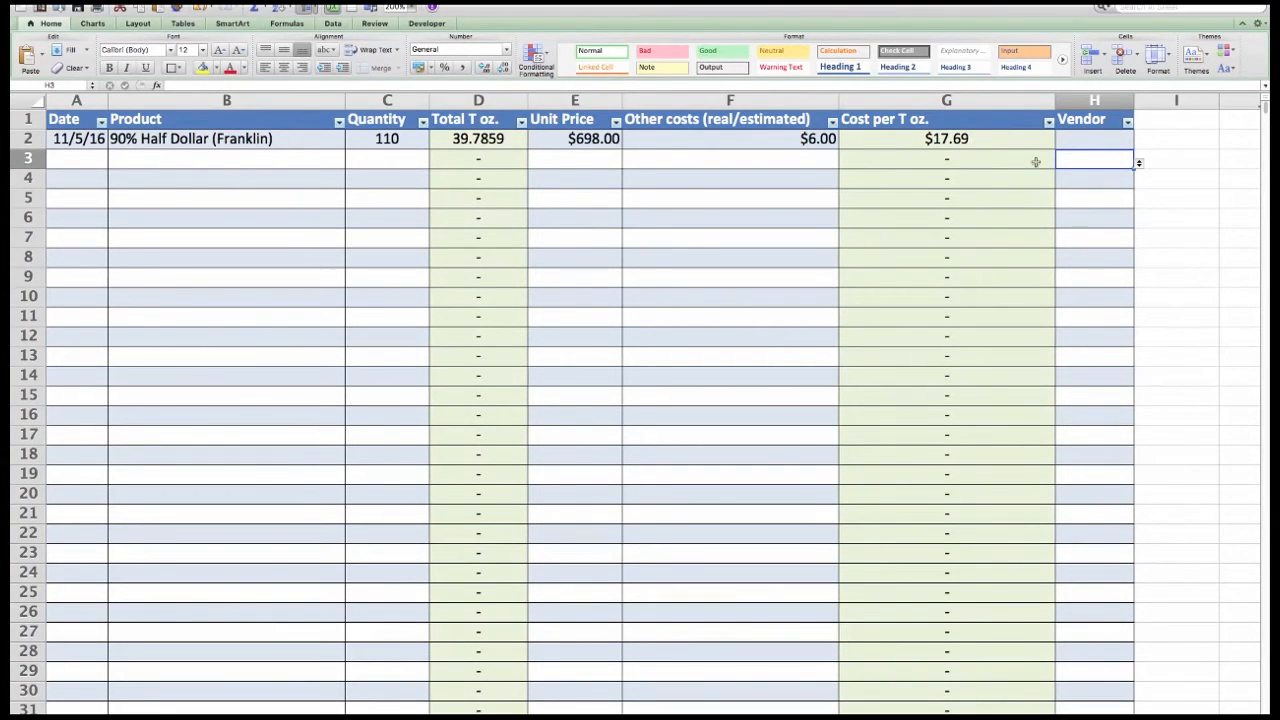
{"action": "left_click", "coordinate": [1079, 141]}
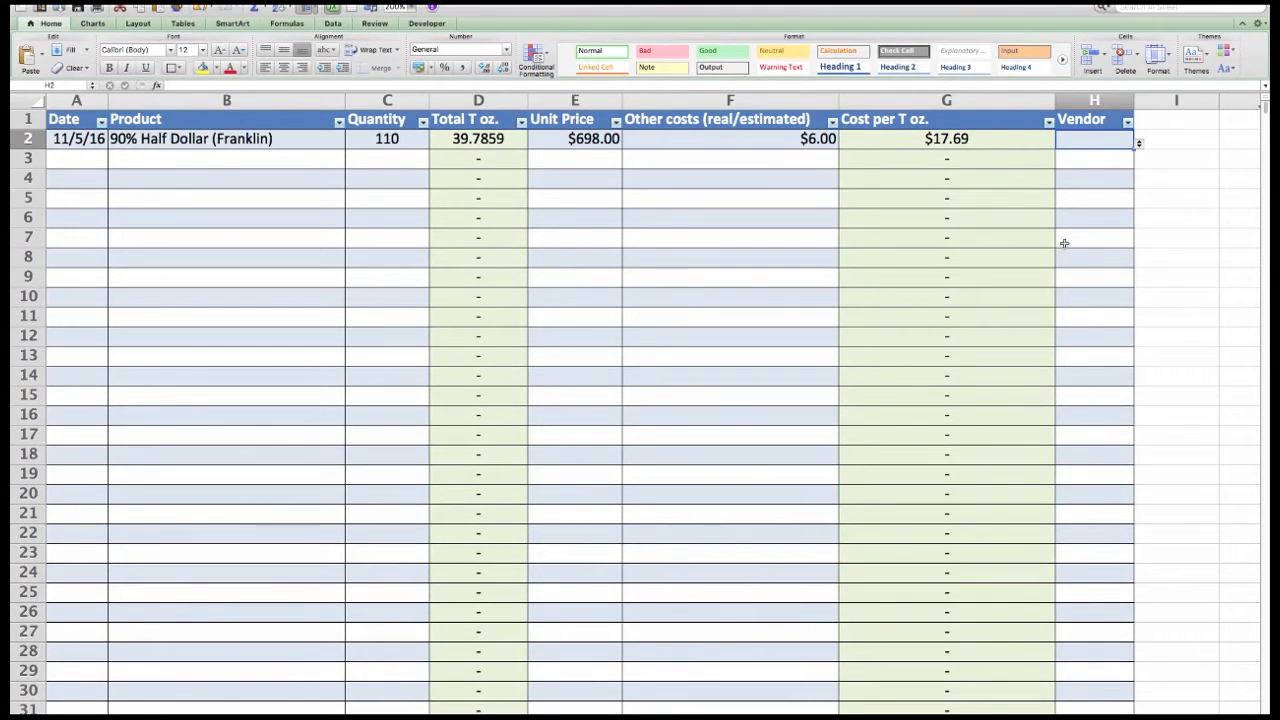
{"action": "scroll", "coordinate": [1087, 145], "scroll_direction": "down", "scroll_amount": 5}
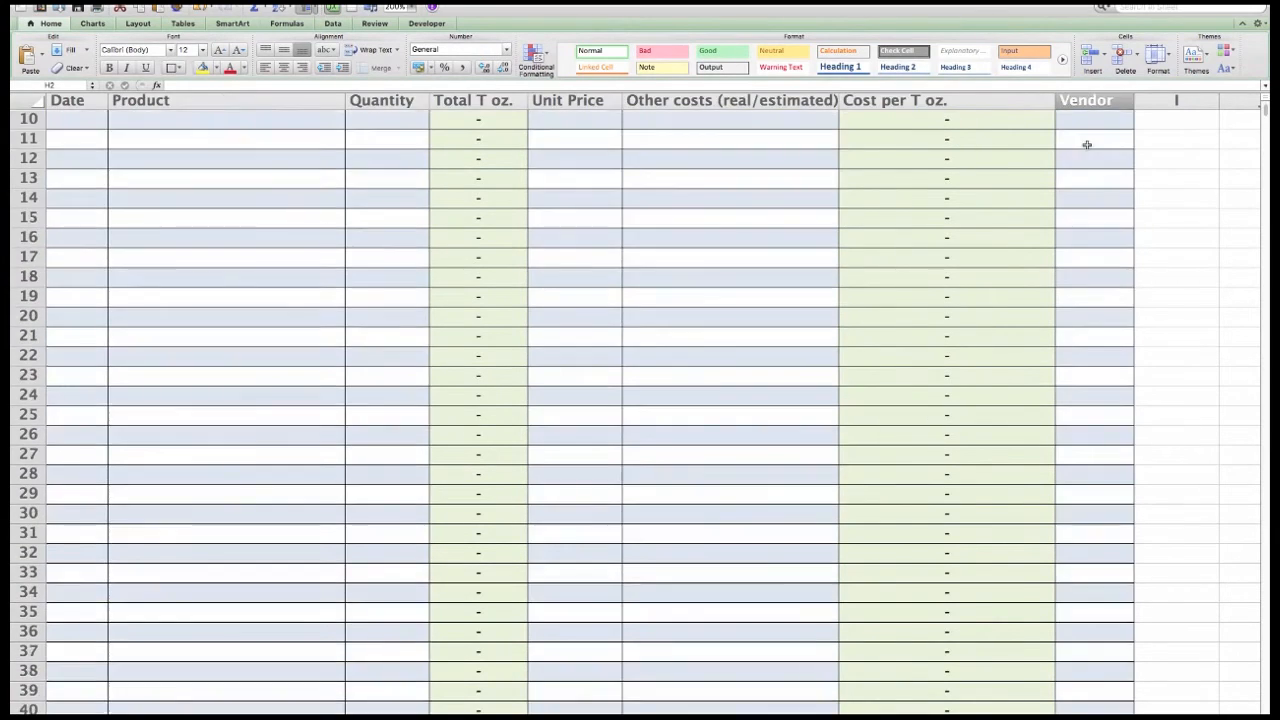
{"action": "scroll", "coordinate": [1087, 145], "scroll_direction": "up", "scroll_amount": 5}
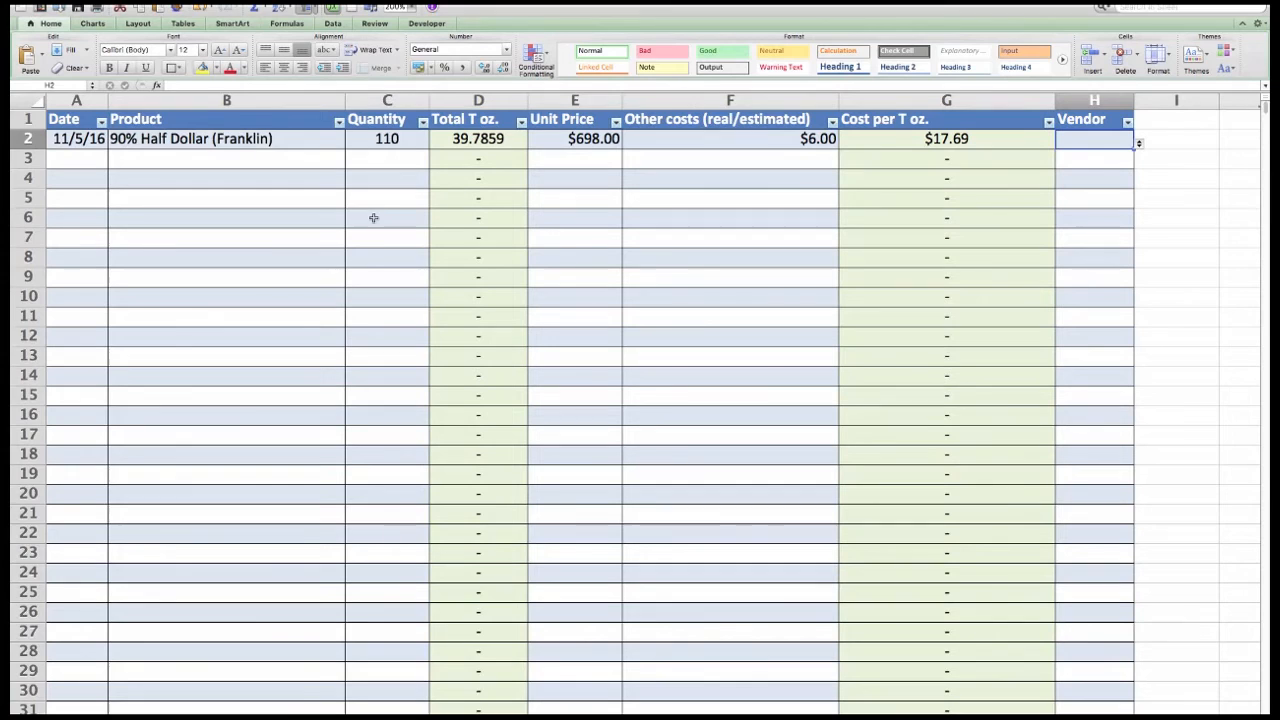
Copy the date 11/5/16 into row 3 and choose the product 99.9% 1 oz. American Silver Eagle there
{"action": "left_click", "coordinate": [68, 141]}
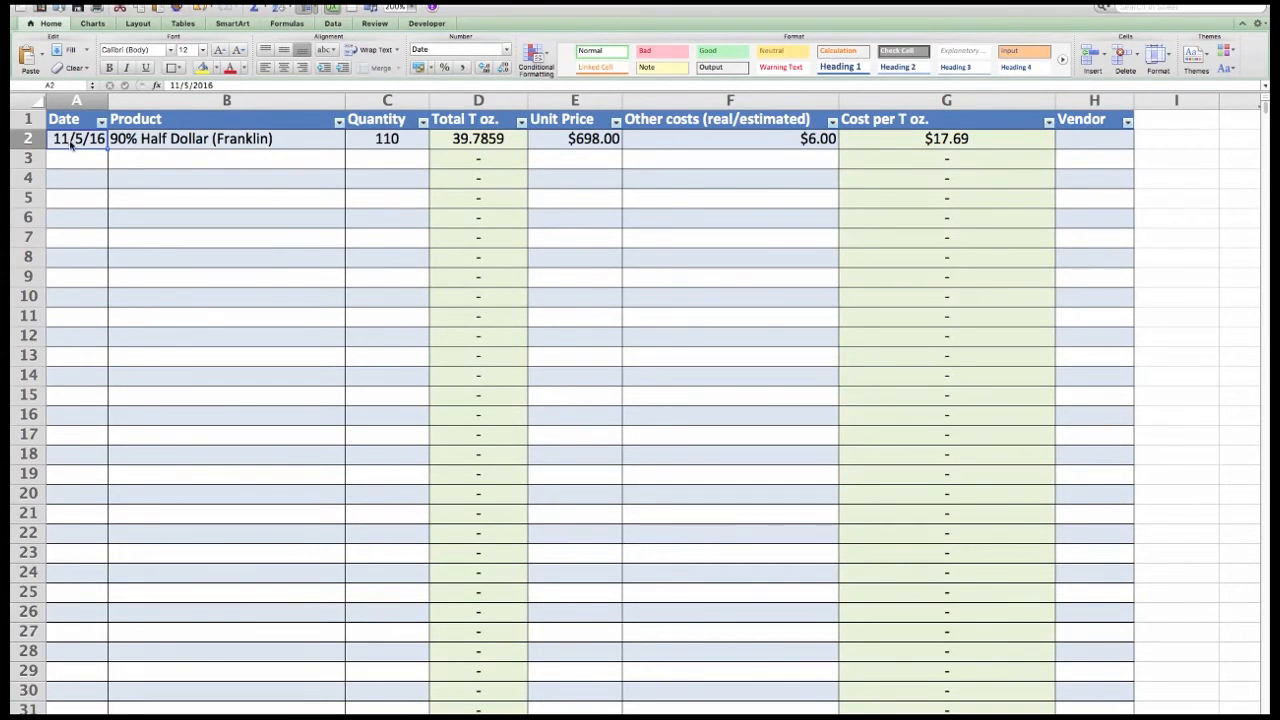
{"action": "key", "text": "super+c"}
{"action": "key", "text": "Down"}
{"action": "key", "text": "Down"}
{"action": "key", "text": "Up"}
{"action": "key", "text": "super+v"}
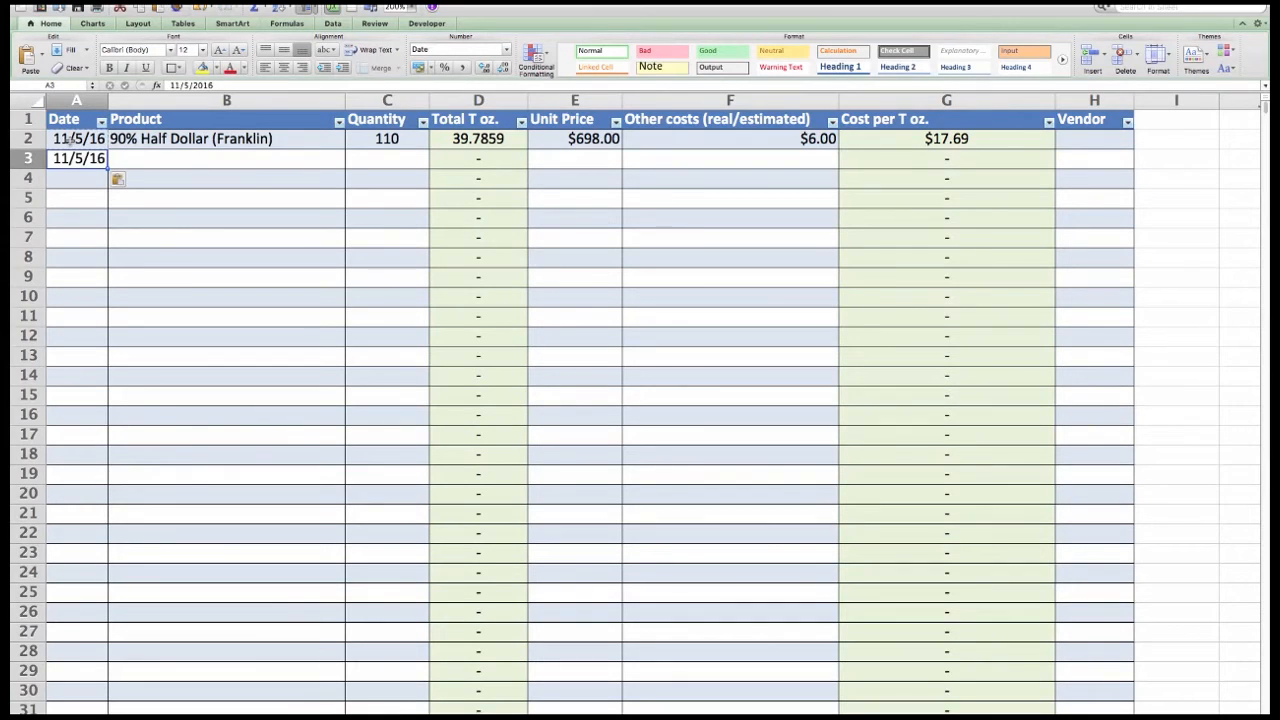
{"action": "key", "text": "Tab"}
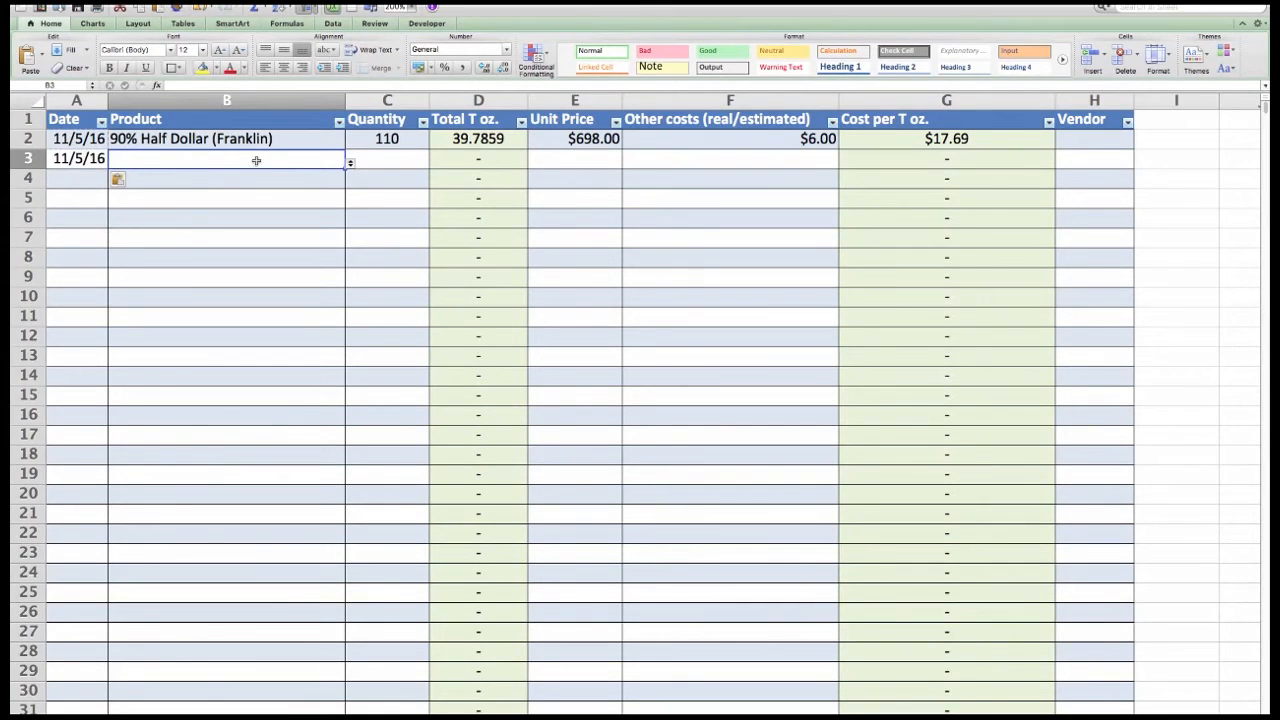
{"action": "left_click", "coordinate": [351, 165]}
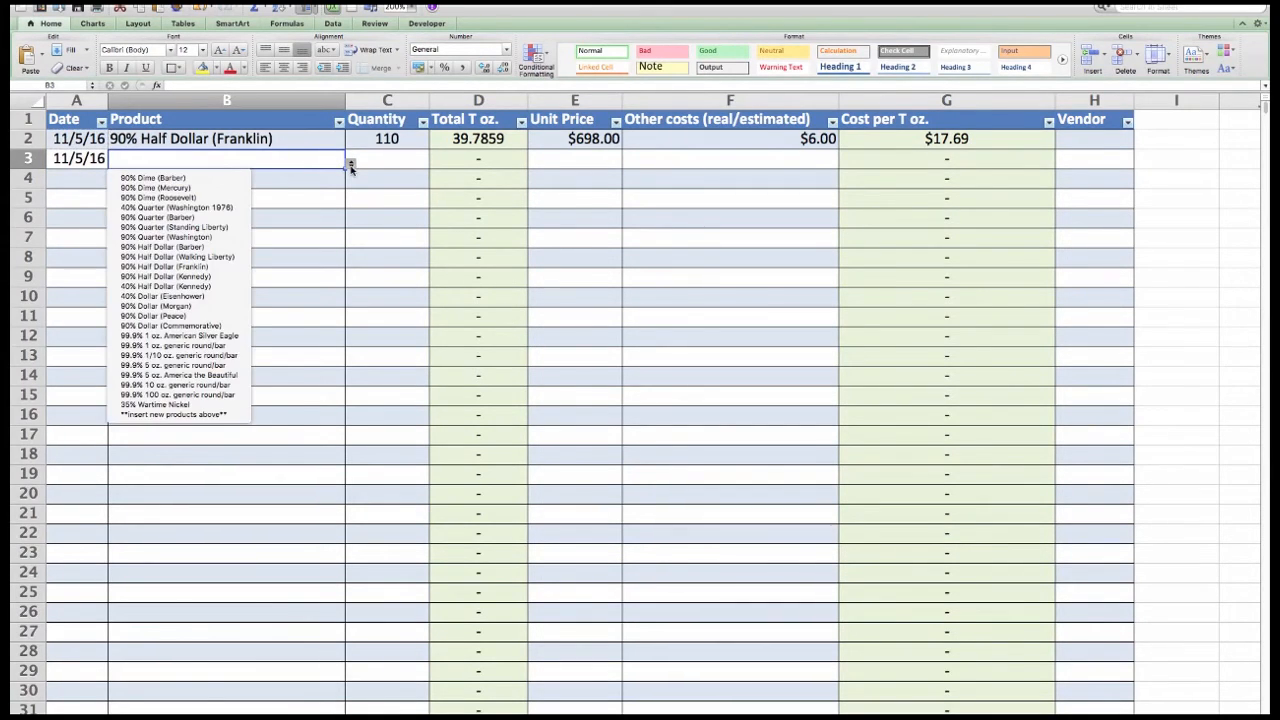
{"action": "left_click", "coordinate": [172, 335]}
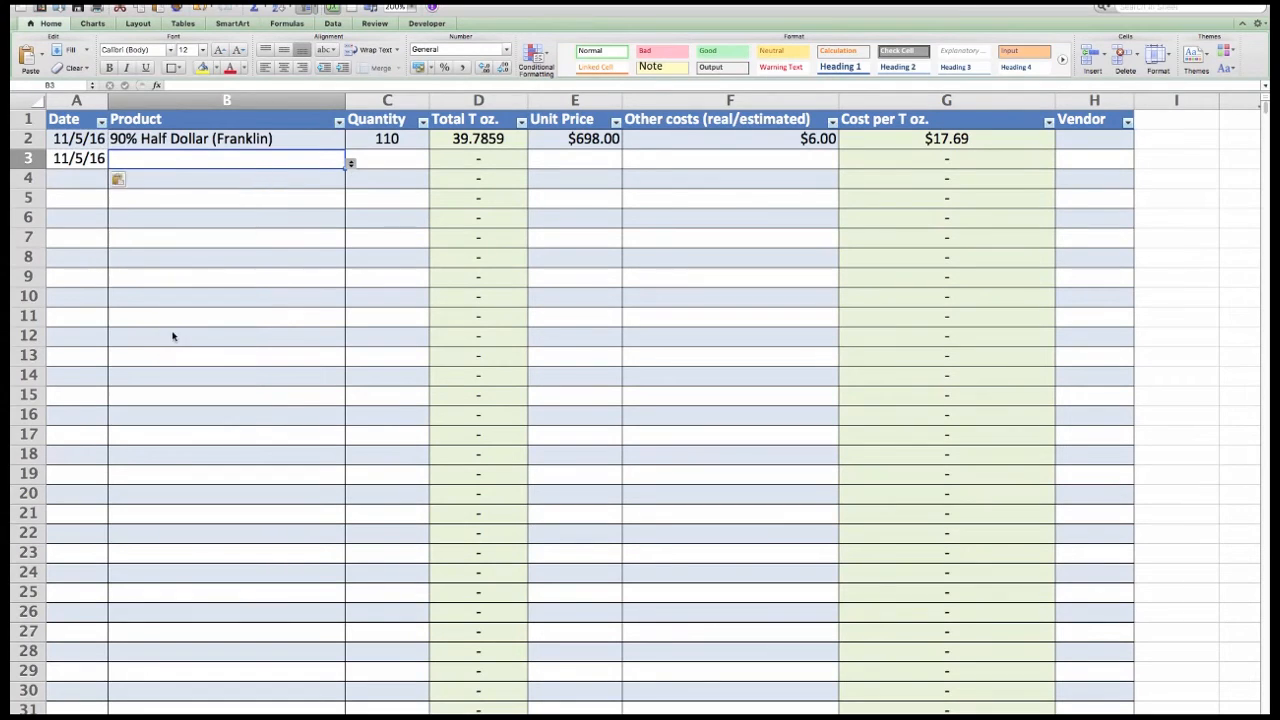
Enter a quantity of 20, a unit price of 396 and other costs of 0 for the American Silver Eagle purchase
{"action": "left_click", "coordinate": [395, 157]}
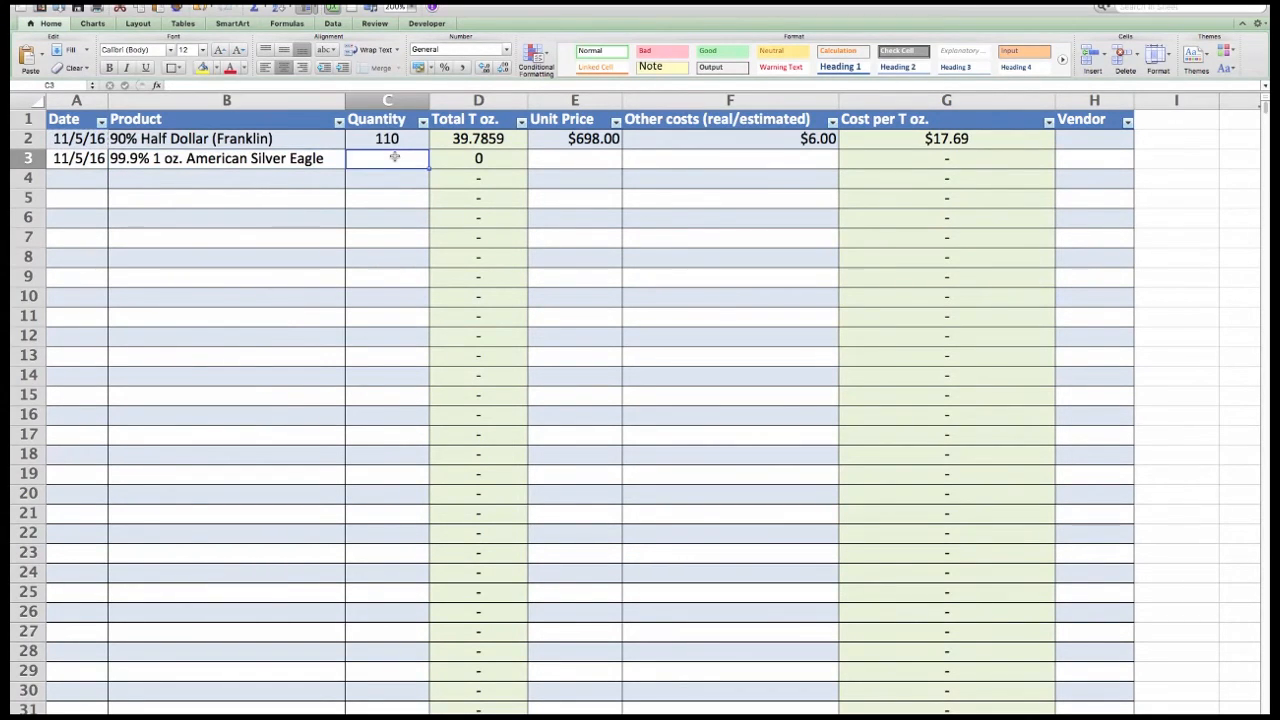
{"action": "type", "text": "20"}
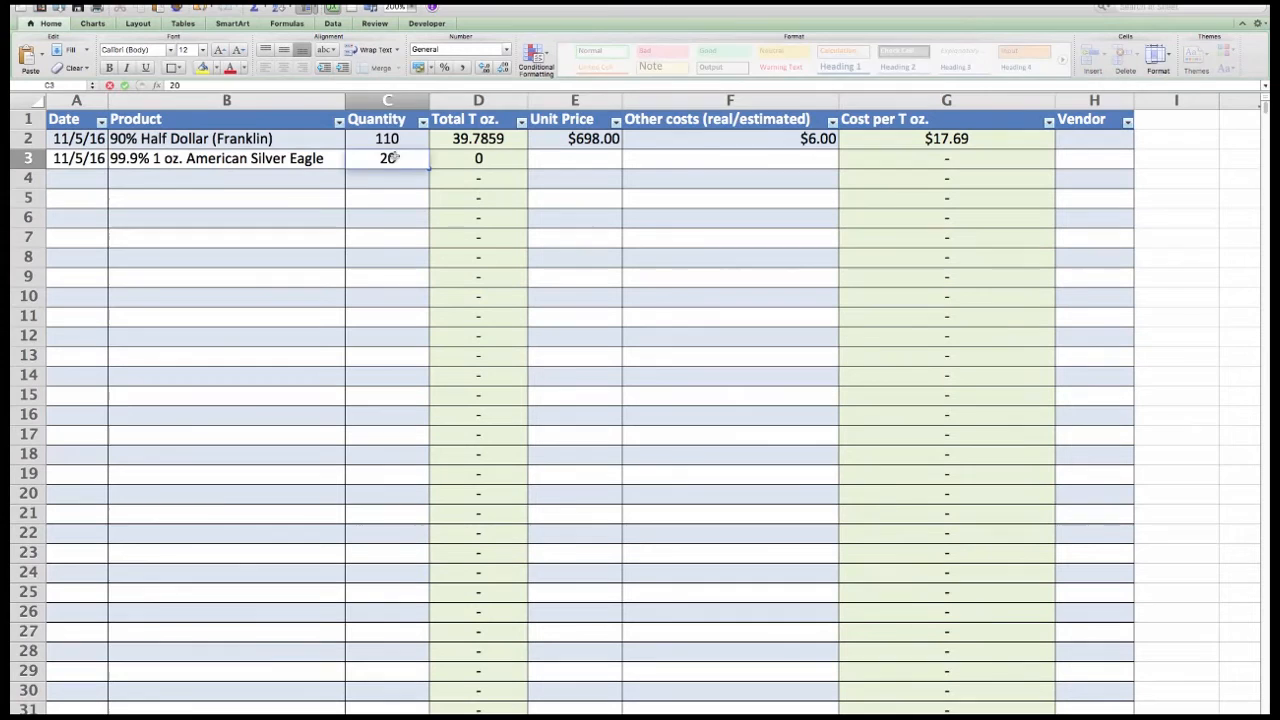
{"action": "key", "text": "Tab"}
{"action": "key", "text": "Tab"}
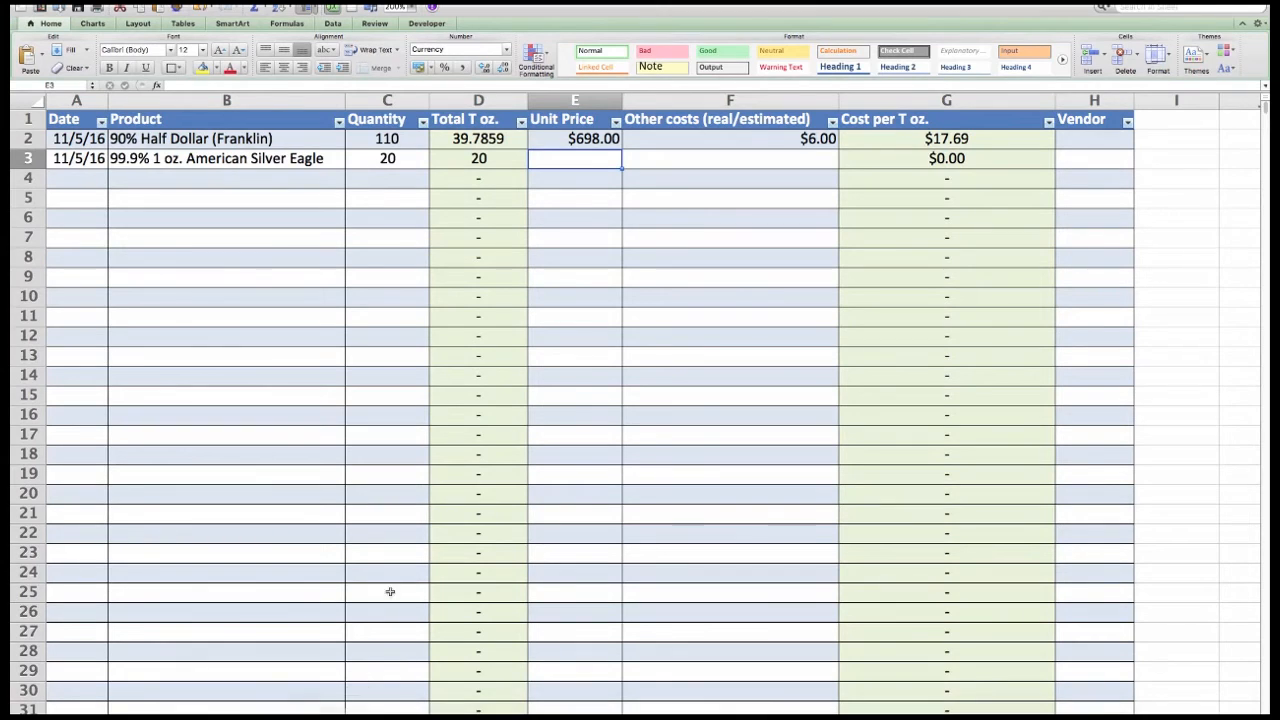
{"action": "type", "text": "396"}
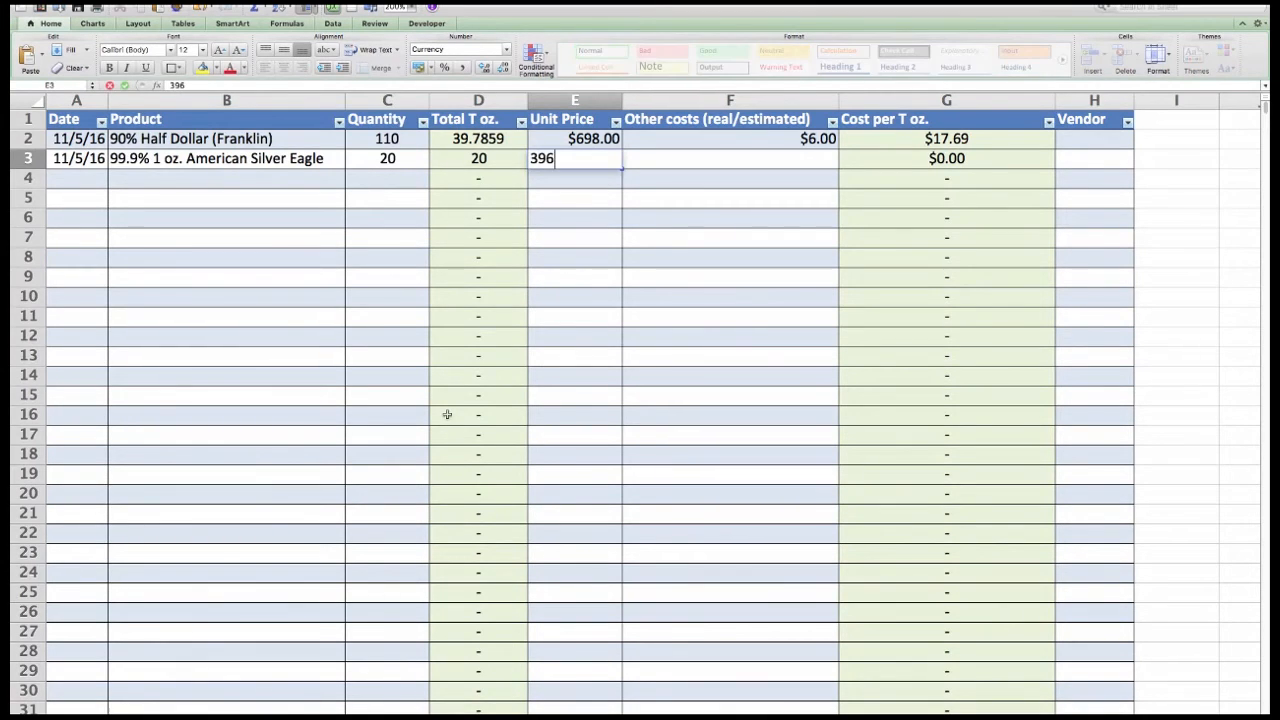
{"action": "key", "text": "Tab"}
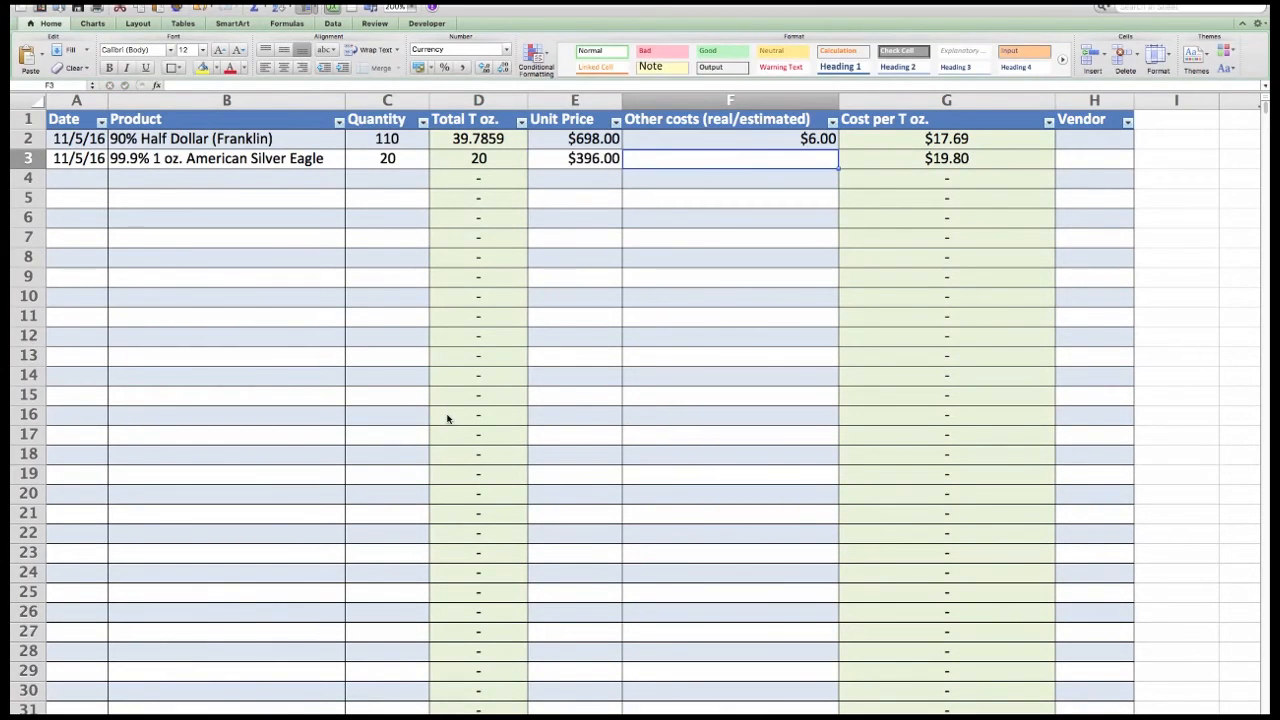
{"action": "type", "text": "0"}
{"action": "key", "text": "Tab"}
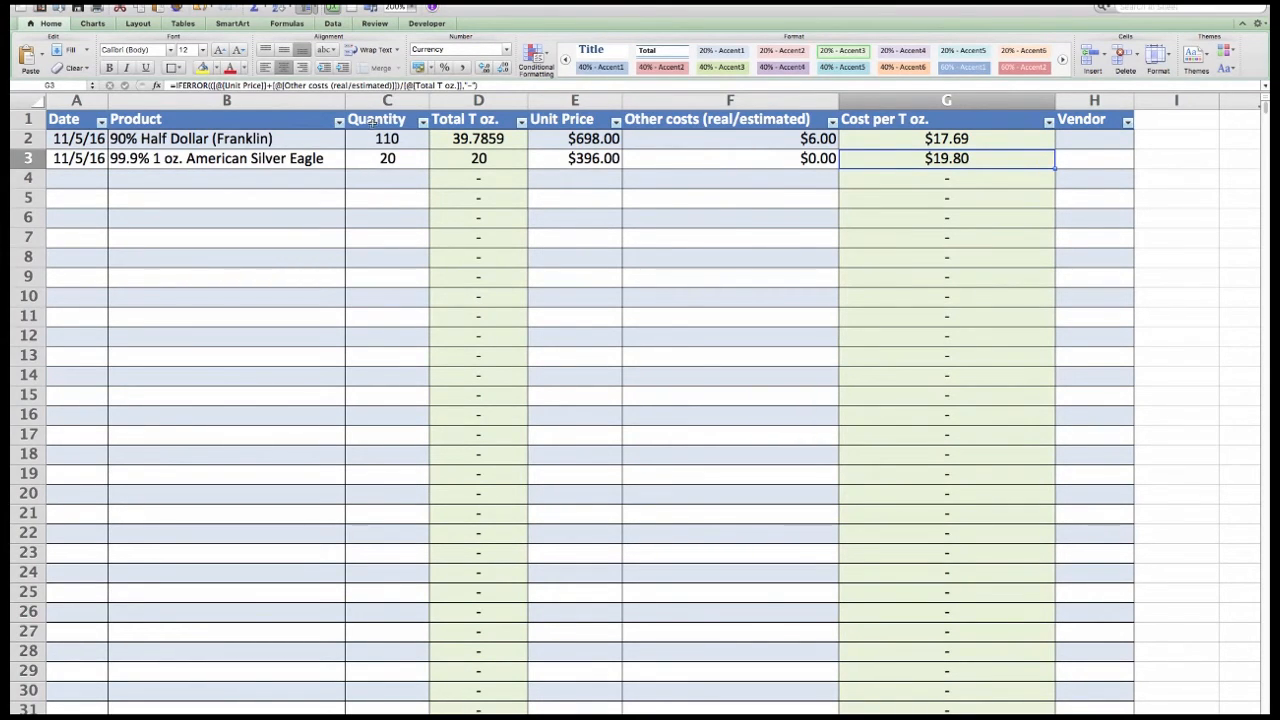
Copy the date 11/5/16 into row 4 and choose the product 90% Dollar (Morgan) there
{"action": "left_click", "coordinate": [92, 175]}
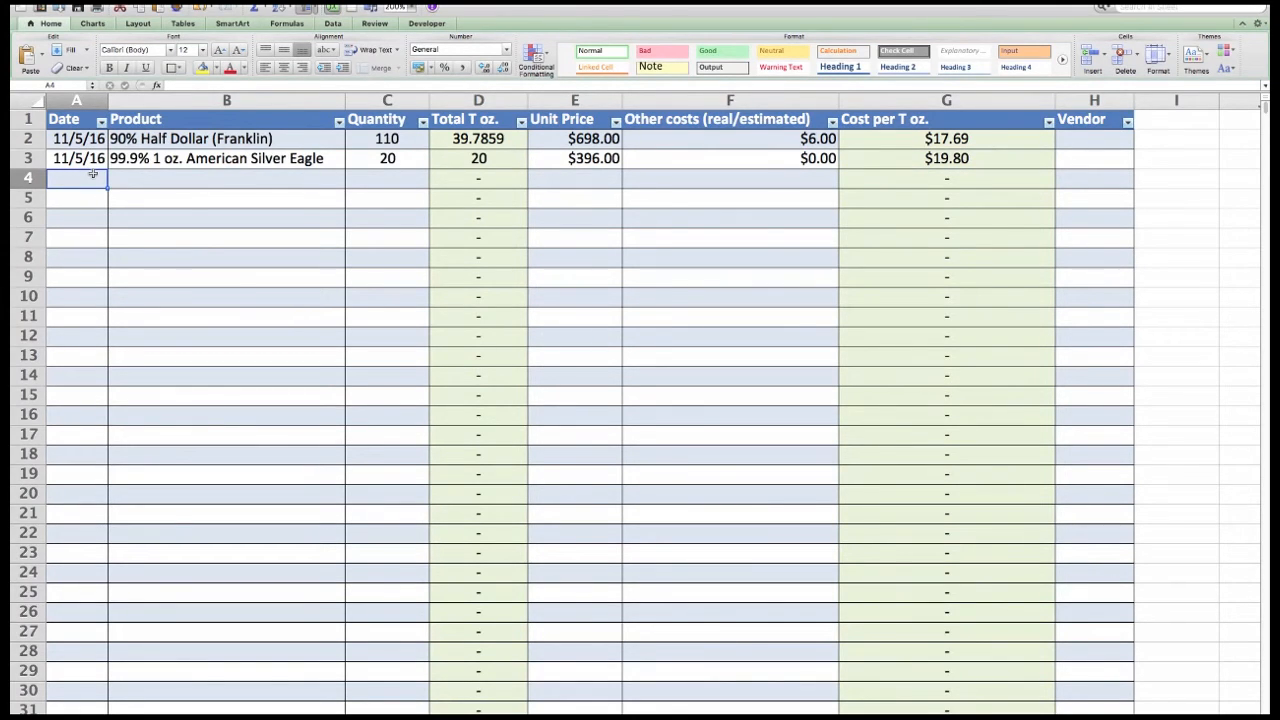
{"action": "left_click", "coordinate": [78, 151]}
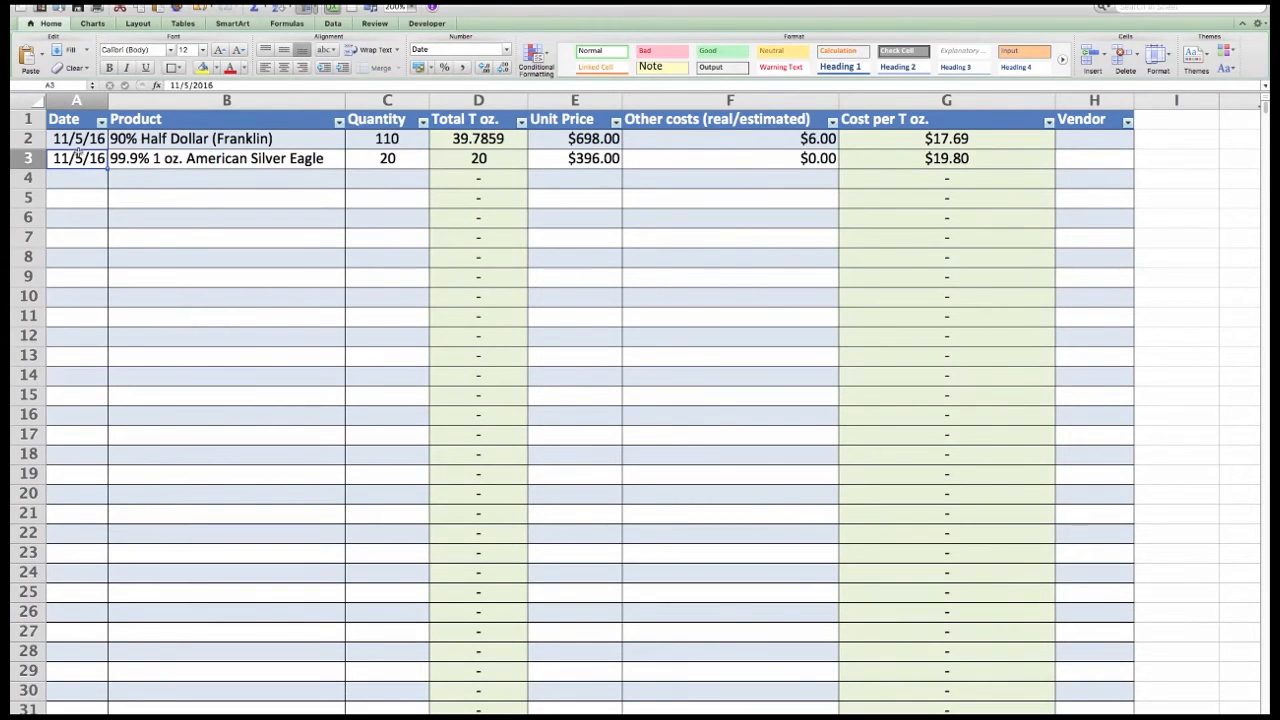
{"action": "key", "text": "super+c"}
{"action": "key", "text": "Down"}
{"action": "key", "text": "super+v"}
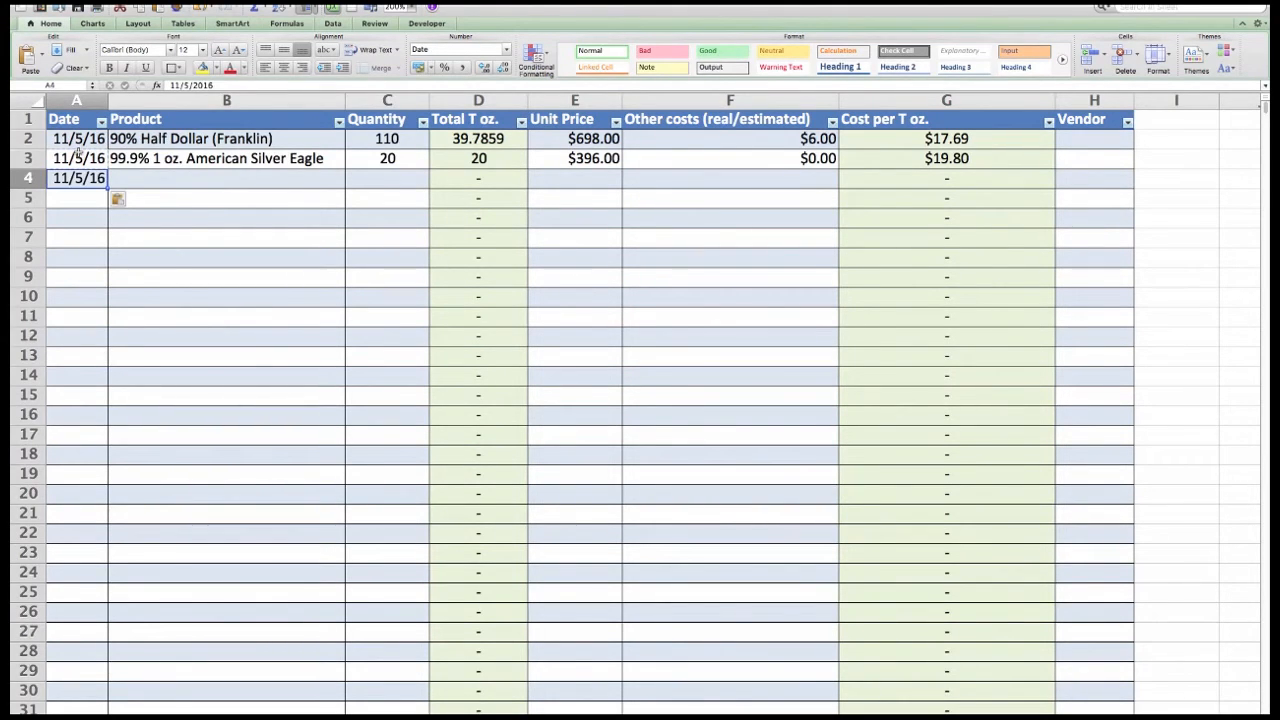
{"action": "key", "text": "Right"}
{"action": "left_click", "coordinate": [350, 184]}
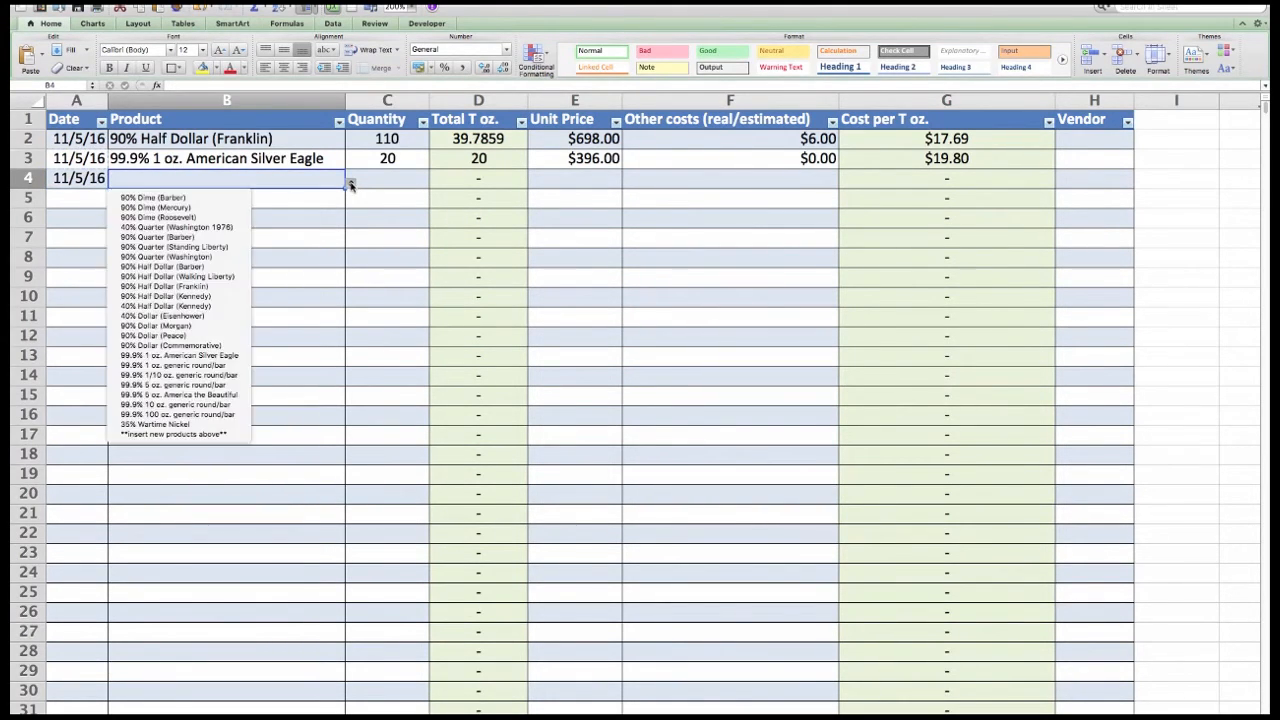
{"action": "left_click", "coordinate": [205, 325]}
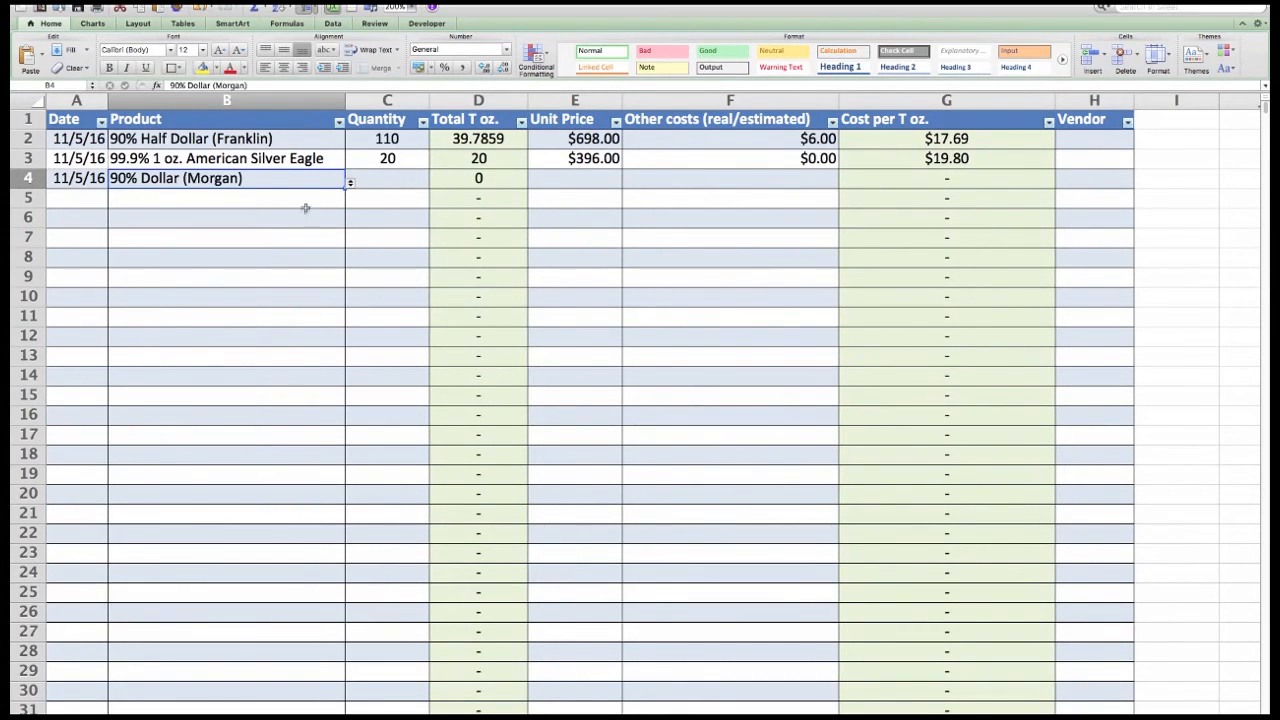
Enter a quantity of 37, a unit price of 666 and other costs of 0 for the Morgan dollar purchase
{"action": "left_click", "coordinate": [386, 181]}
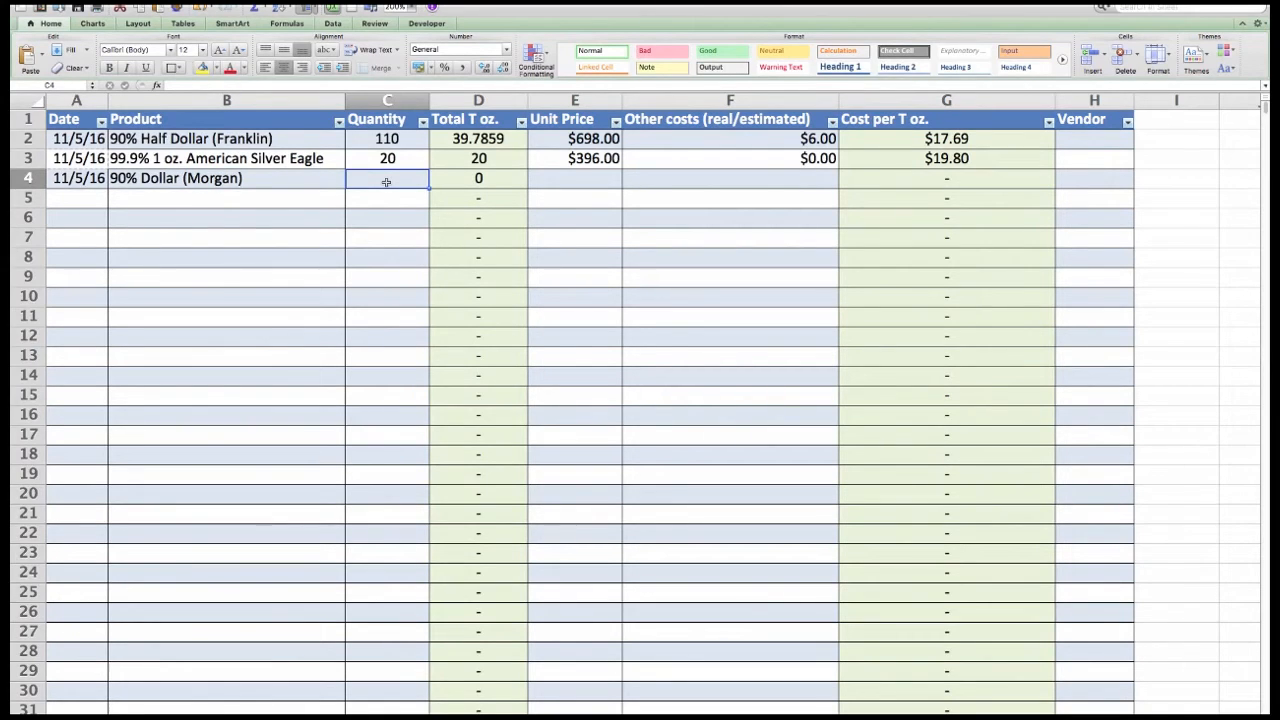
{"action": "type", "text": "37"}
{"action": "key", "text": "Tab"}
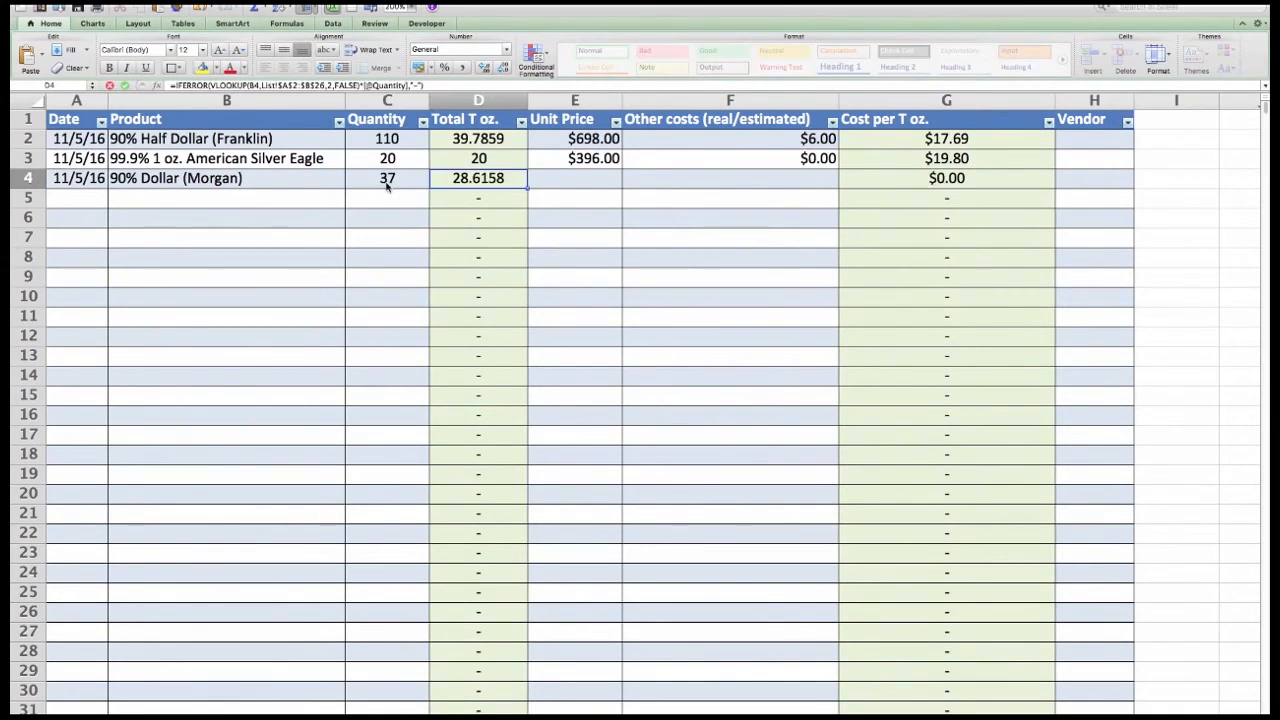
{"action": "key", "text": "Tab"}
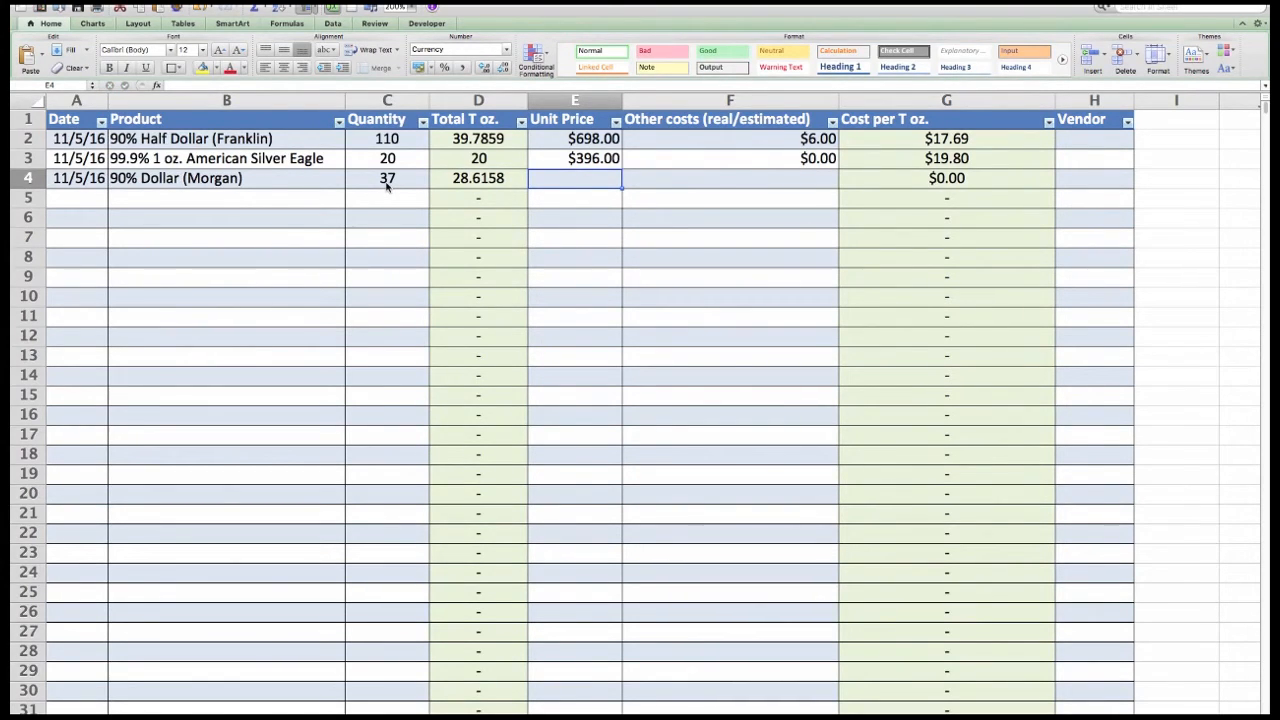
{"action": "type", "text": "666"}
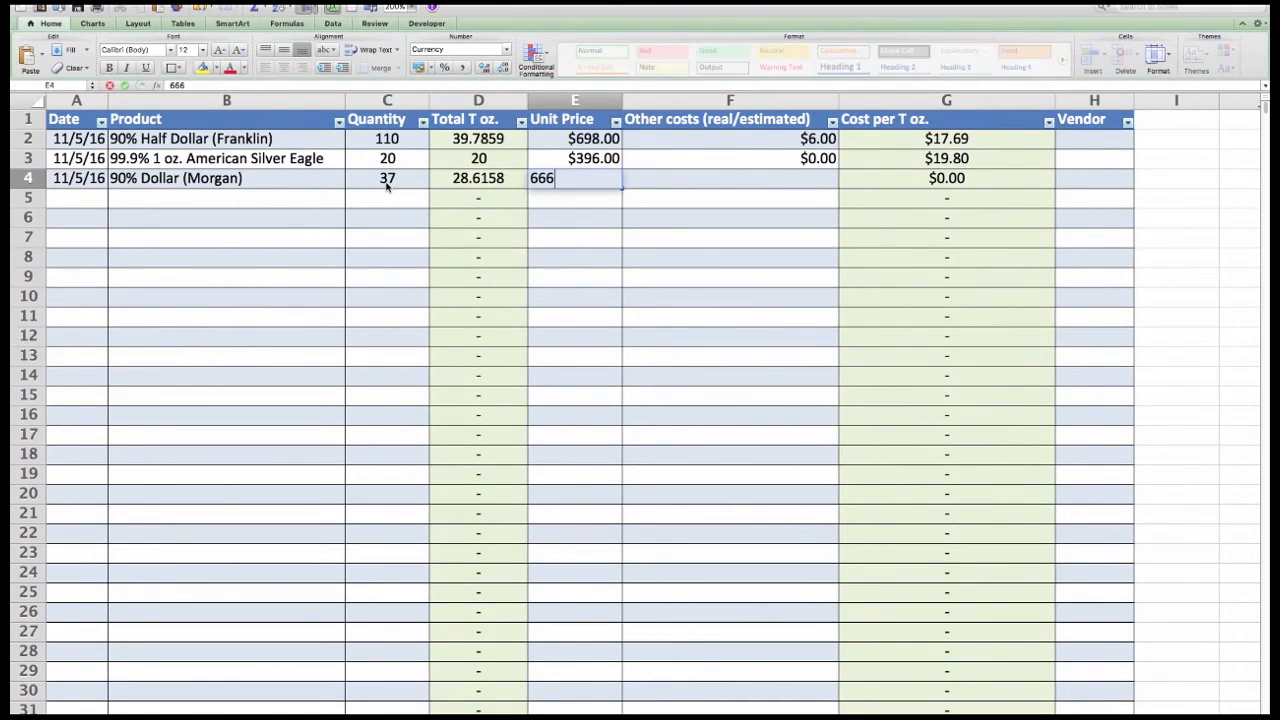
{"action": "key", "text": "Tab"}
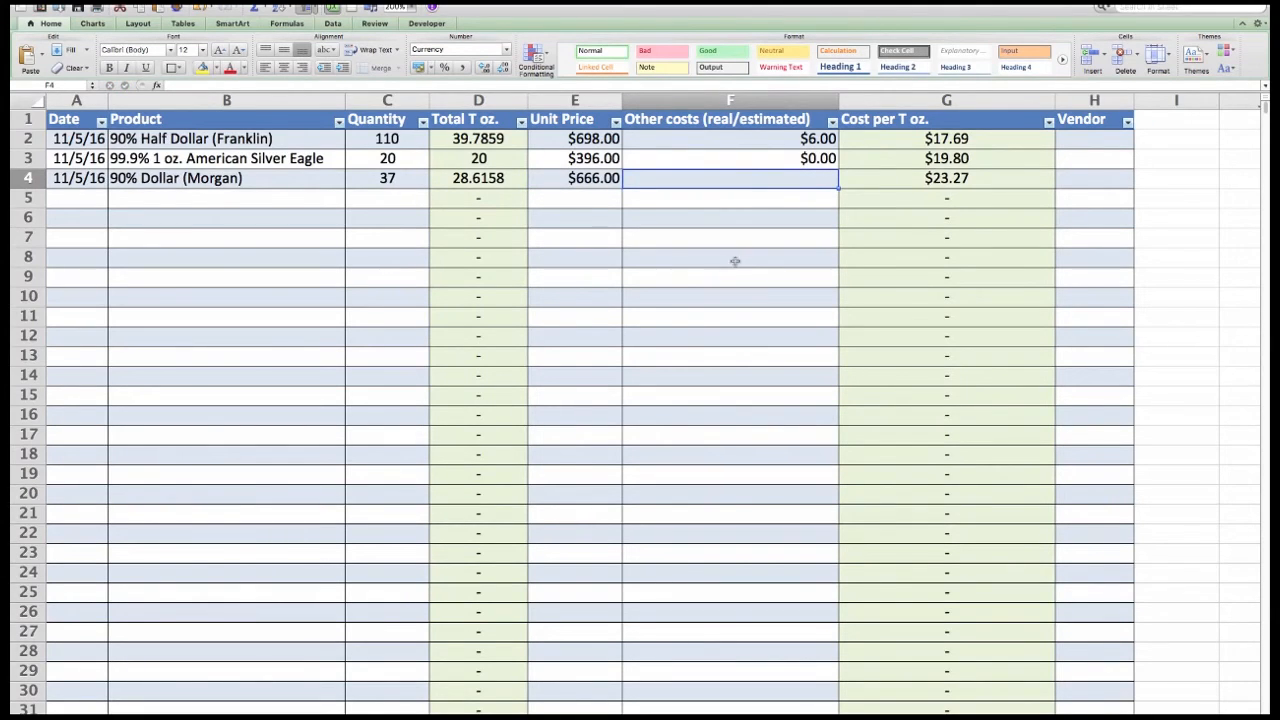
{"action": "type", "text": "0"}
{"action": "left_click", "coordinate": [775, 240]}
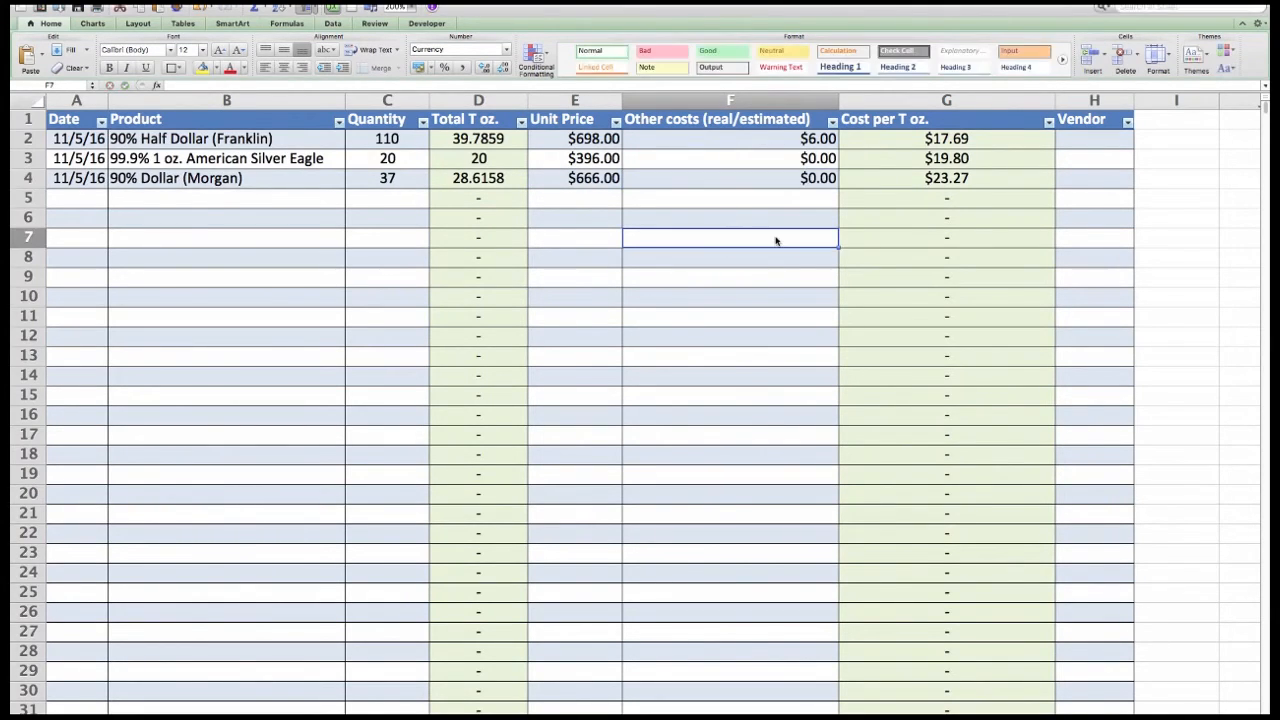
Change the other costs of all three purchases in rows 2 to 4 to 2 each
{"action": "left_click", "coordinate": [786, 140]}
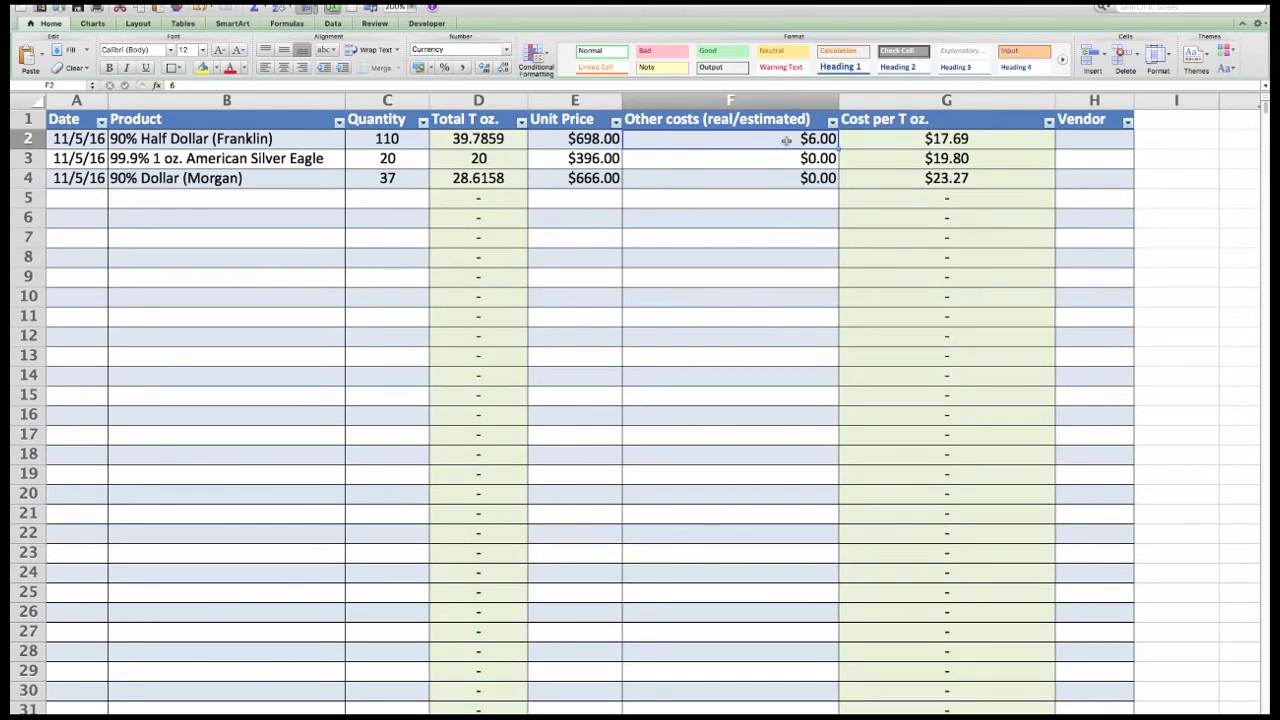
{"action": "type", "text": "2"}
{"action": "key", "text": "Return"}
{"action": "type", "text": "2"}
{"action": "key", "text": "Return"}
{"action": "type", "text": "2"}
{"action": "key", "text": "Return"}
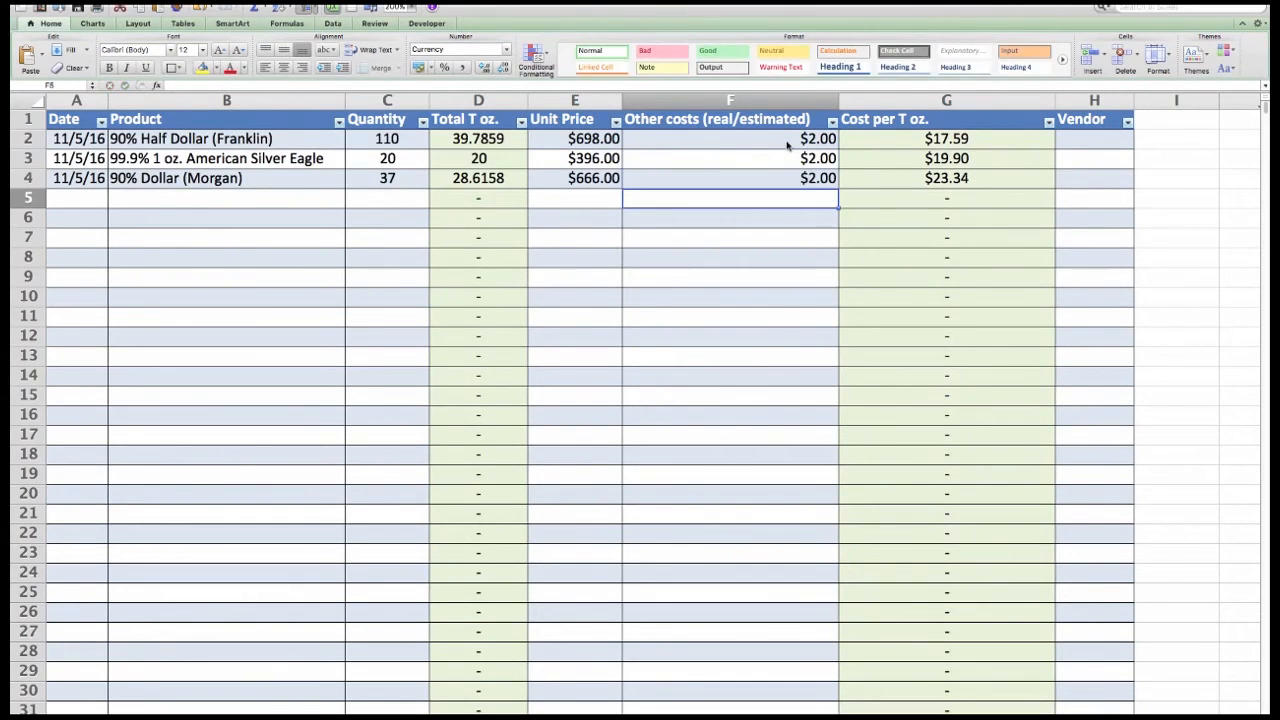
Switch to the summary sheet to review the collection's total ounces, cost per ounce, investment figures and purity breakdown
{"action": "left_click", "coordinate": [770, 292]}
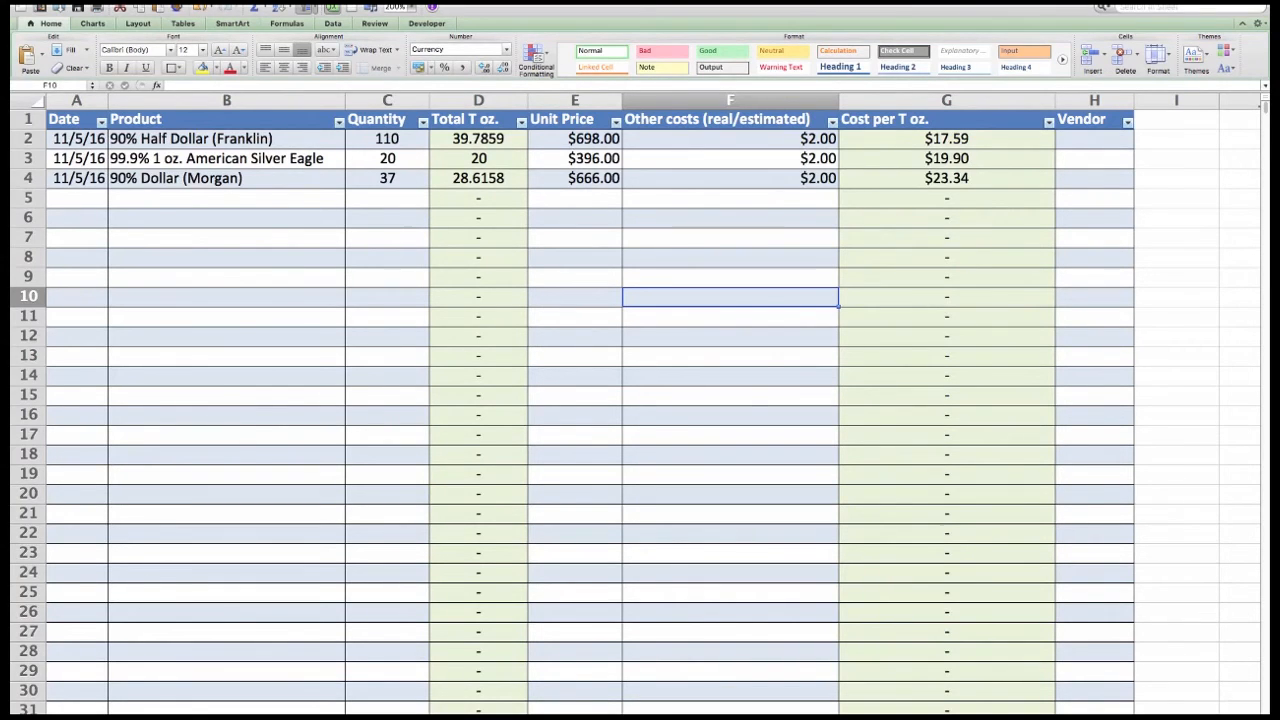
{"action": "left_click", "coordinate": [185, 716]}
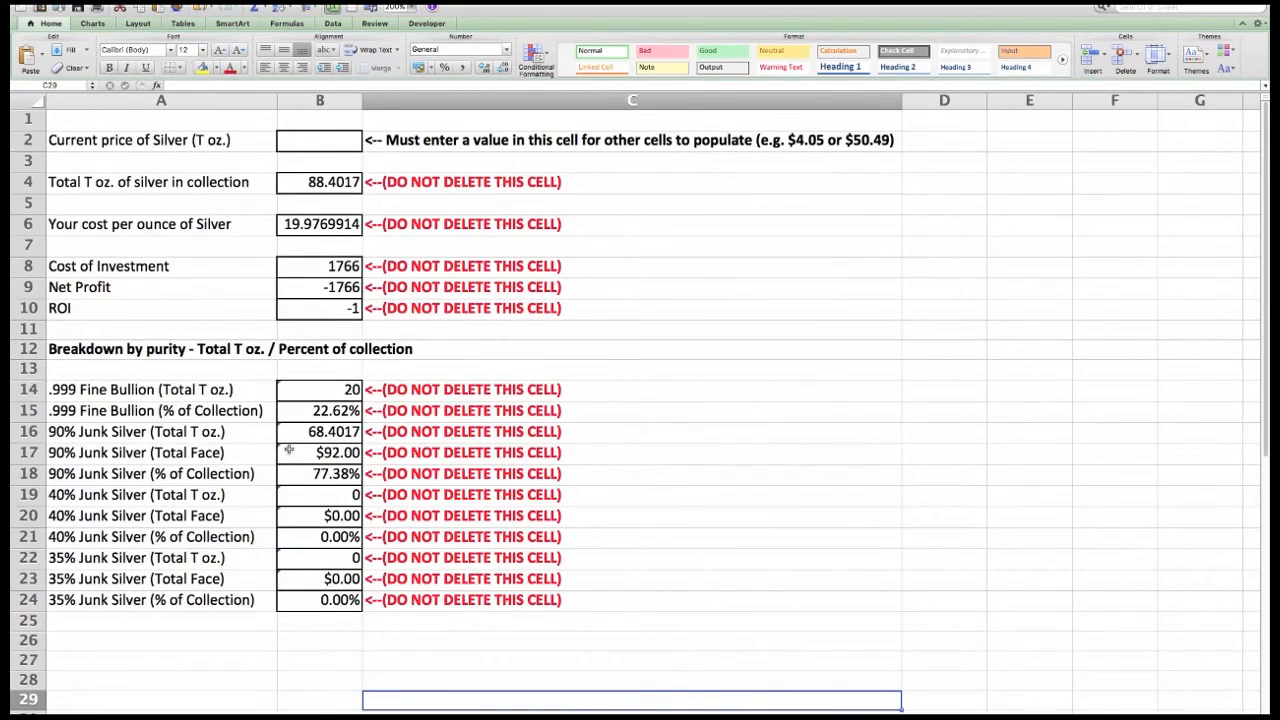
Examine the summary's purity breakdown and total troy ounces, checking them against the purchases on the Buy-Sell Sheet
{"action": "left_click", "coordinate": [298, 456]}
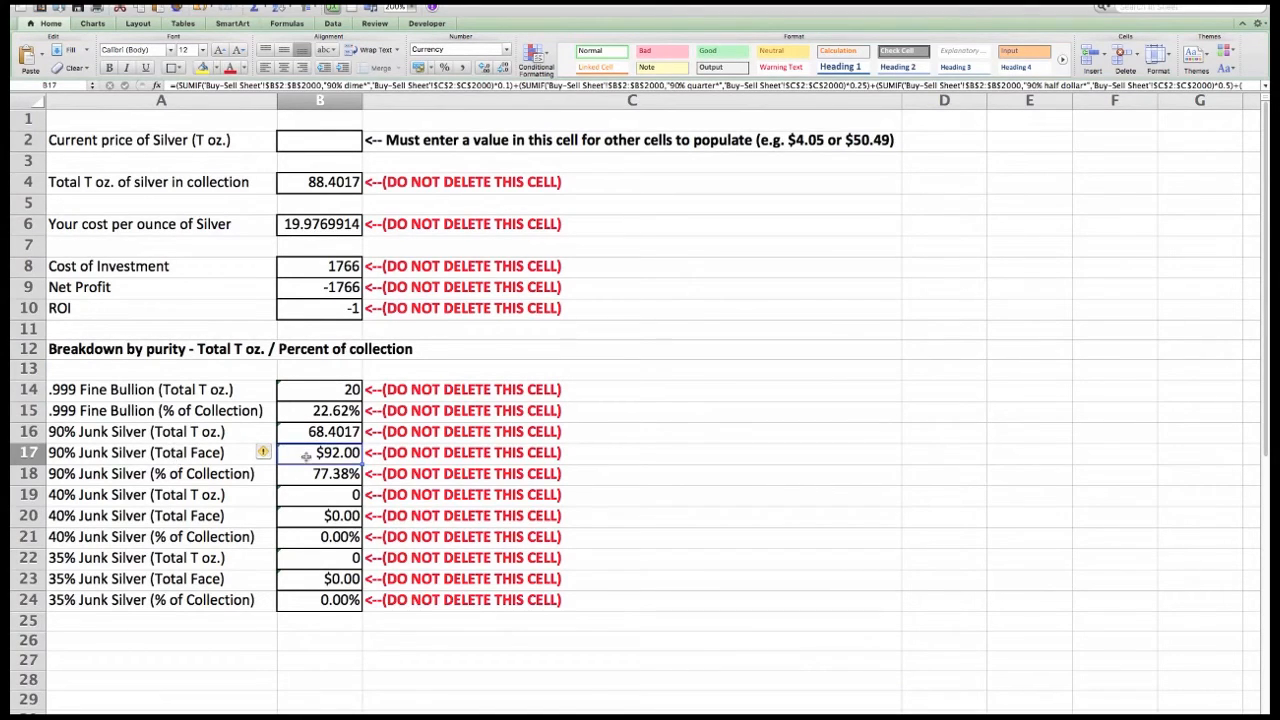
{"action": "left_click", "coordinate": [246, 683]}
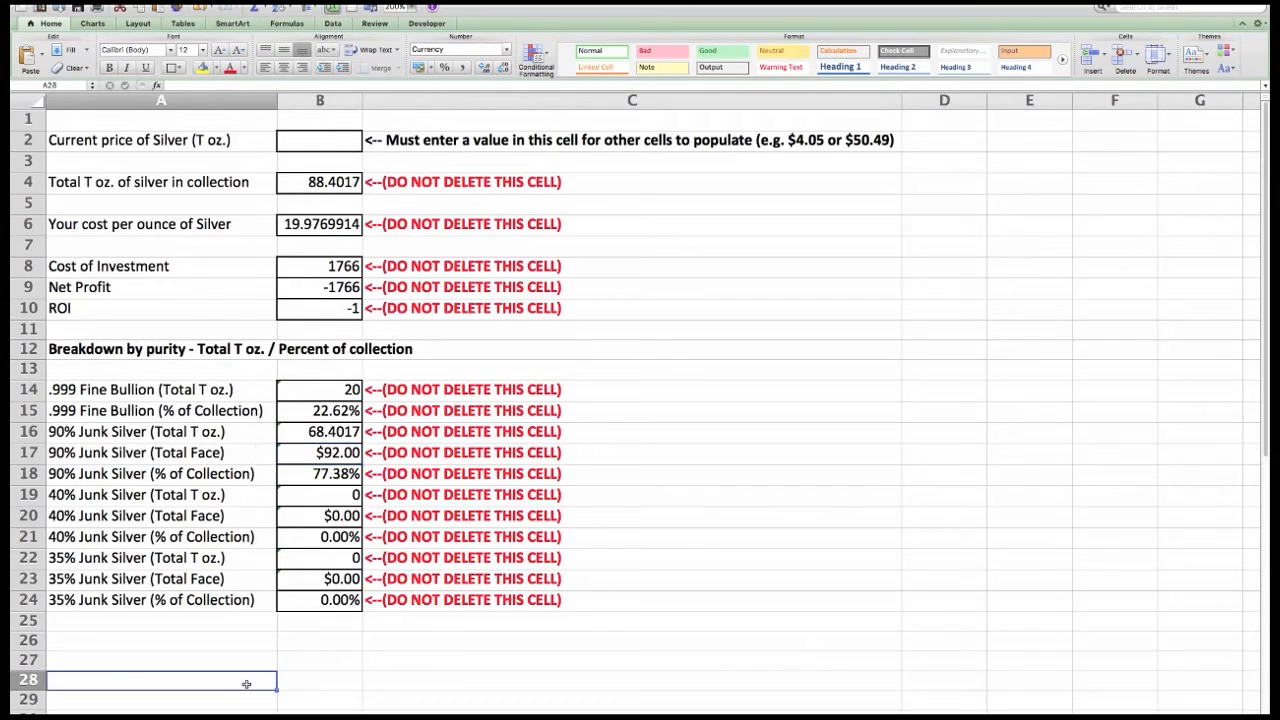
{"action": "left_click", "coordinate": [320, 392]}
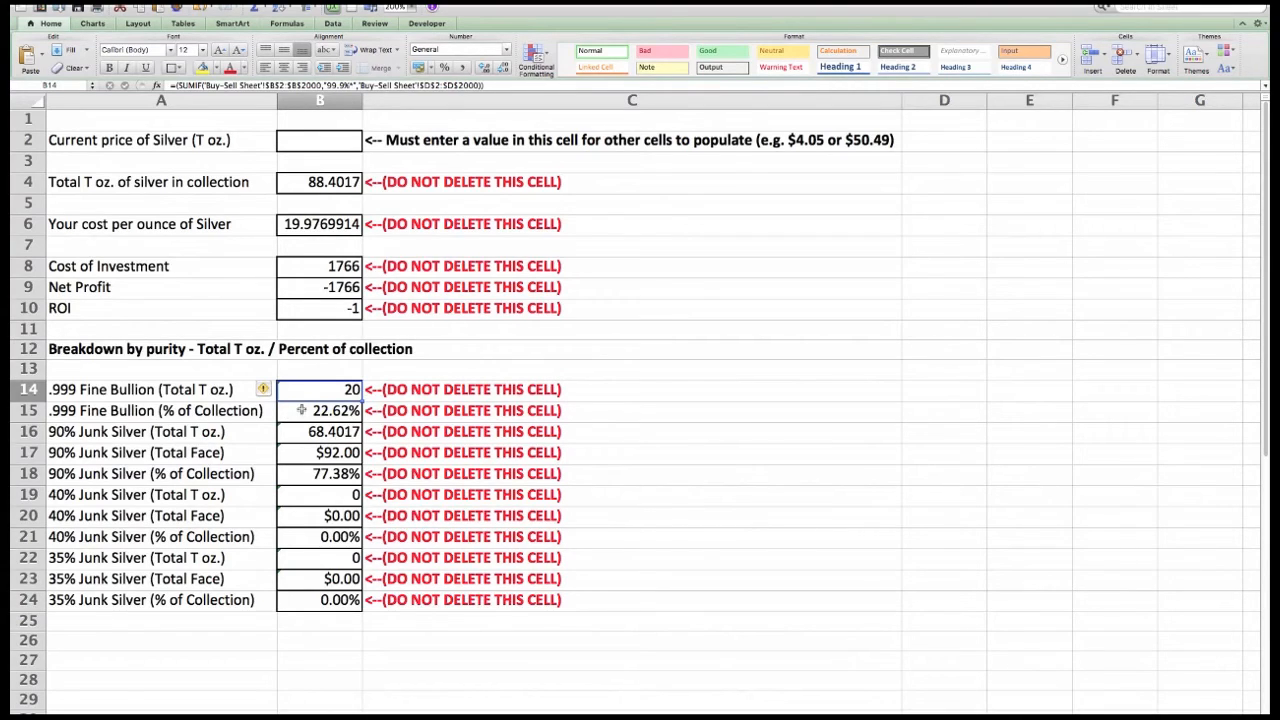
{"action": "left_click", "coordinate": [301, 410]}
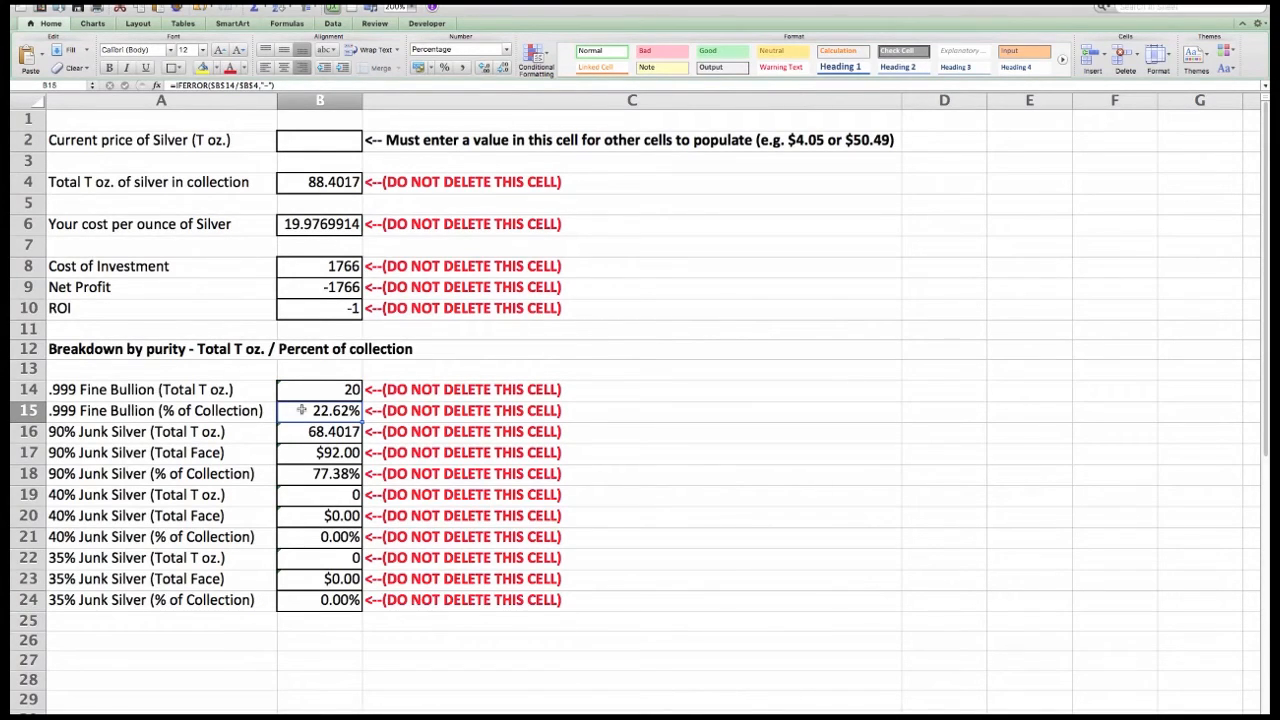
{"action": "left_click", "coordinate": [295, 474]}
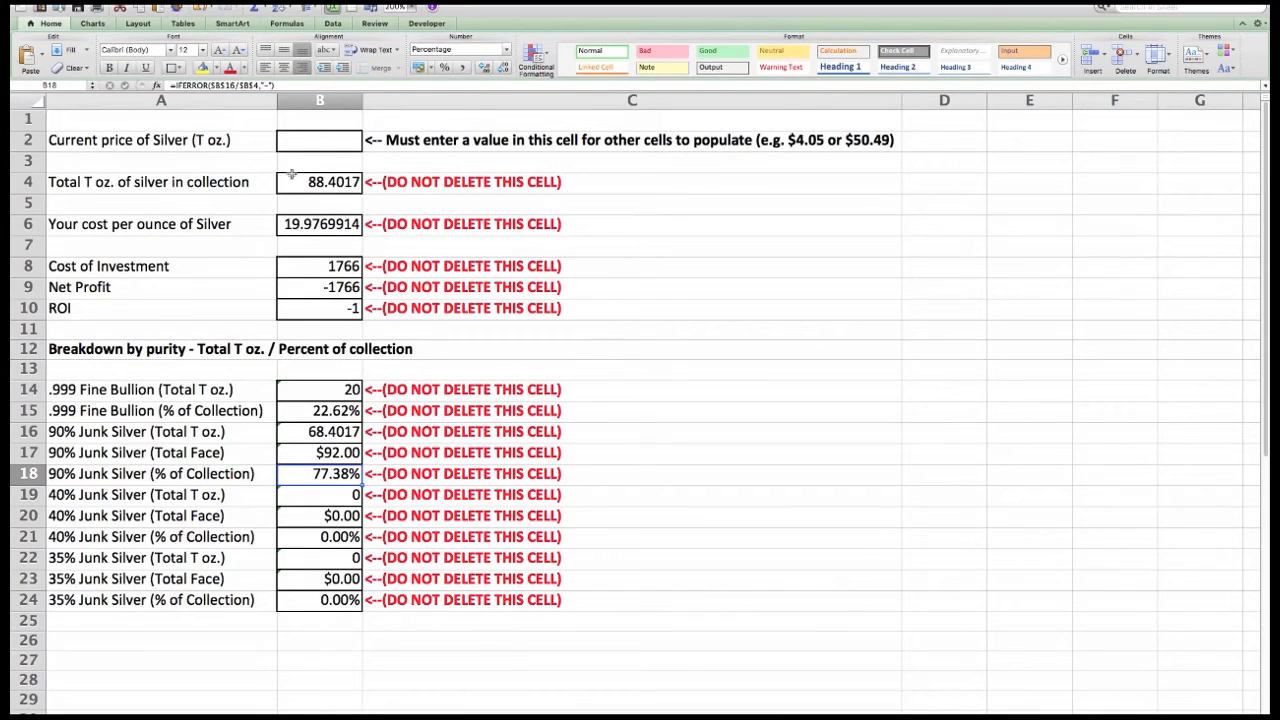
{"action": "left_click", "coordinate": [213, 716]}
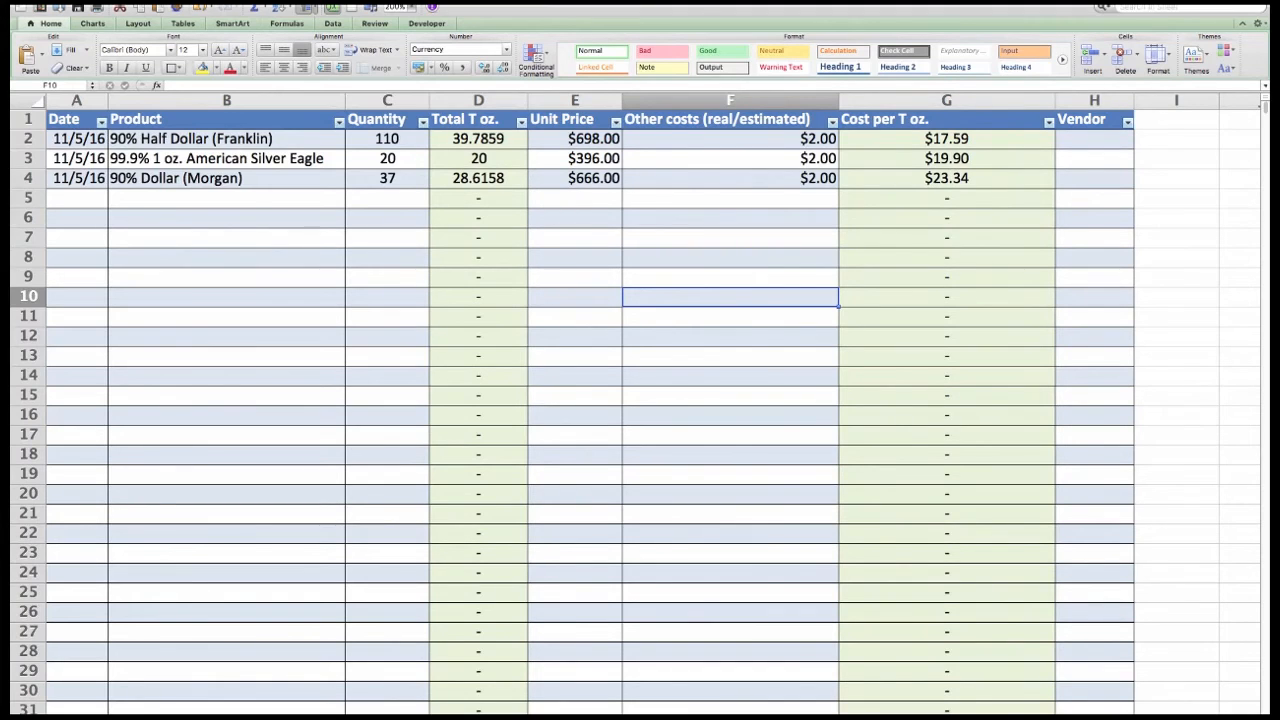
{"action": "left_click", "coordinate": [200, 717]}
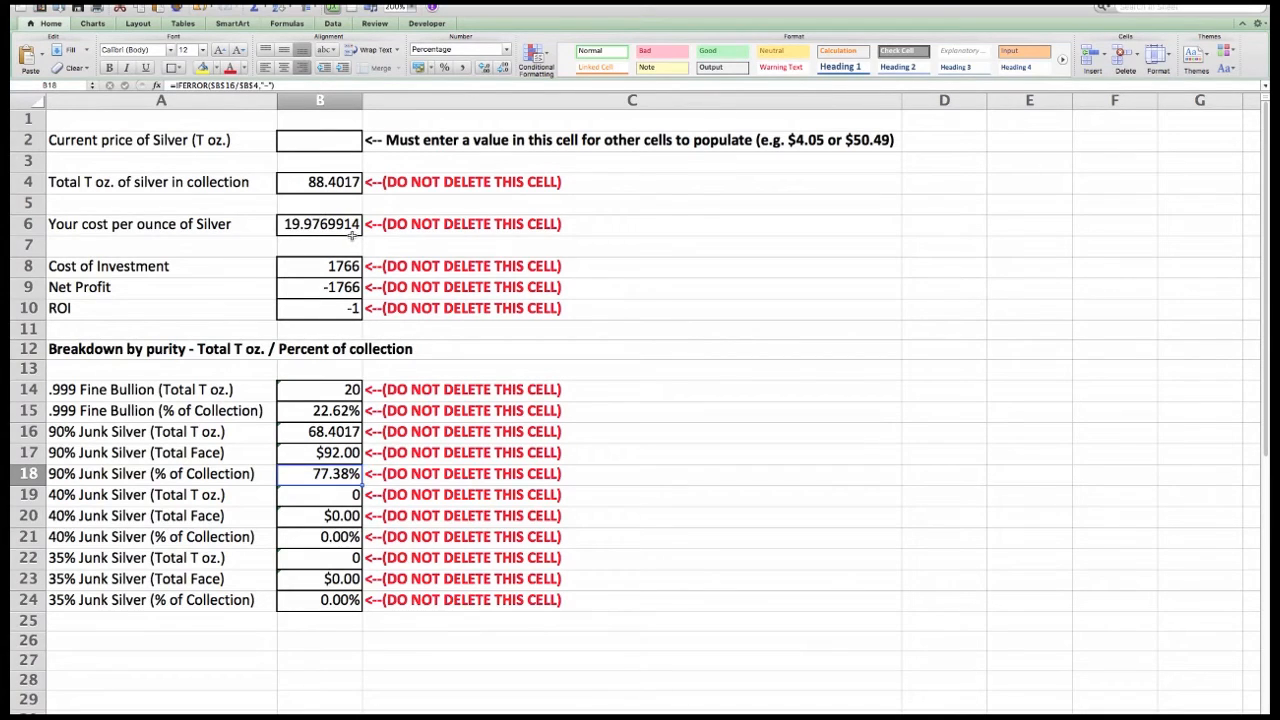
{"action": "left_click", "coordinate": [290, 183]}
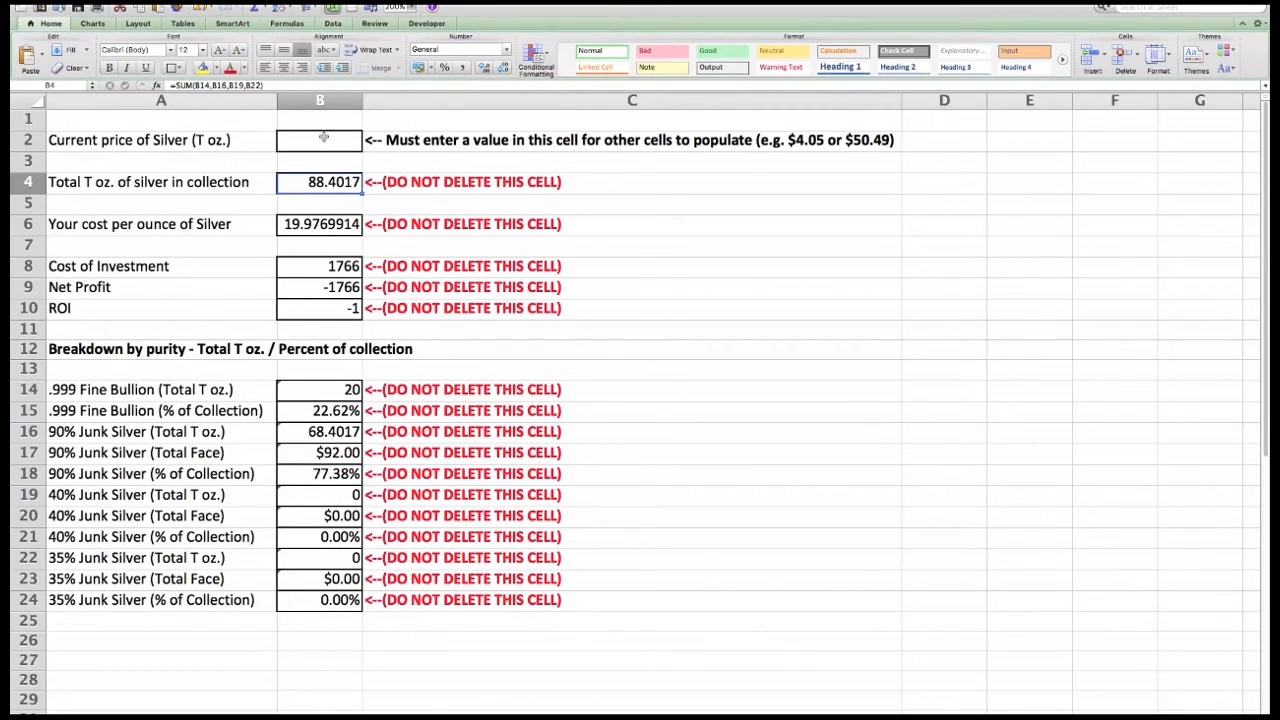
Format the Cost of Investment value in B8 as Currency with the $ symbol and two decimal places
{"action": "left_click", "coordinate": [305, 265]}
{"action": "right_click", "coordinate": [305, 265]}
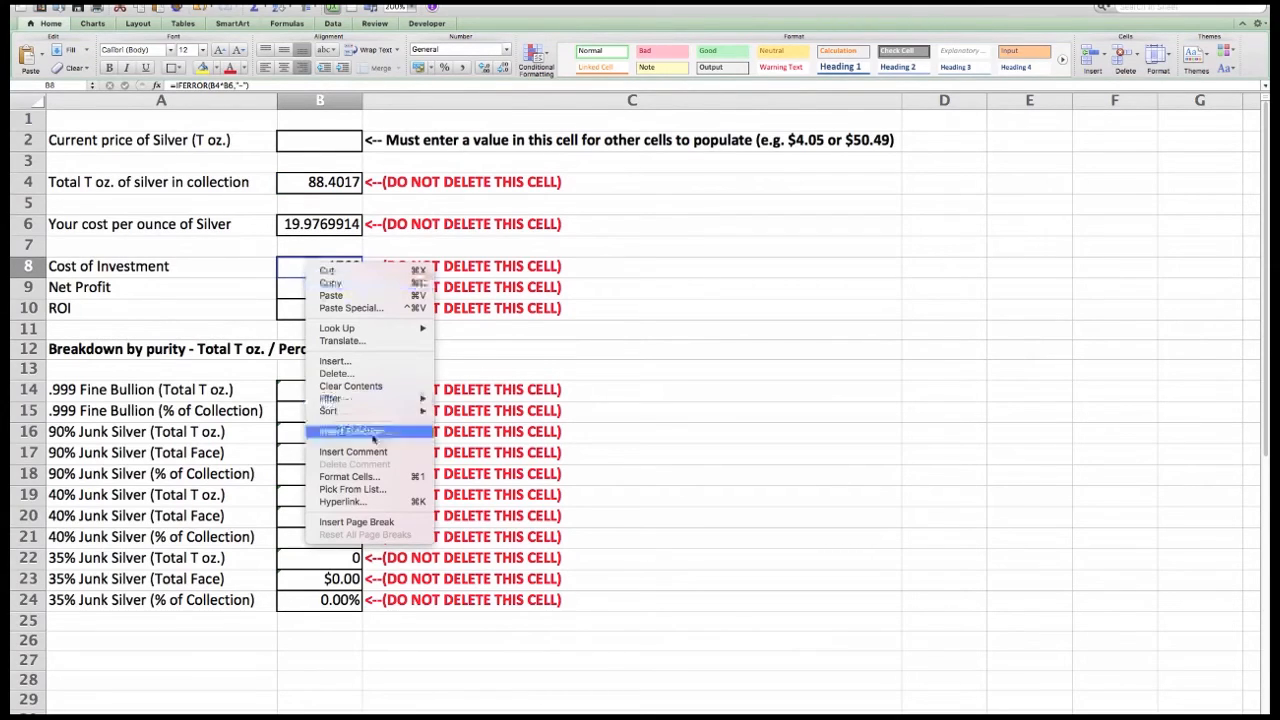
{"action": "left_click", "coordinate": [378, 476]}
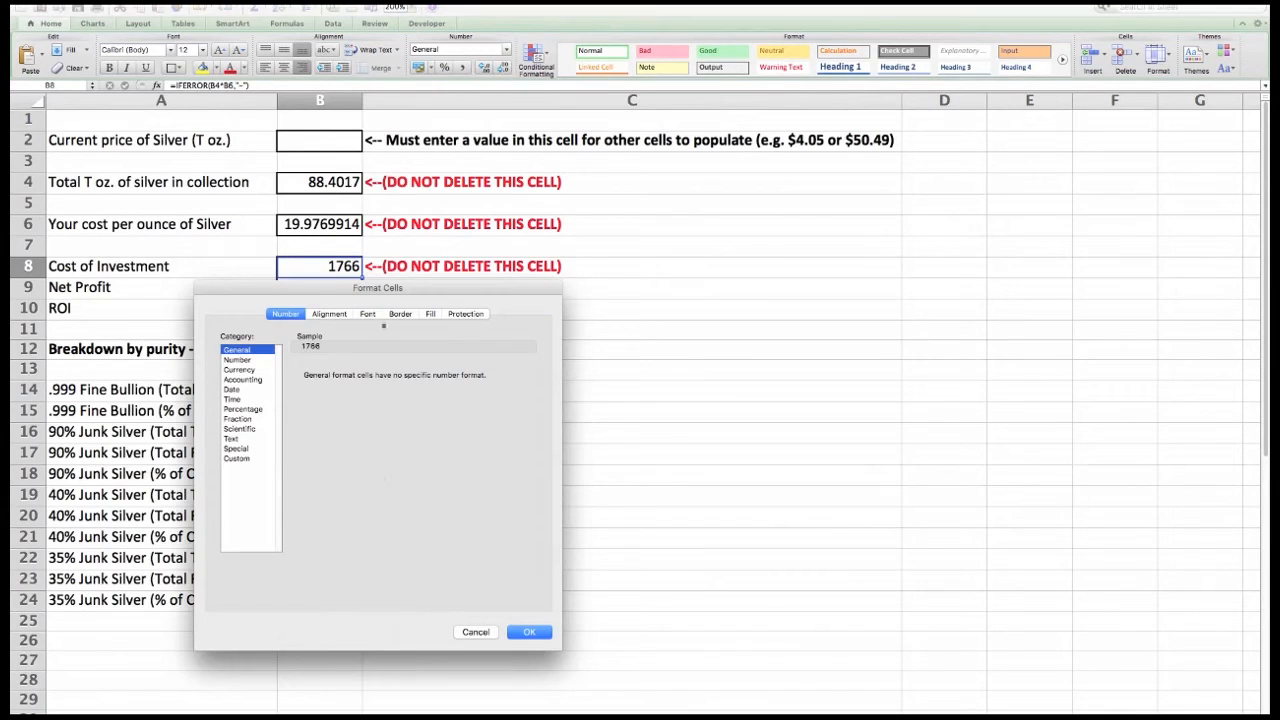
{"action": "left_click", "coordinate": [270, 369]}
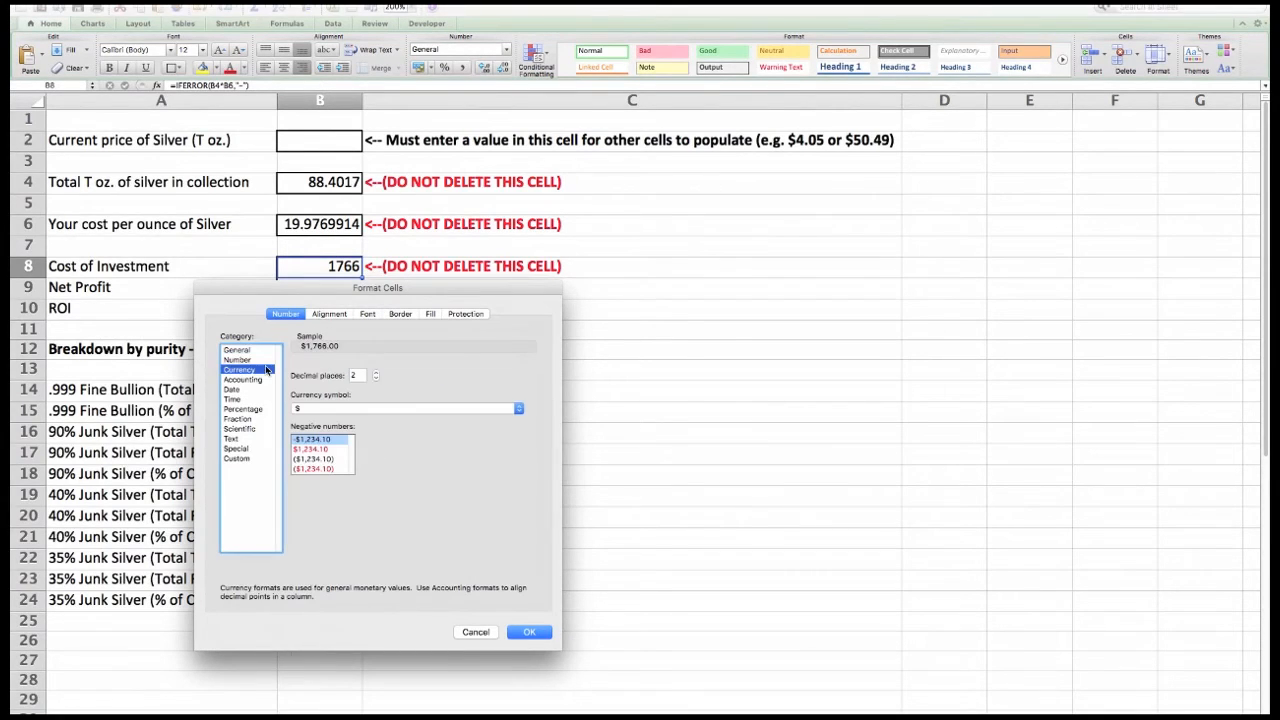
{"action": "left_click", "coordinate": [529, 632]}
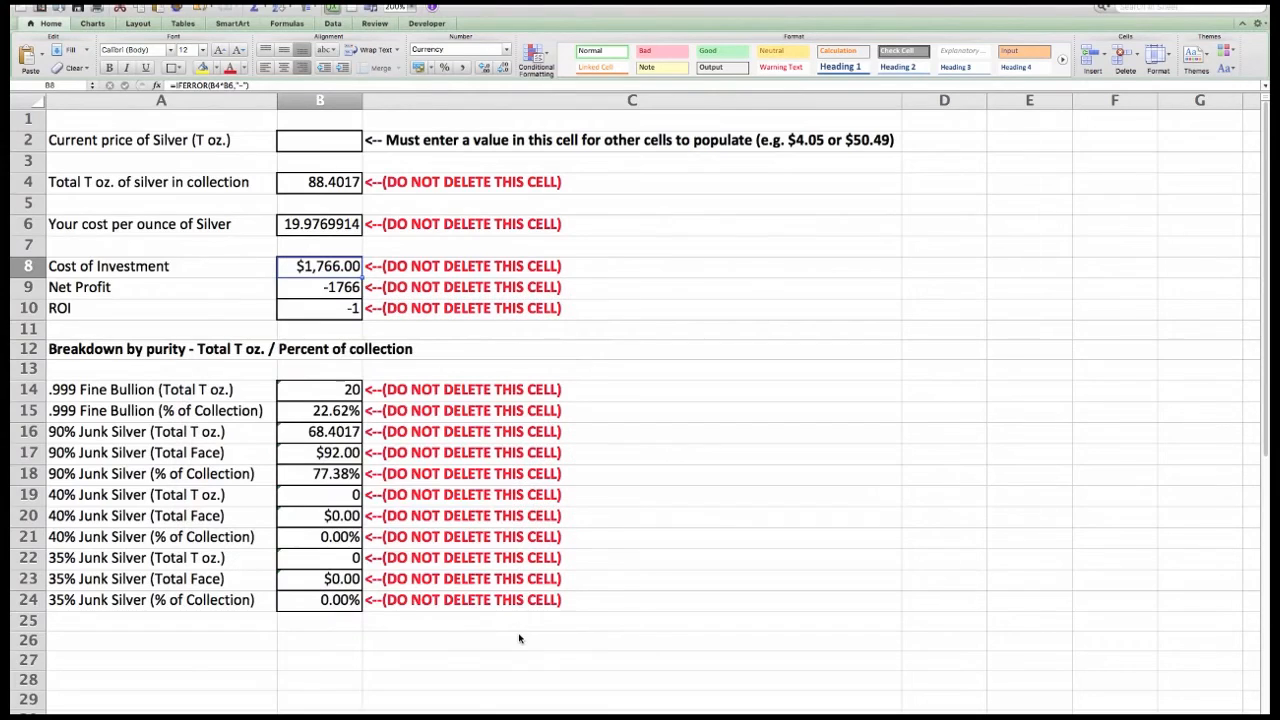
Apply the Currency number format to the Net Profit value in B9
{"action": "right_click", "coordinate": [327, 288]}
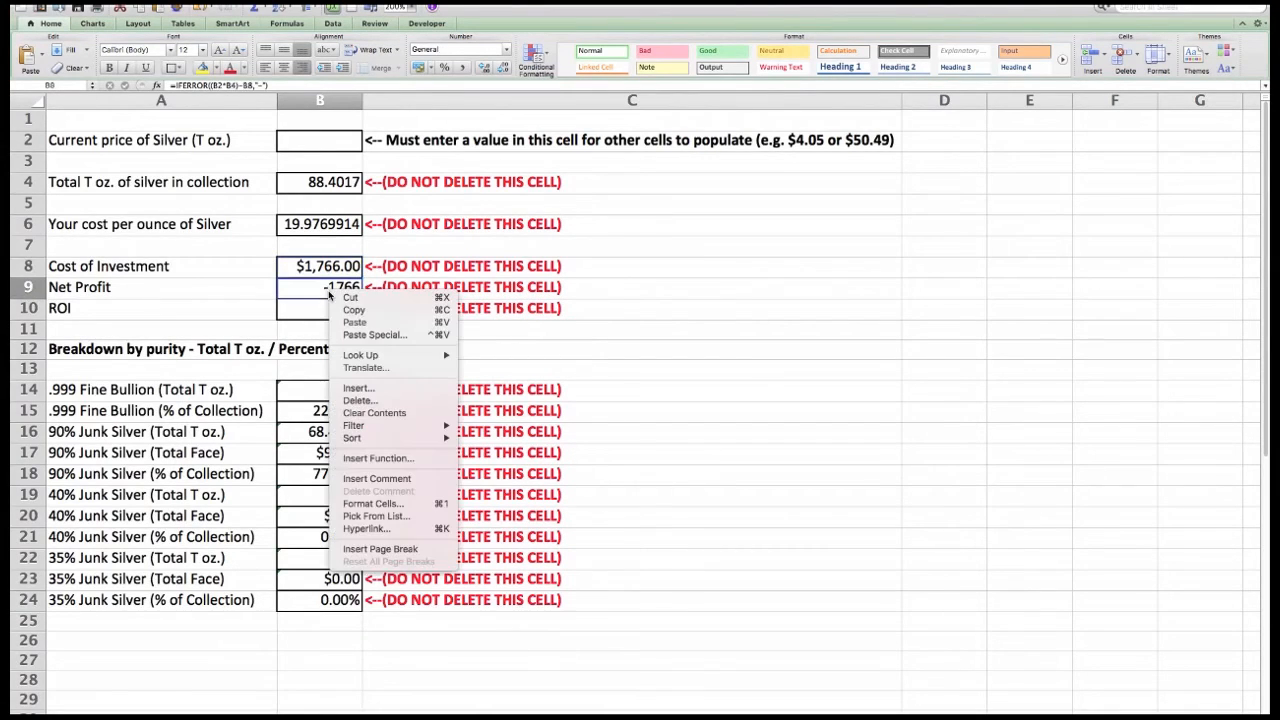
{"action": "left_click", "coordinate": [372, 503]}
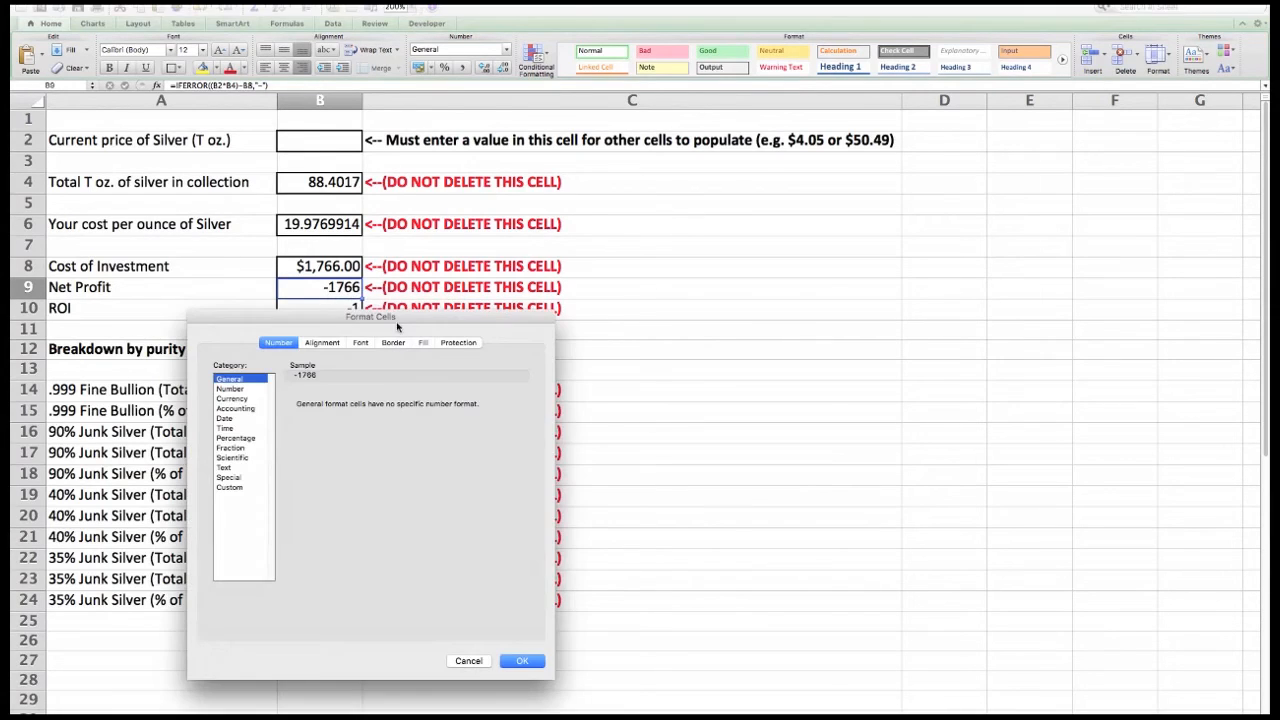
{"action": "left_click", "coordinate": [245, 399]}
{"action": "left_click", "coordinate": [512, 662]}
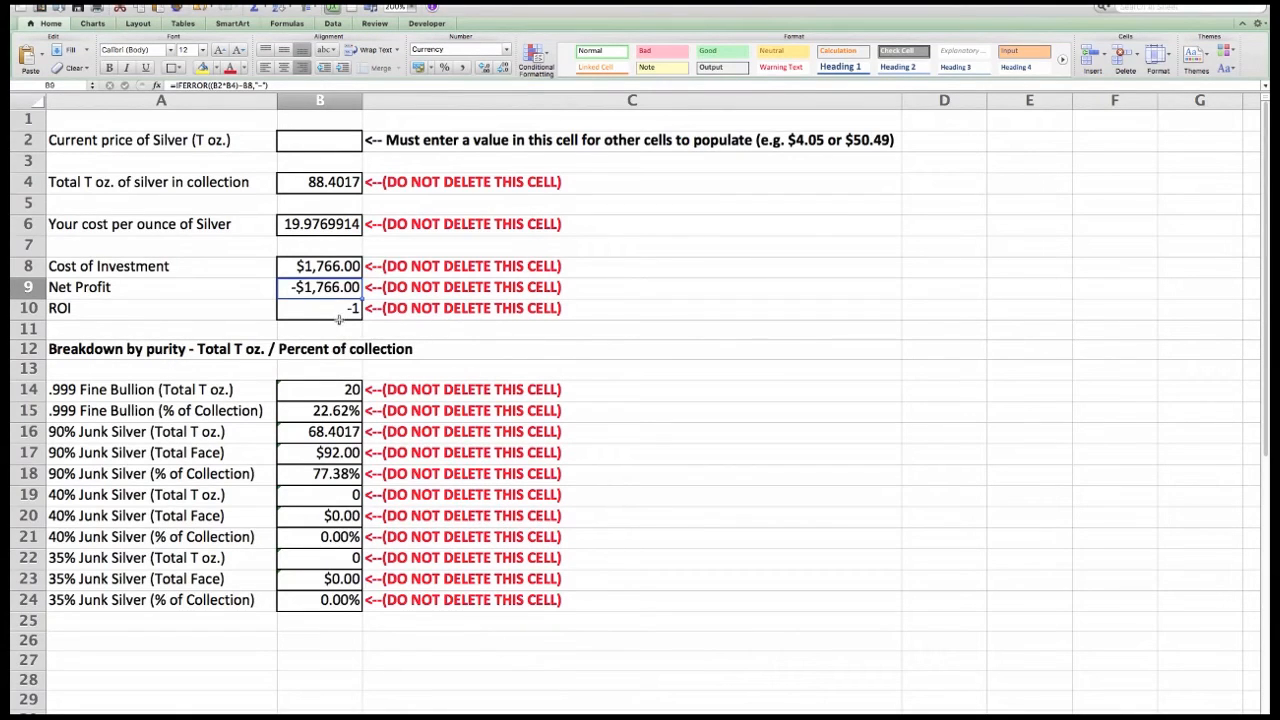
Format the ROI value in B10 as Percentage with two decimal places
{"action": "right_click", "coordinate": [341, 311]}
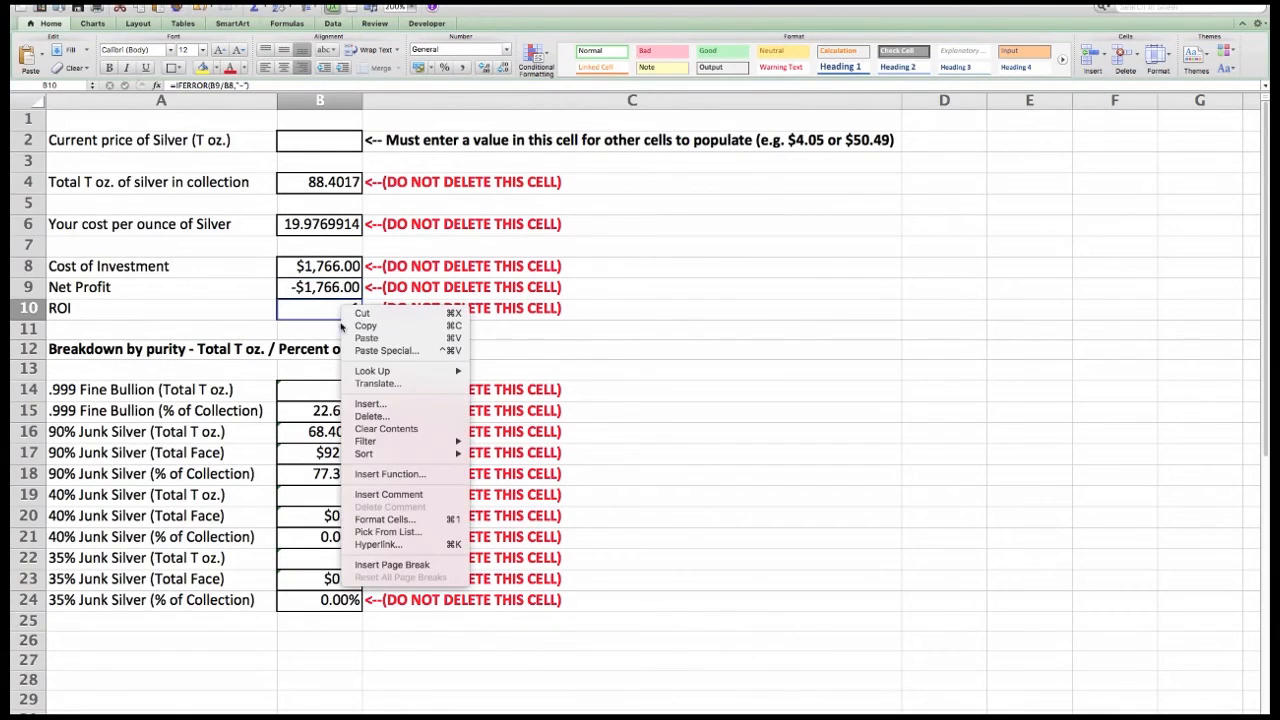
{"action": "left_click", "coordinate": [386, 519]}
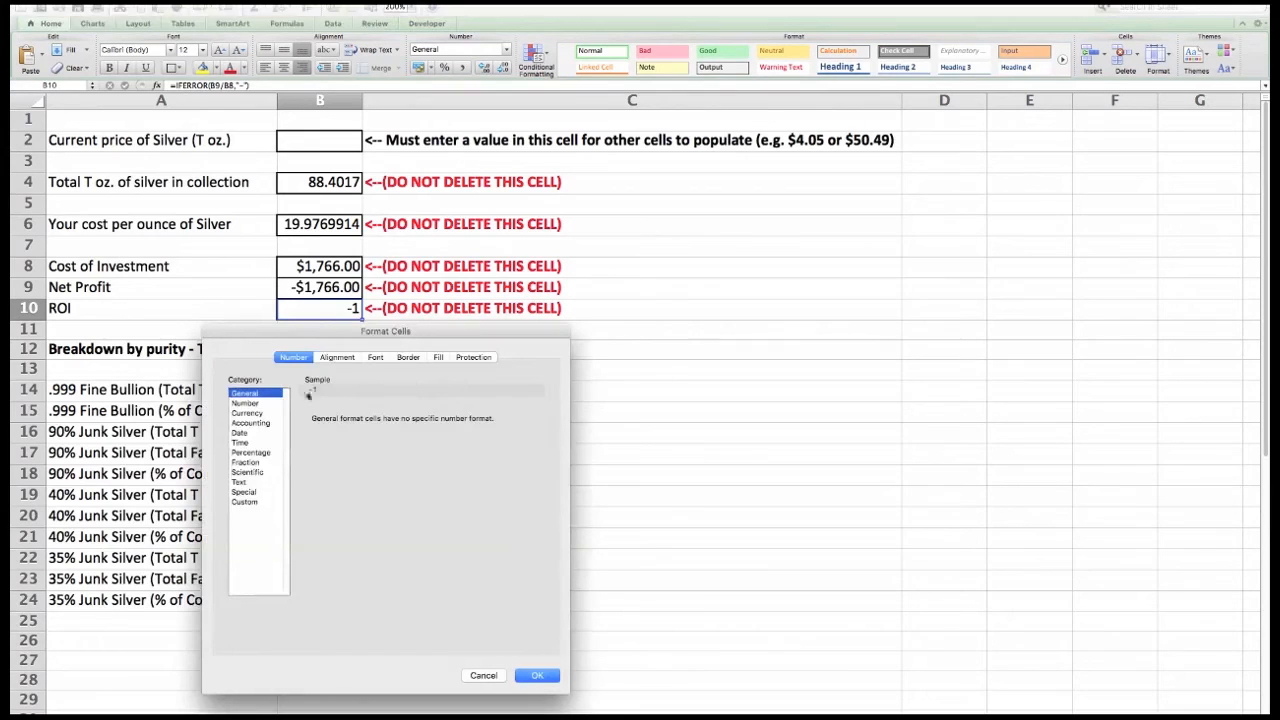
{"action": "left_click", "coordinate": [264, 452]}
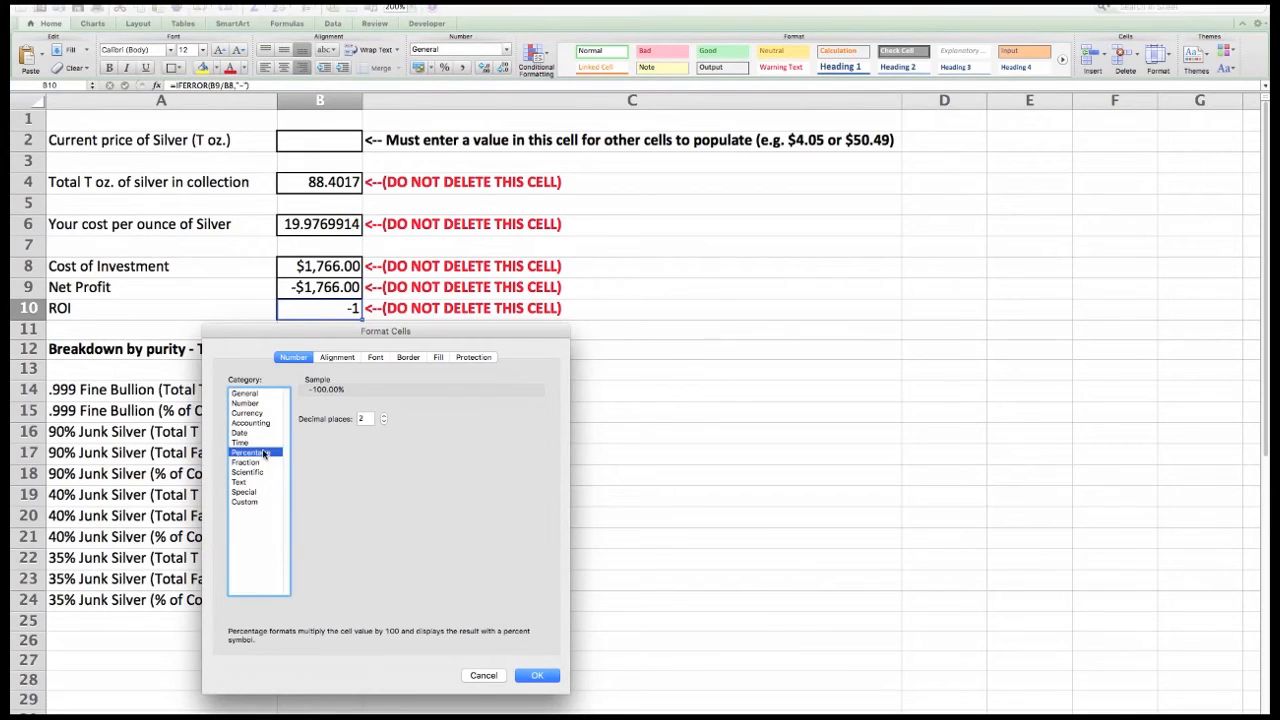
{"action": "left_click", "coordinate": [537, 676]}
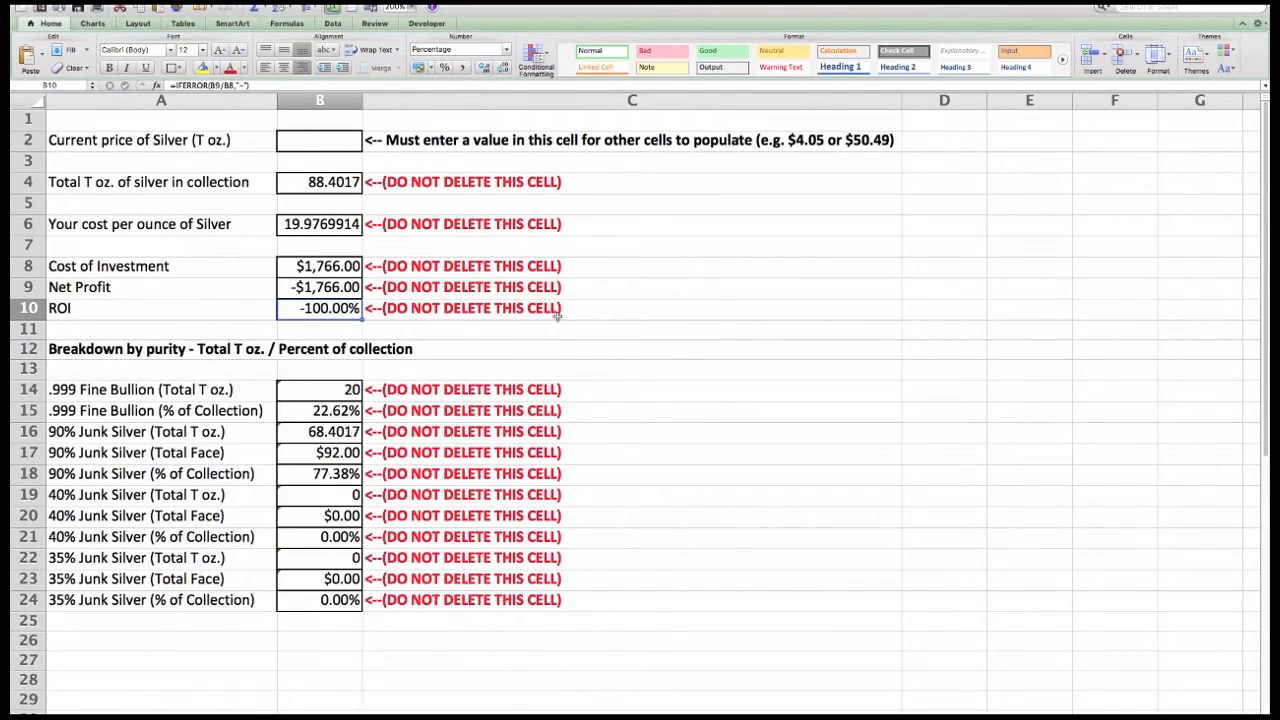
Enter 18 as the current price of silver in B2 and review the net profit and ROI
{"action": "left_click", "coordinate": [309, 141]}
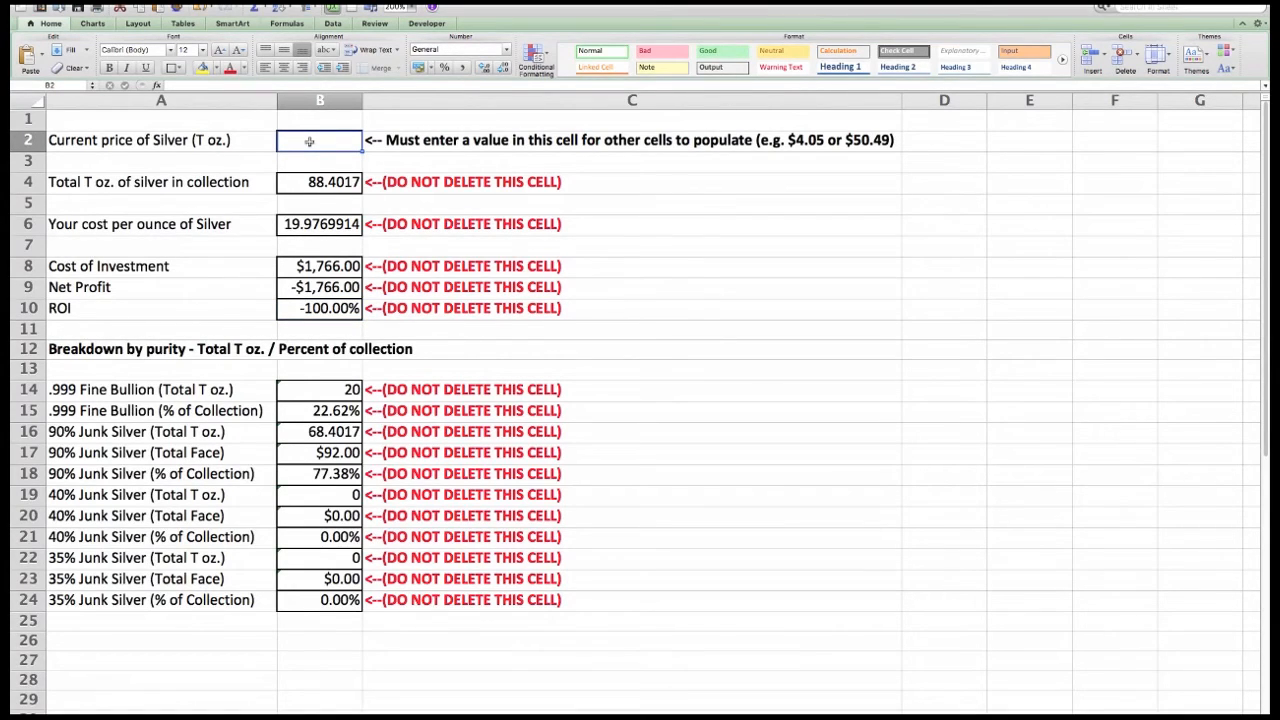
{"action": "type", "text": "18"}
{"action": "key", "text": "Return"}
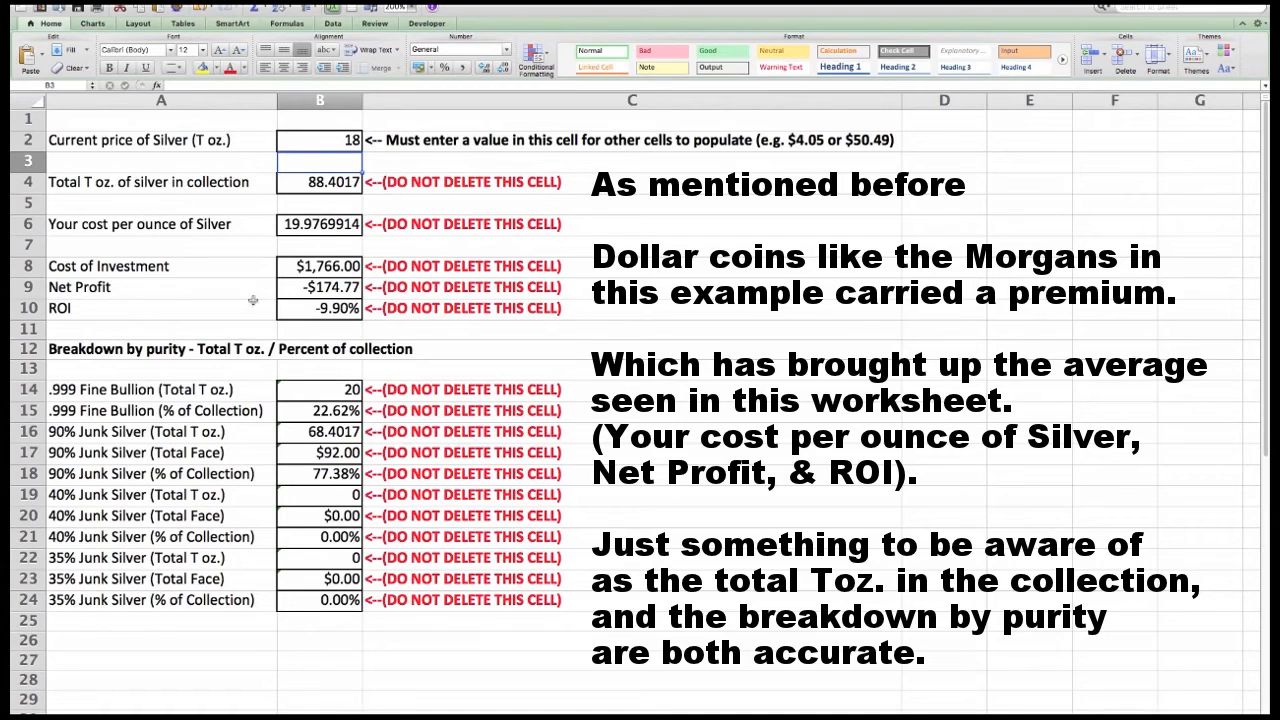
{"action": "left_click", "coordinate": [576, 296]}
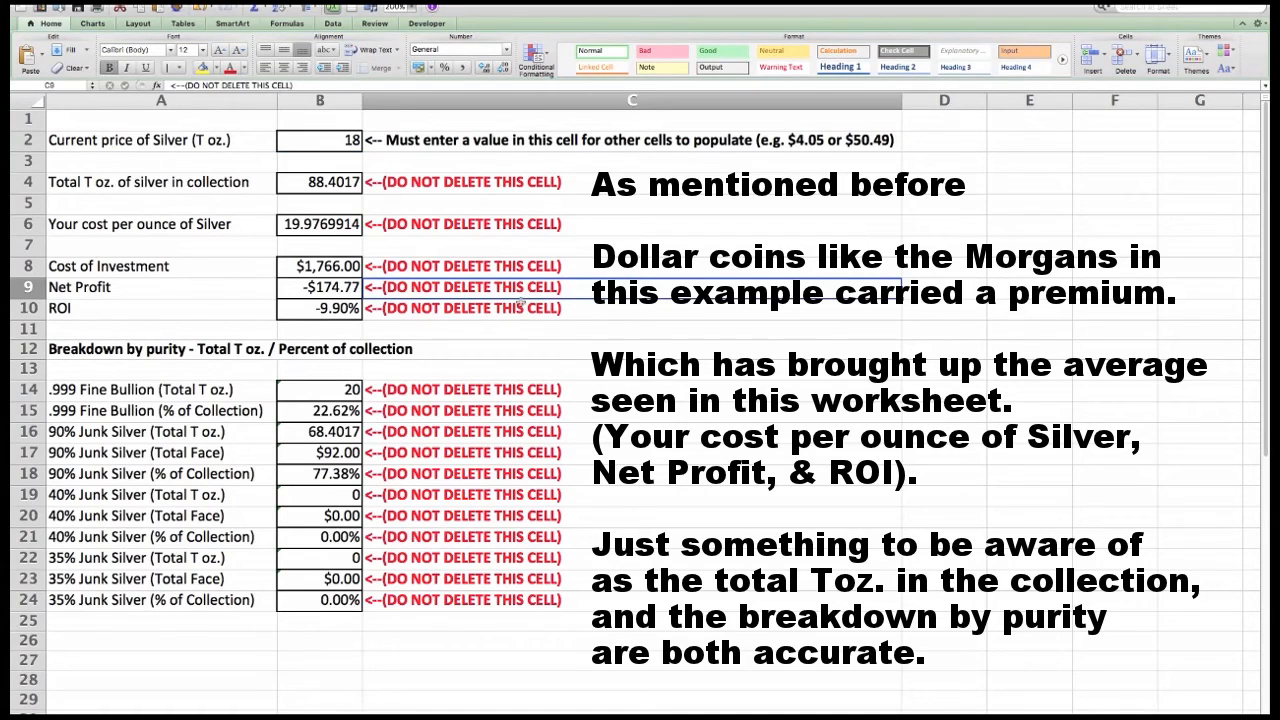
{"action": "left_click", "coordinate": [621, 387]}
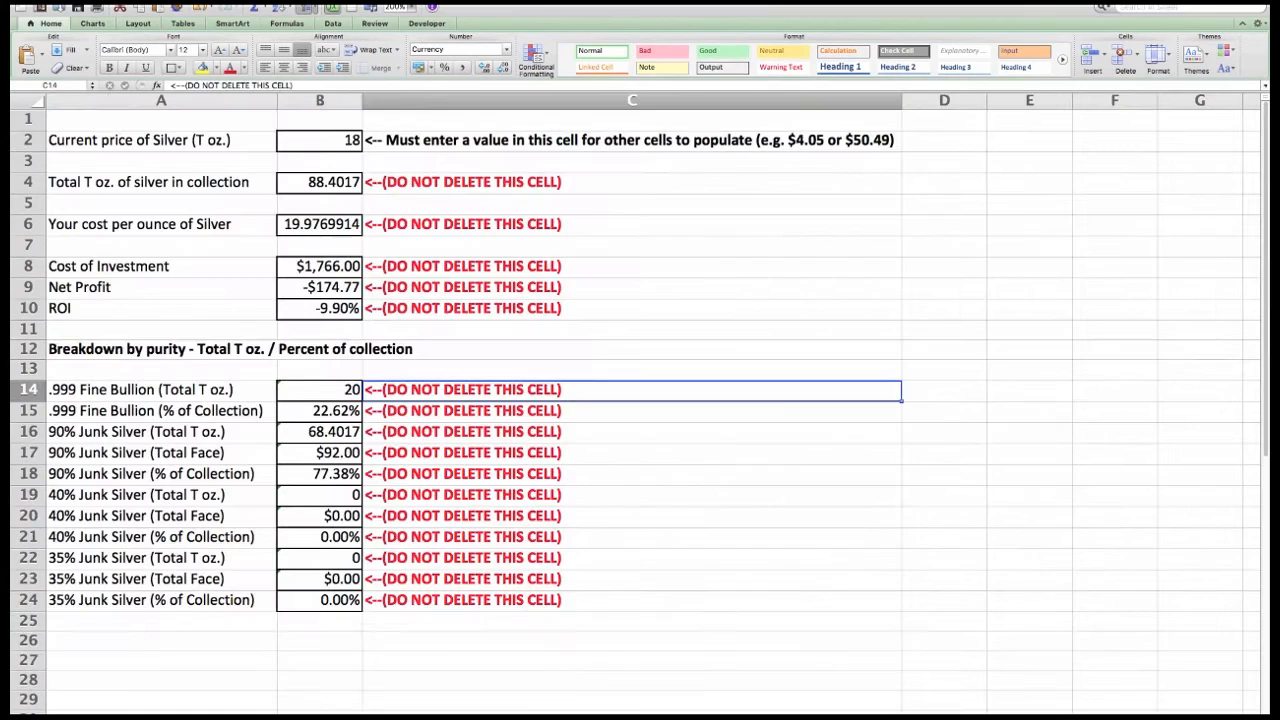
Show the List sheet at 200% zoom and review its products and their silver content
{"action": "left_click", "coordinate": [160, 717]}
{"action": "left_click", "coordinate": [200, 717]}
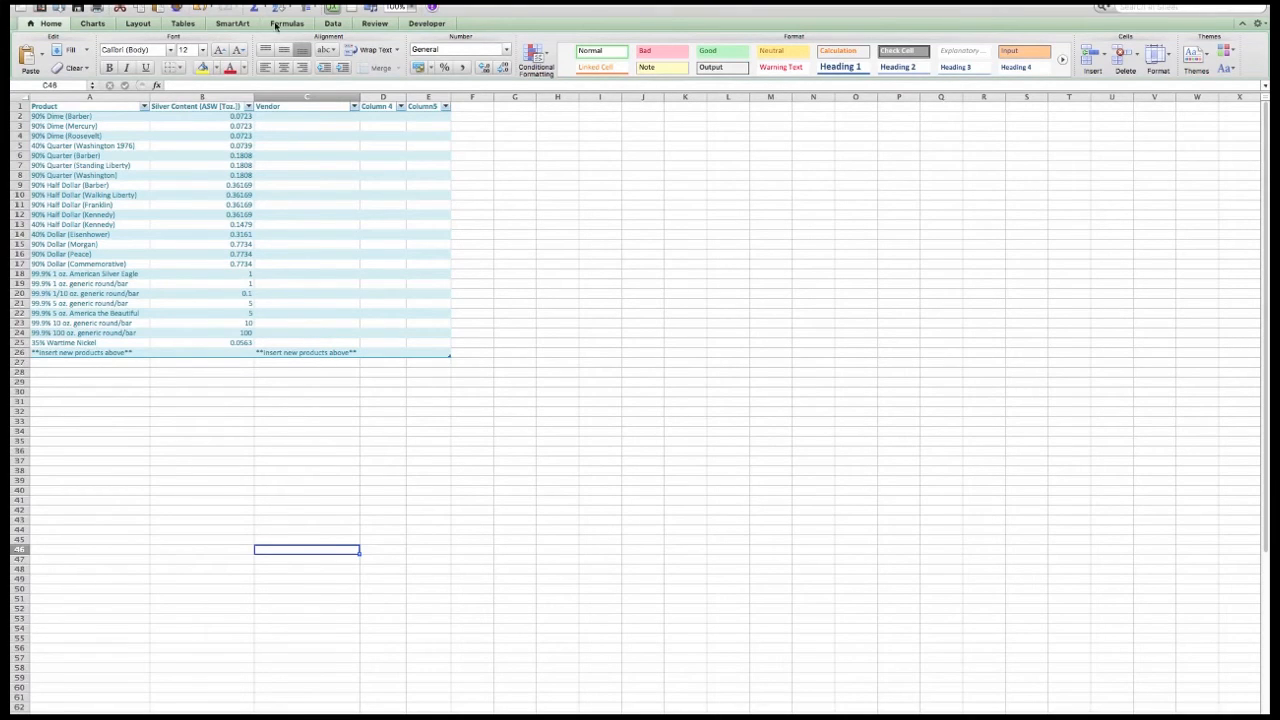
{"action": "left_click", "coordinate": [410, 7]}
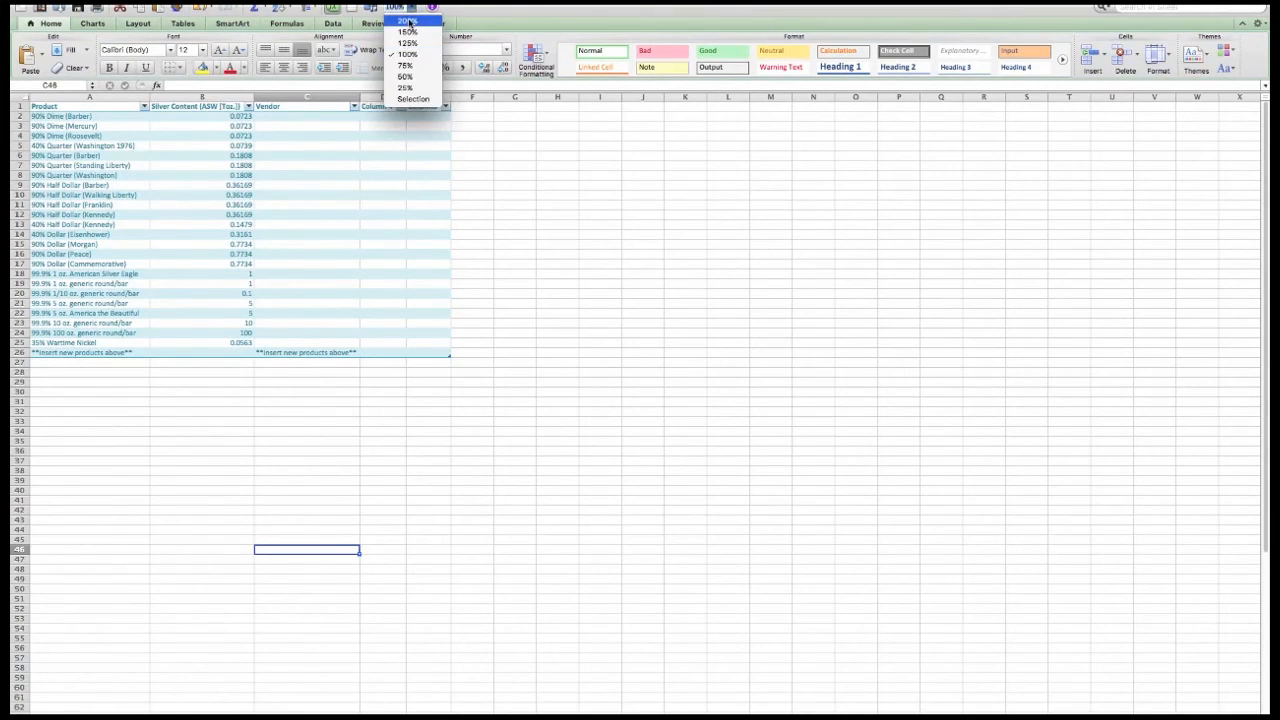
{"action": "left_click", "coordinate": [410, 19]}
{"action": "scroll", "coordinate": [395, 232], "scroll_direction": "up", "scroll_amount": 5}
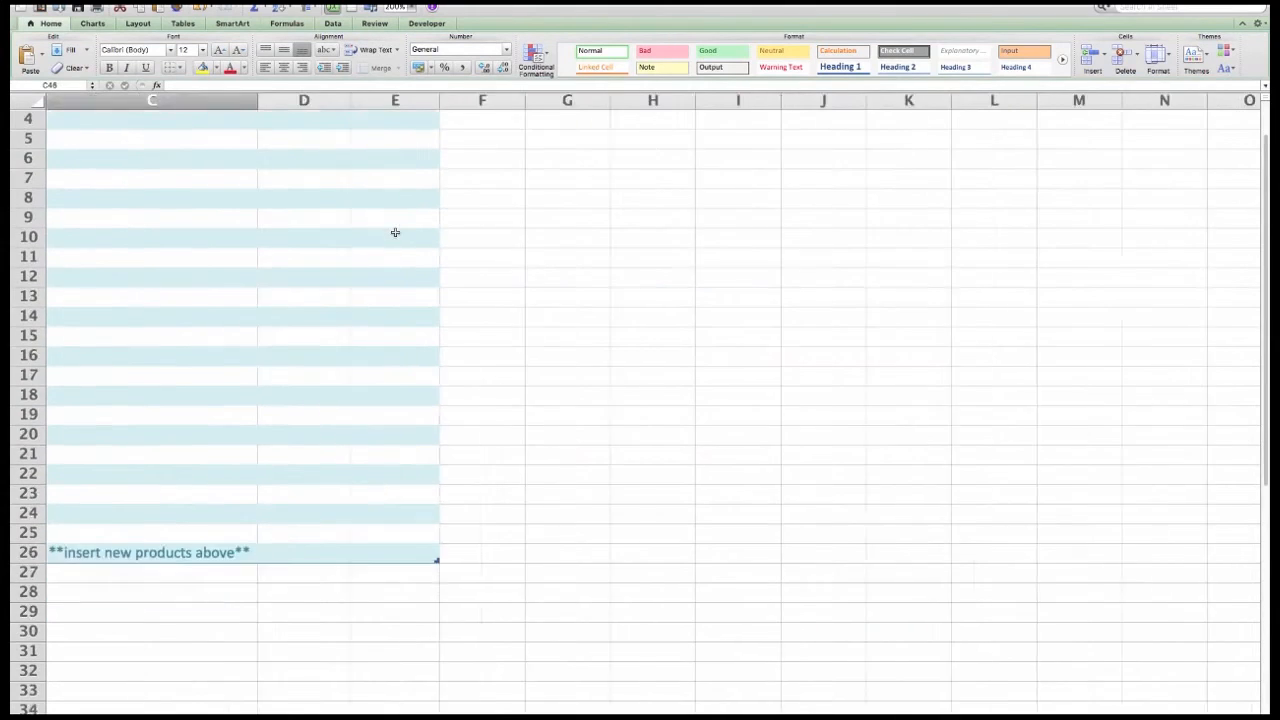
{"action": "scroll", "coordinate": [395, 232], "scroll_direction": "up", "scroll_amount": 1}
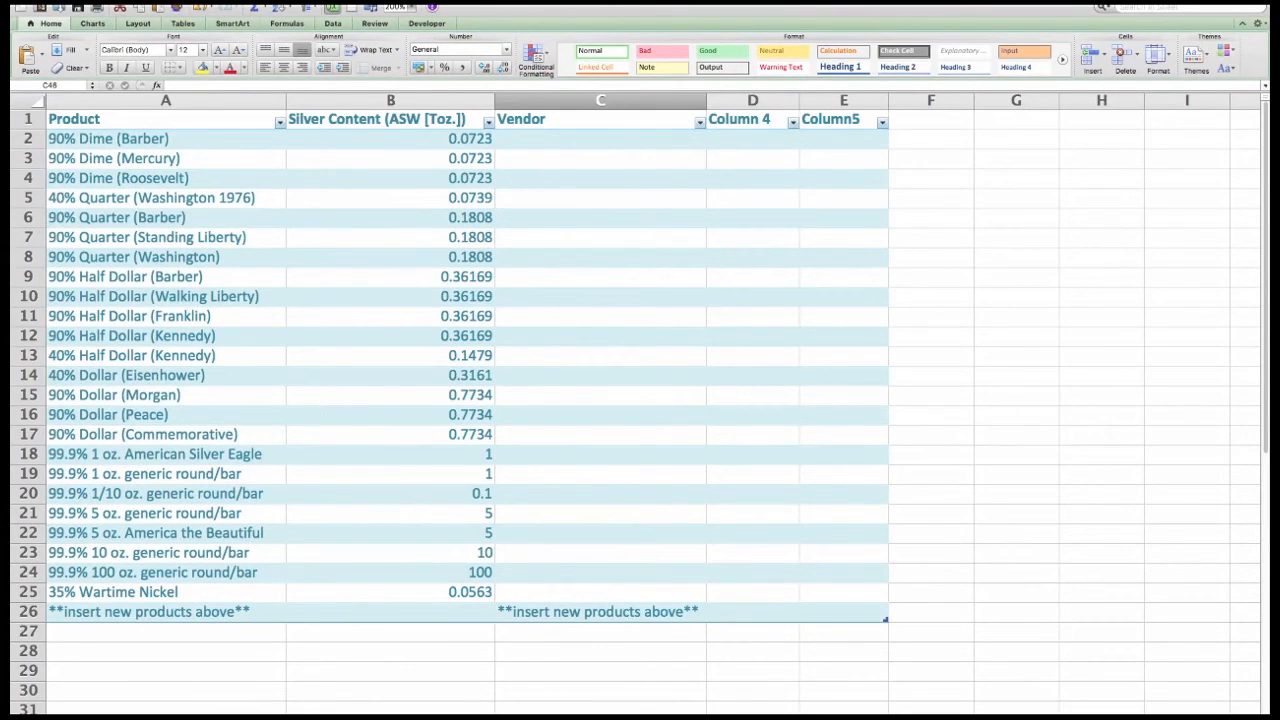
Review the recorded purchases on the Buy-Sell Sheet and the whole collection summary once more
{"action": "left_click", "coordinate": [130, 717]}
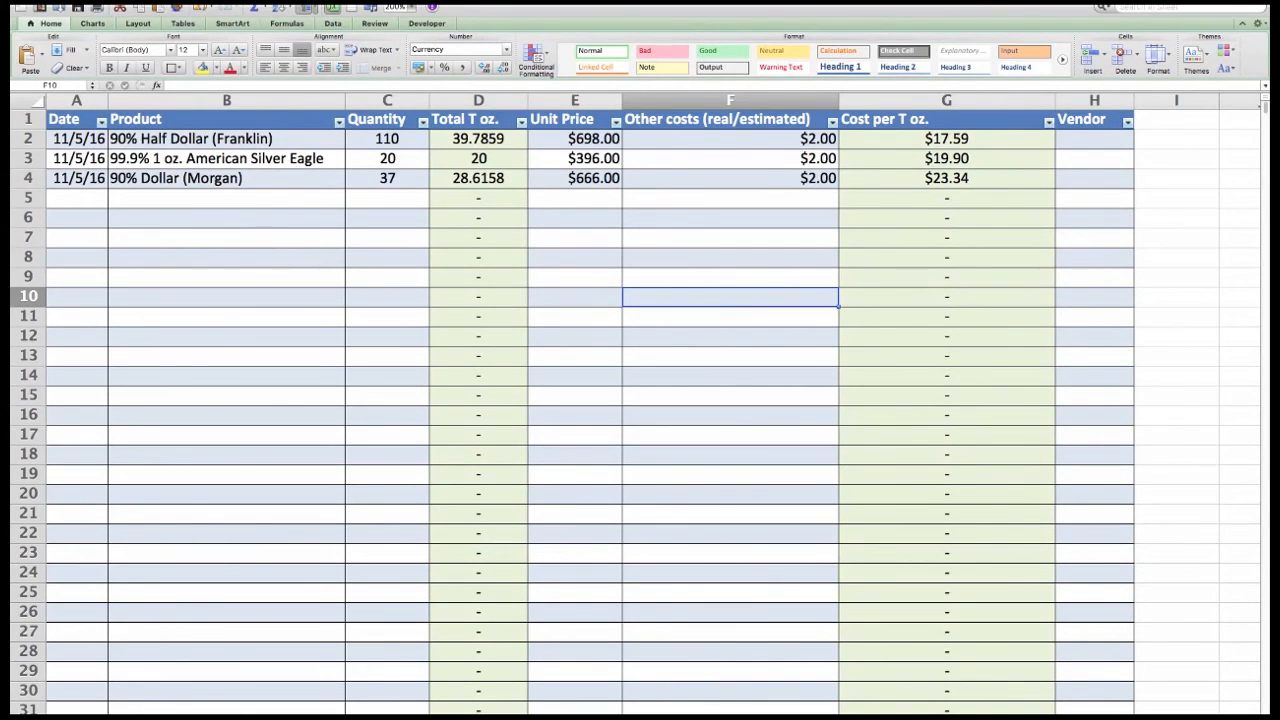
{"action": "left_click", "coordinate": [160, 717]}
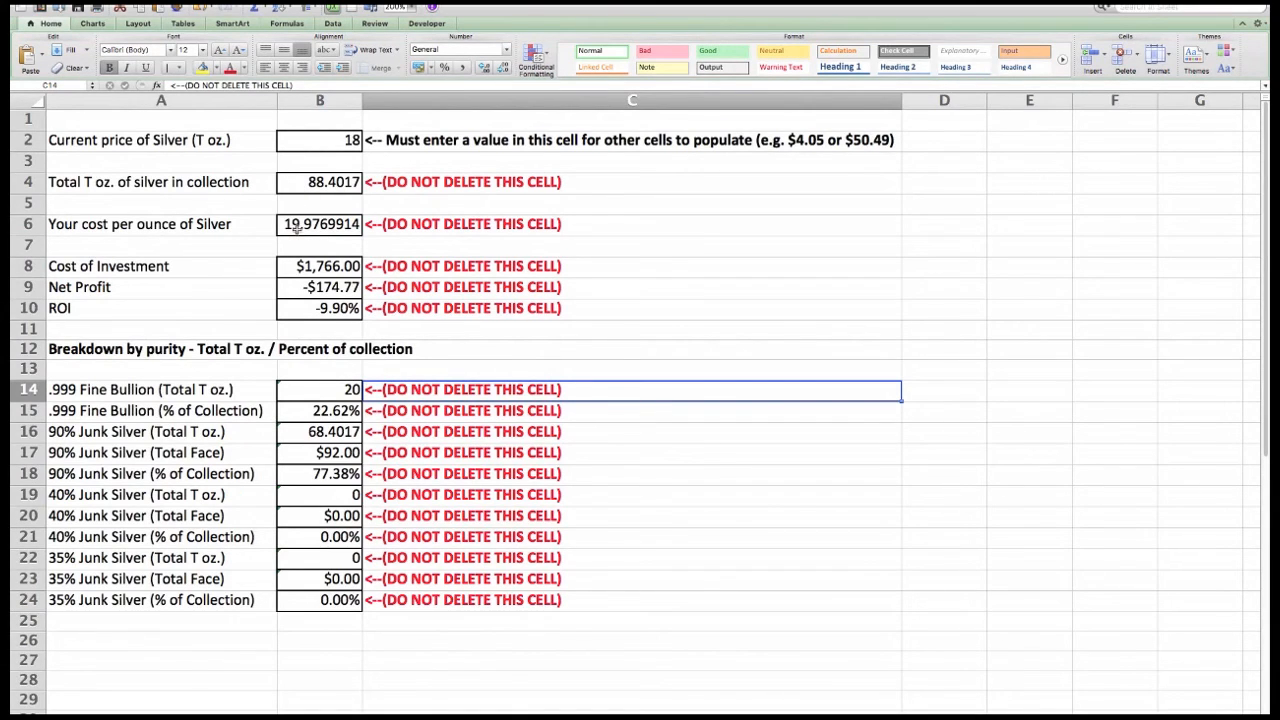
{"action": "scroll", "coordinate": [296, 227], "scroll_direction": "down", "scroll_amount": 5}
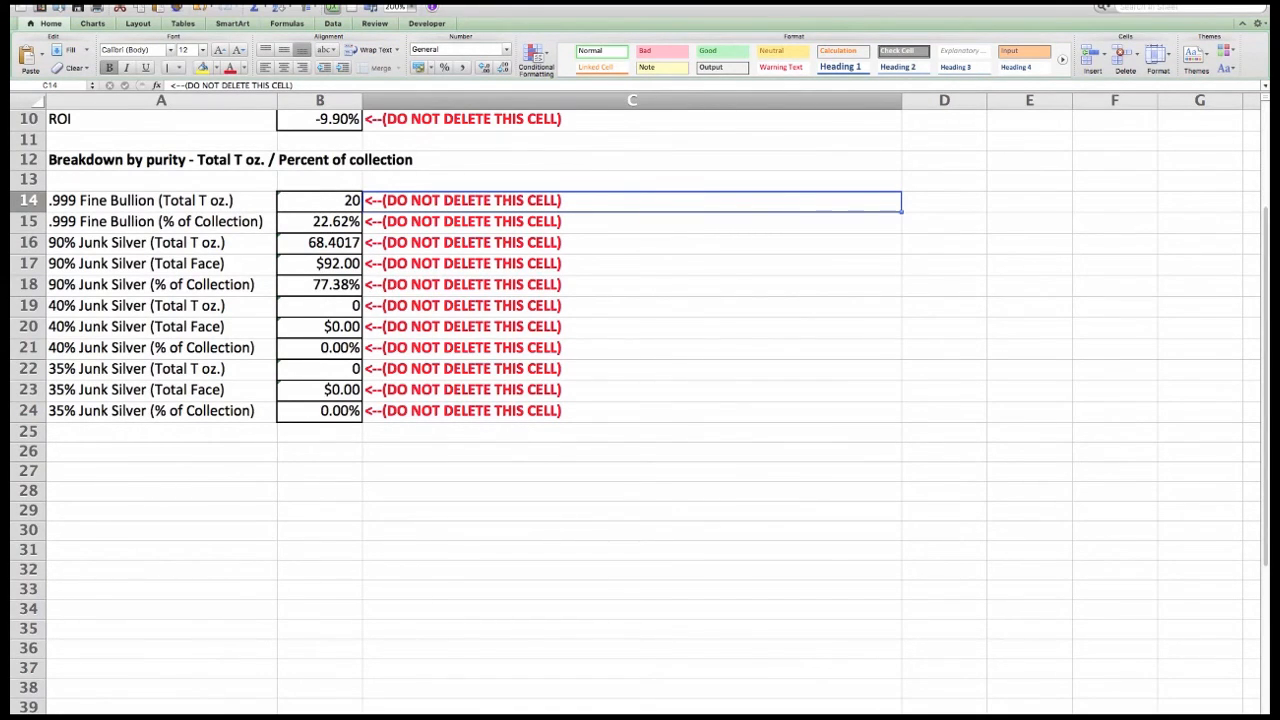
Check how far the Buy-Sell Sheet's Total T oz. column extends by going to its last row and returning to the header
{"action": "left_click", "coordinate": [178, 717]}
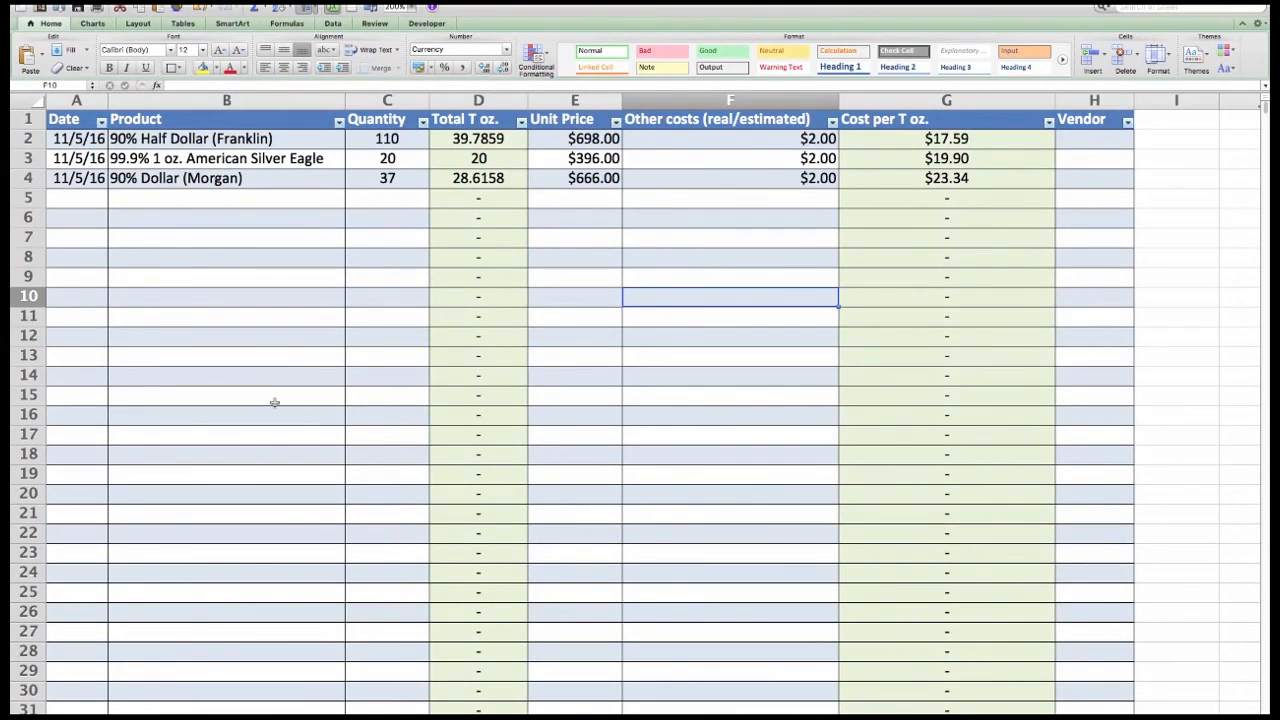
{"action": "left_click", "coordinate": [448, 370]}
{"action": "key", "text": "ctrl+Down"}
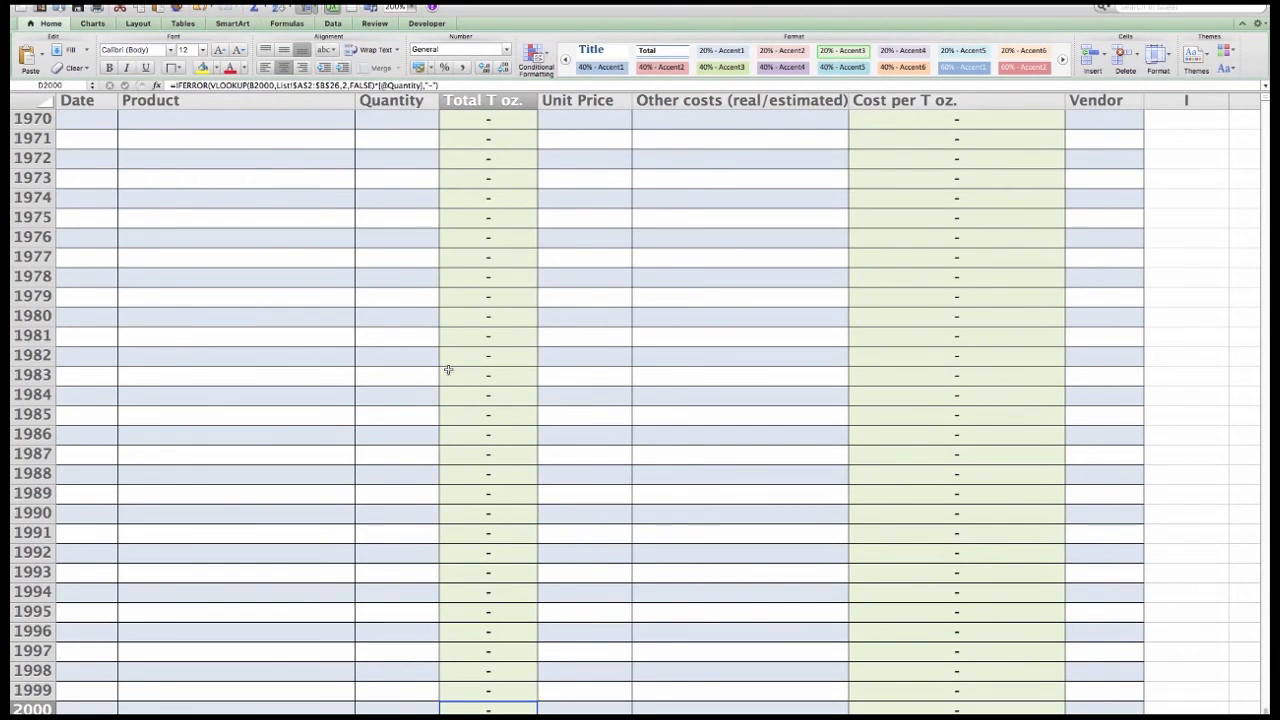
{"action": "key", "text": "ctrl+Up"}
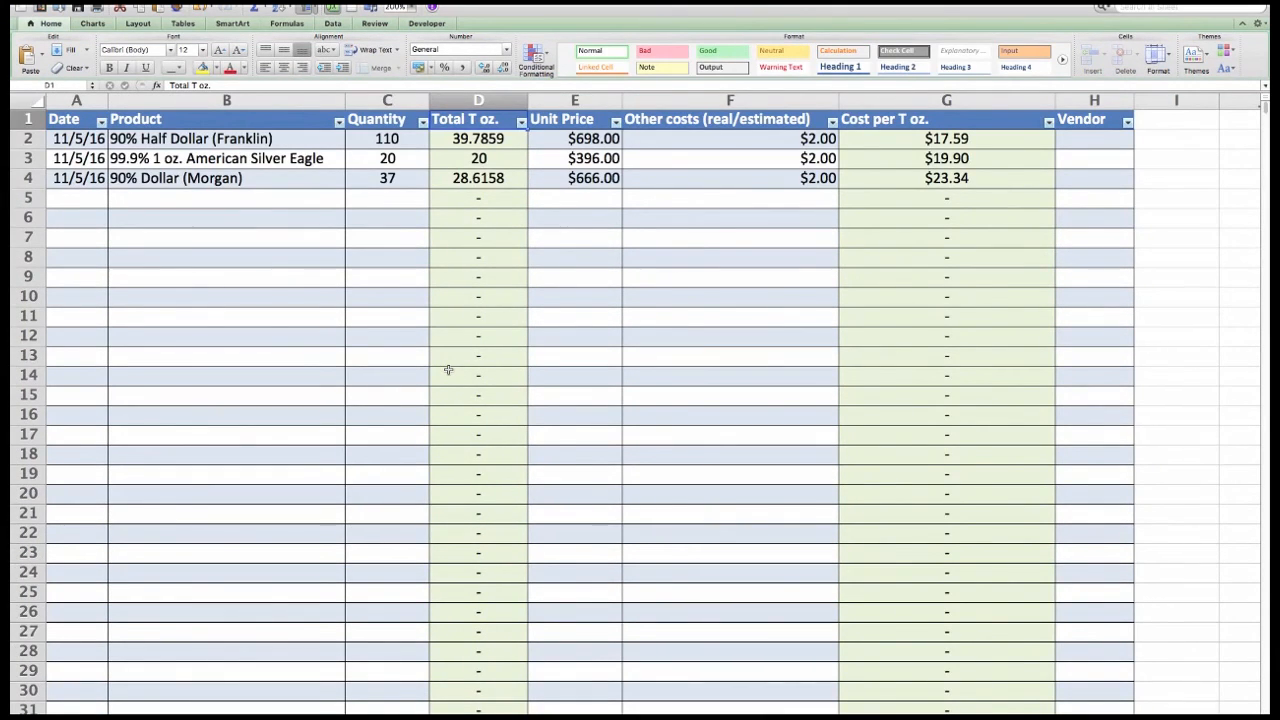
{"action": "key", "text": "ctrl+Down"}
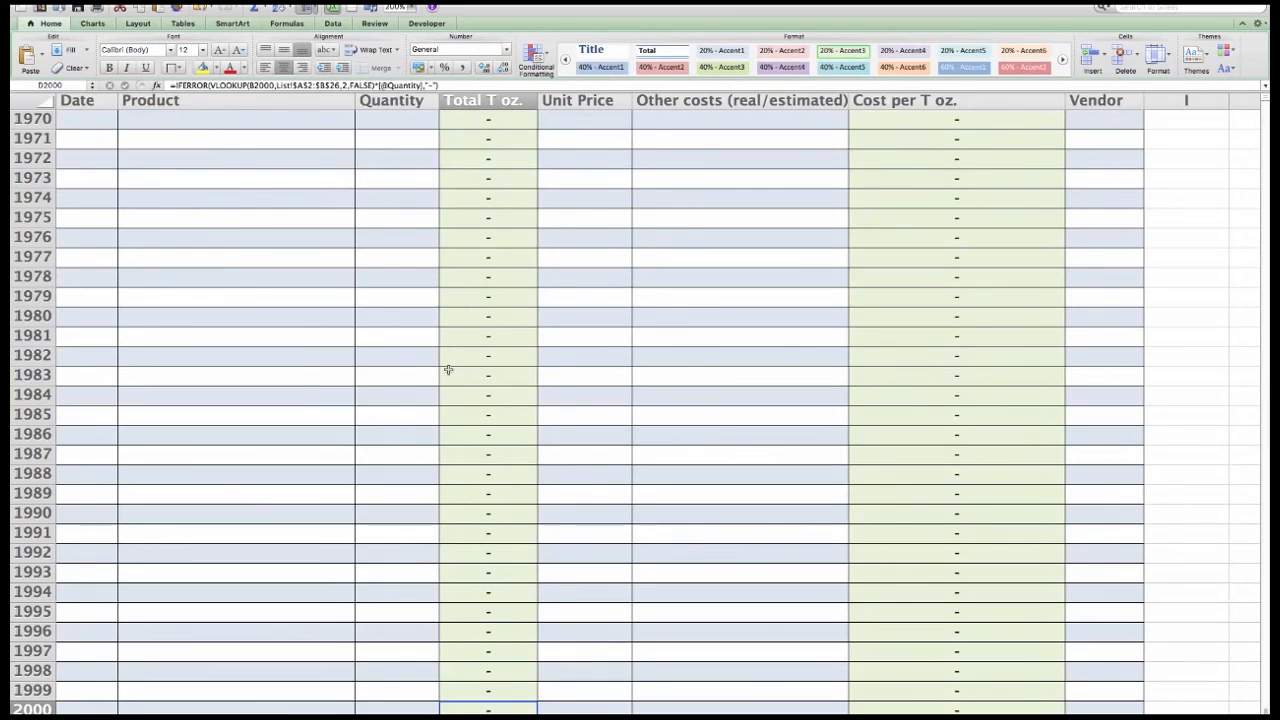
{"action": "key", "text": "ctrl+Up"}
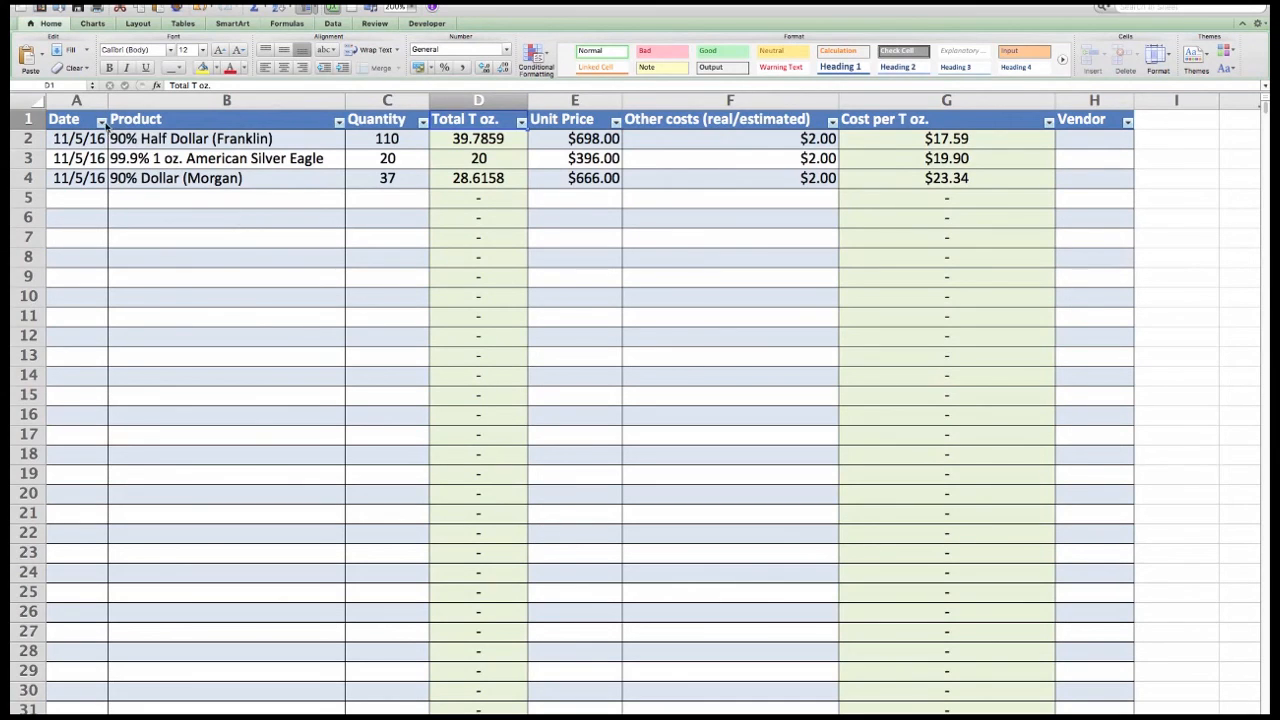
Check the filter choices of the Date column, including the dates grouped under 2016, without applying a filter
{"action": "left_click", "coordinate": [101, 122]}
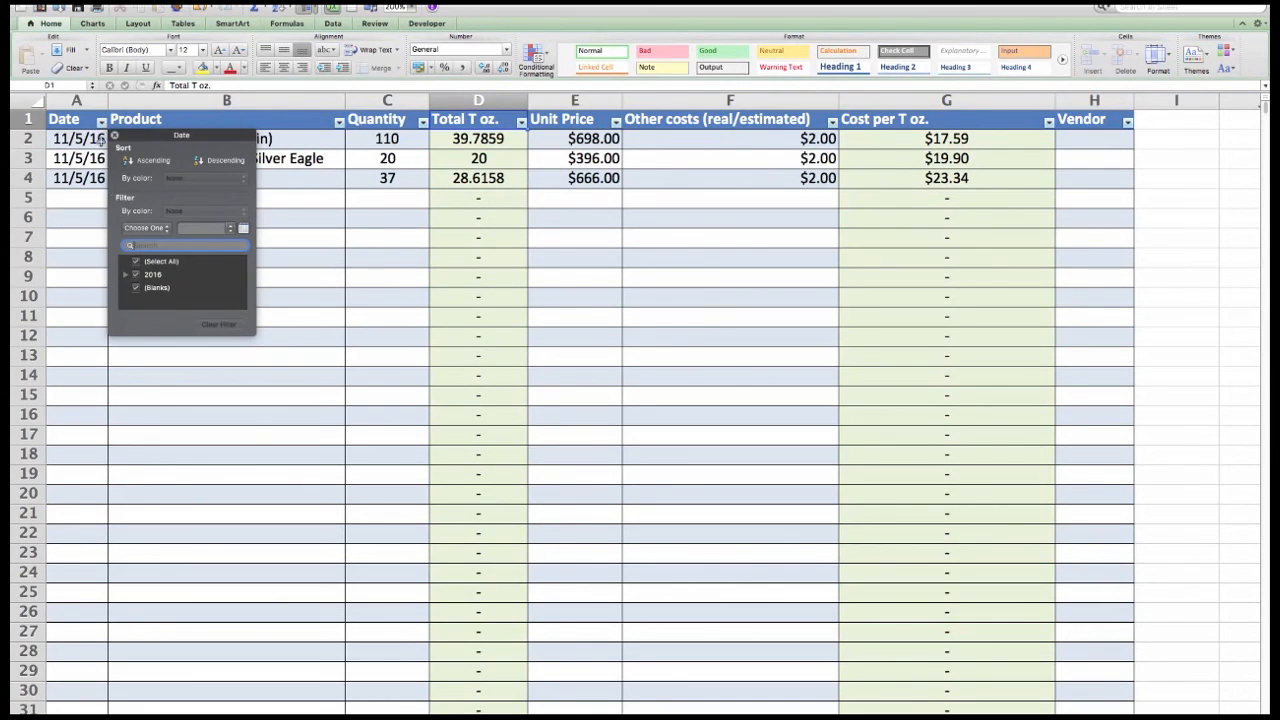
{"action": "left_click", "coordinate": [126, 275]}
{"action": "left_click", "coordinate": [114, 135]}
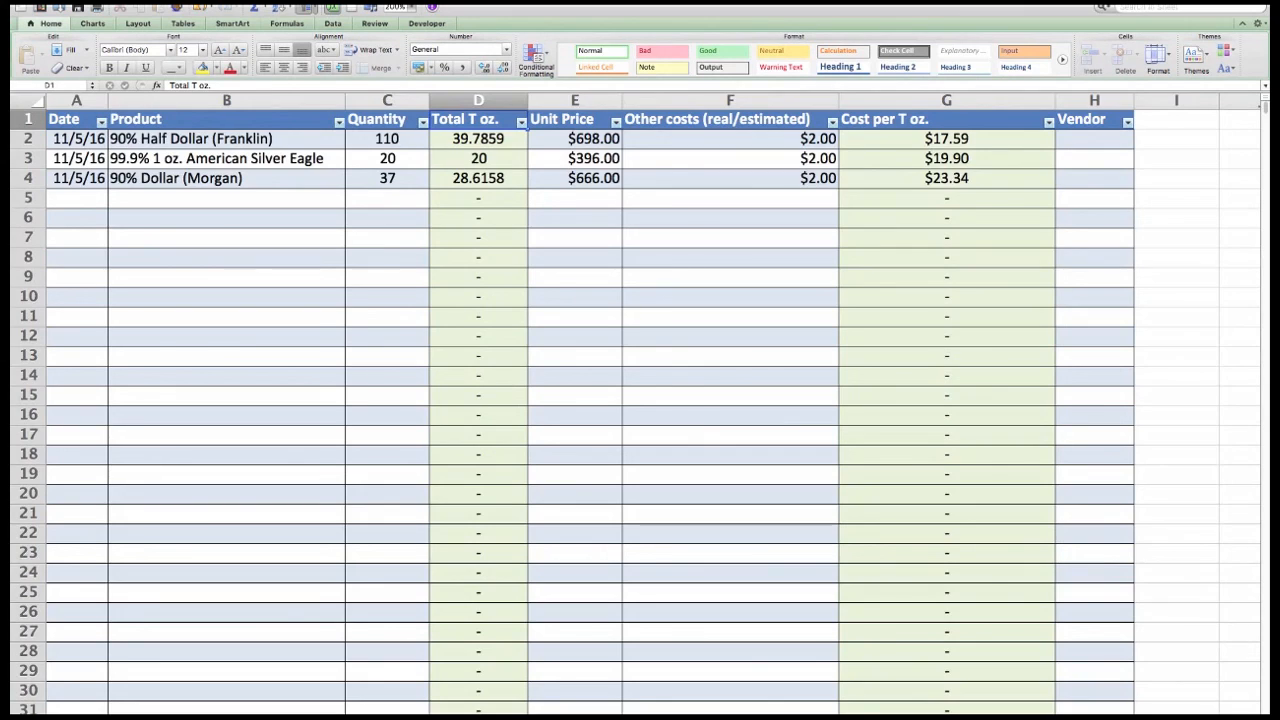
Review the collection summary on the Snapshot sheet from the silver price down to the breakdown by purity
{"action": "left_click", "coordinate": [303, 717]}
{"action": "scroll", "coordinate": [307, 663], "scroll_direction": "up", "scroll_amount": 4}
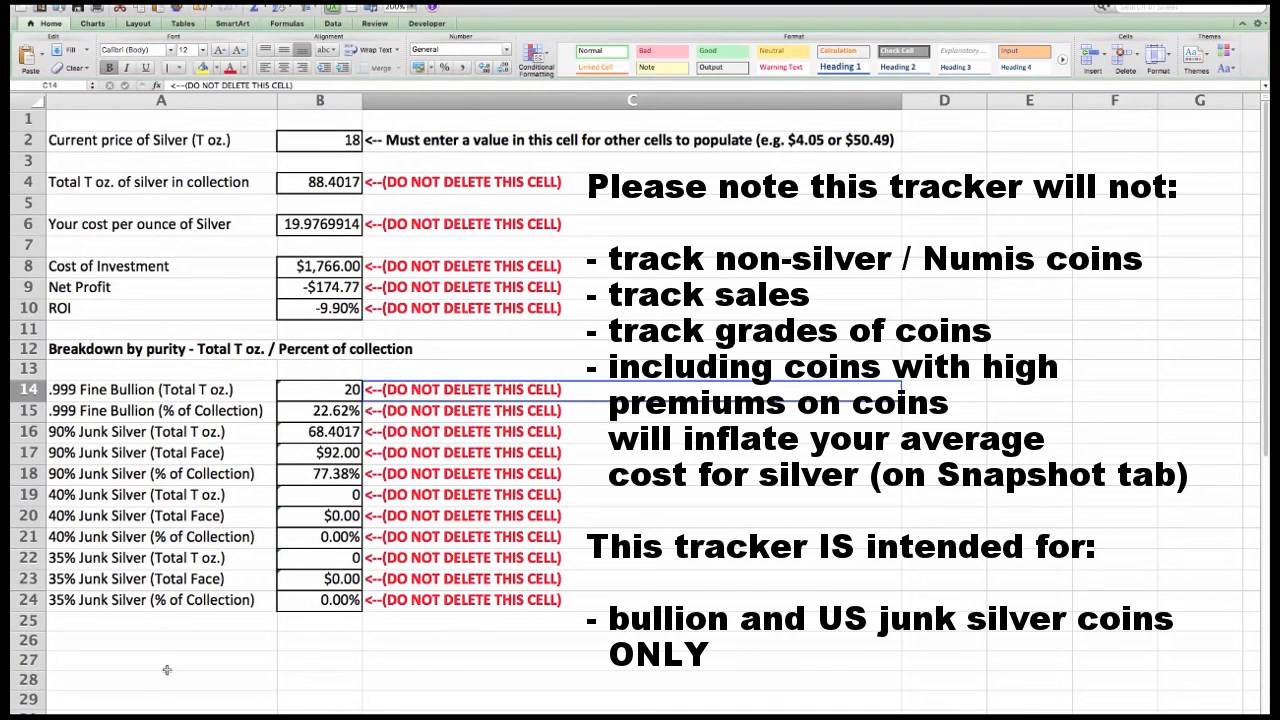
Return to the Buy-Sell Sheet and set its zoom to 150%
{"action": "left_click", "coordinate": [160, 717]}
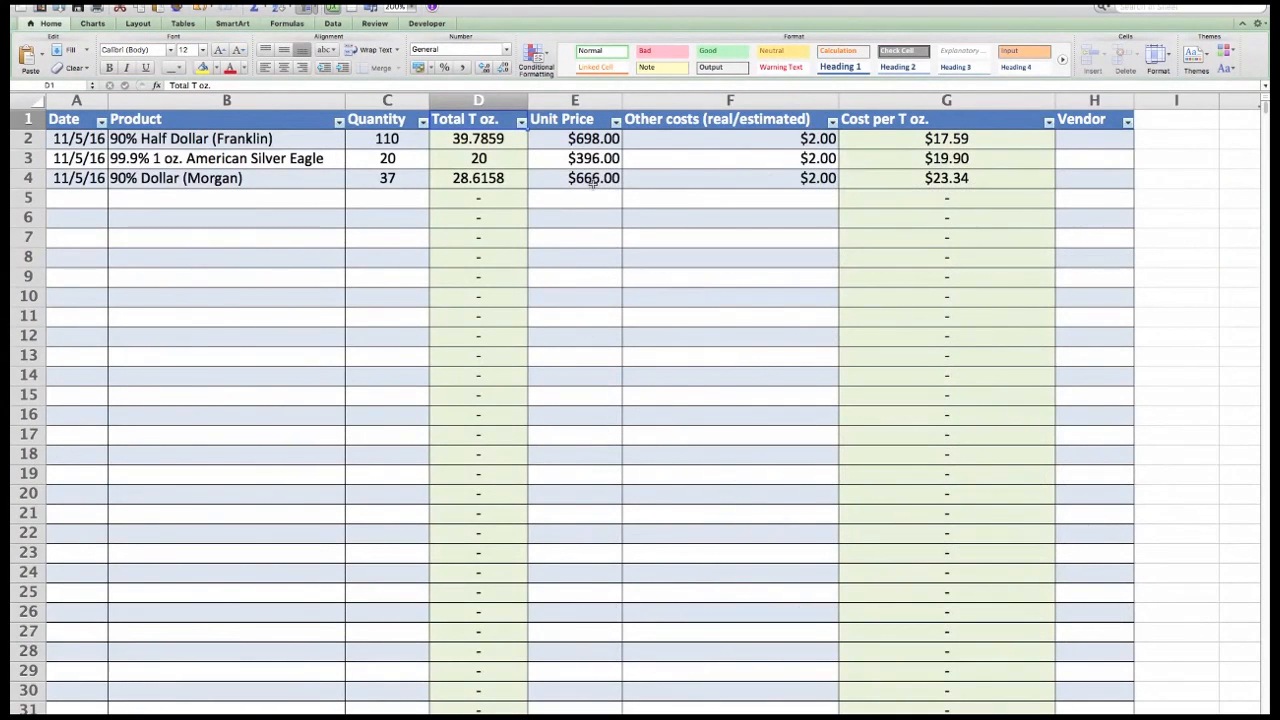
{"action": "left_click", "coordinate": [410, 8]}
{"action": "left_click", "coordinate": [409, 35]}
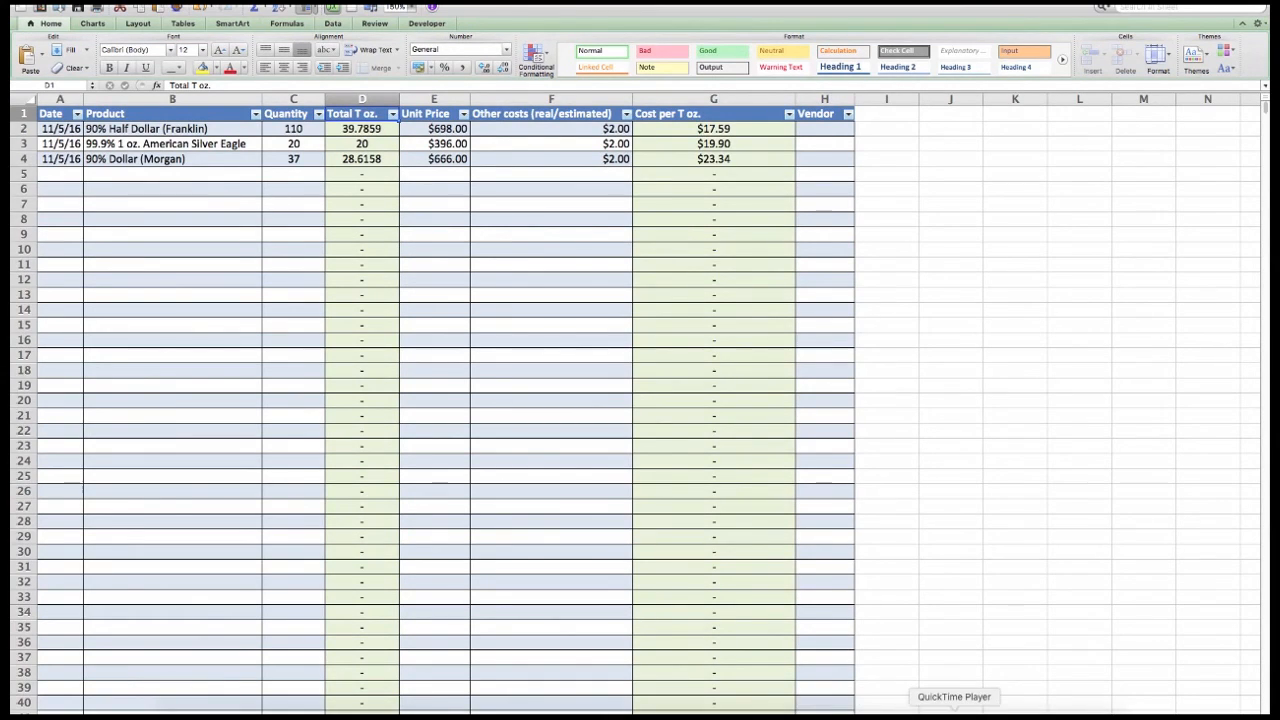
{"action": "left_click", "coordinate": [954, 715]}
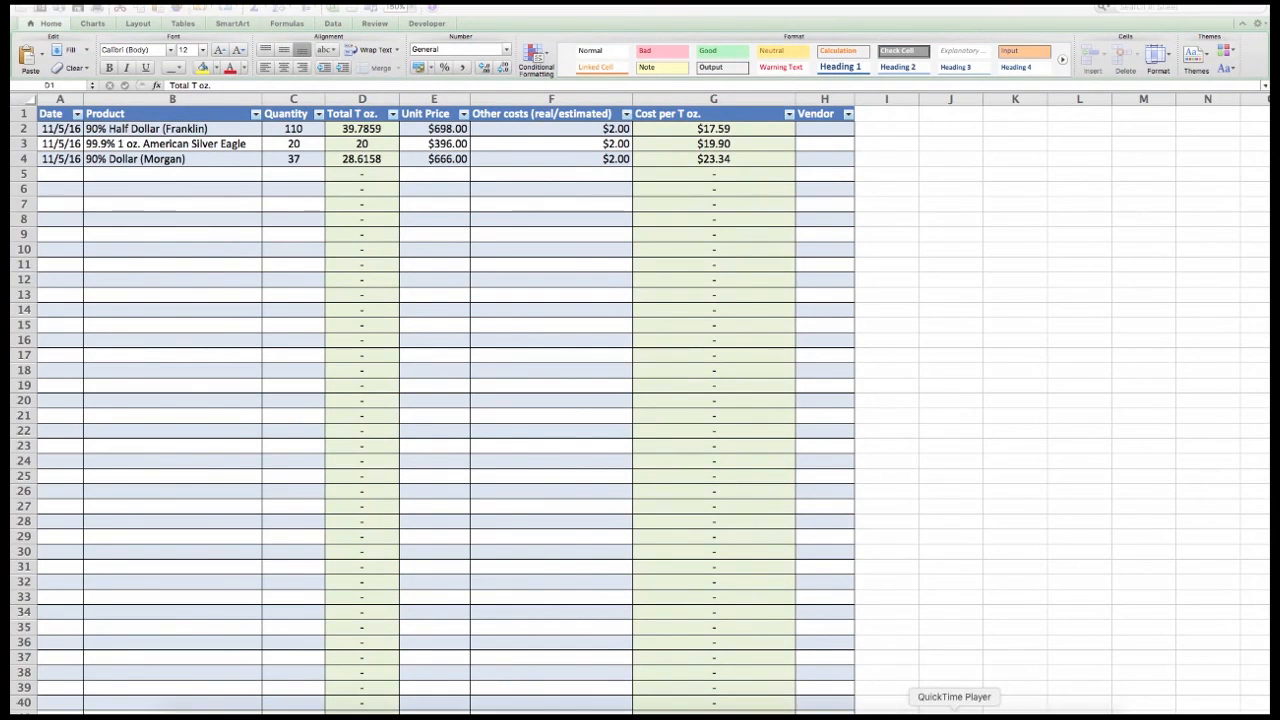
{"action": "right_click", "coordinate": [954, 712]}
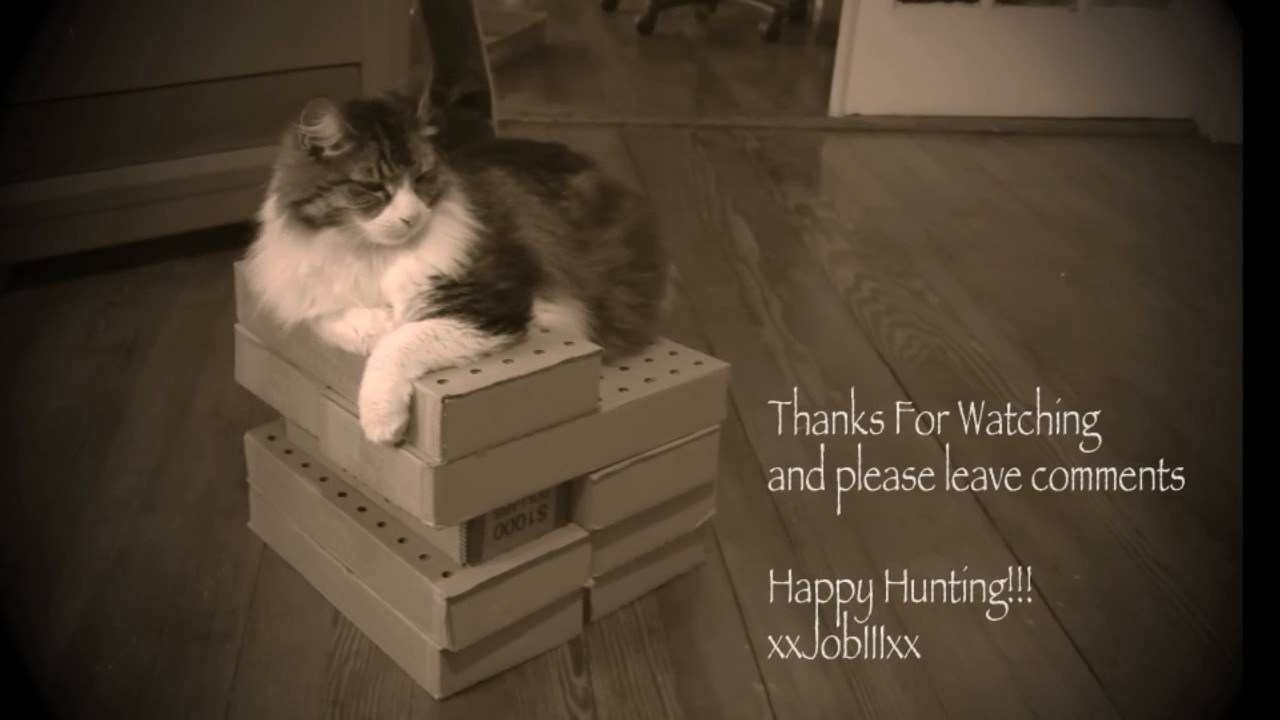